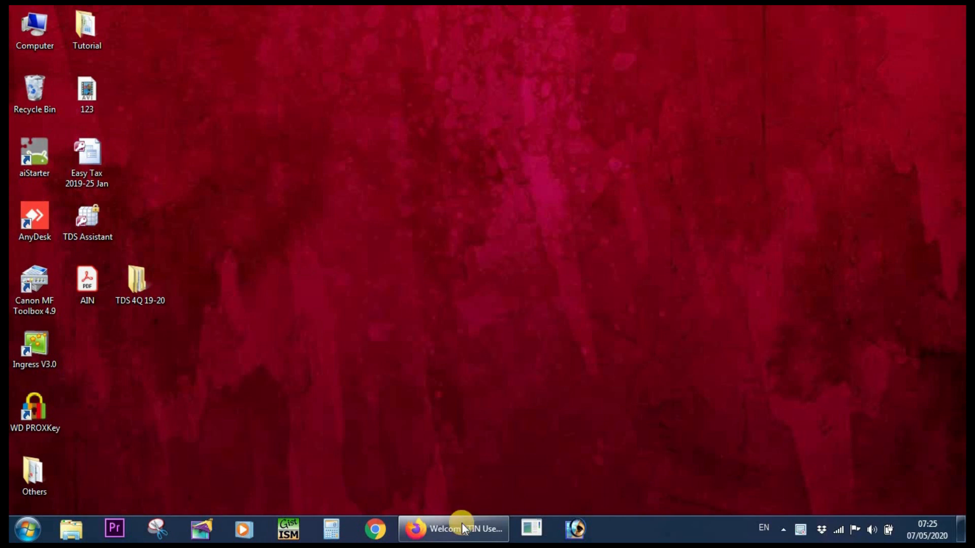
# Switch to Firefox and view the Book Identification Number details for January 2020 to March 2020.
pyautogui.click(464, 528)
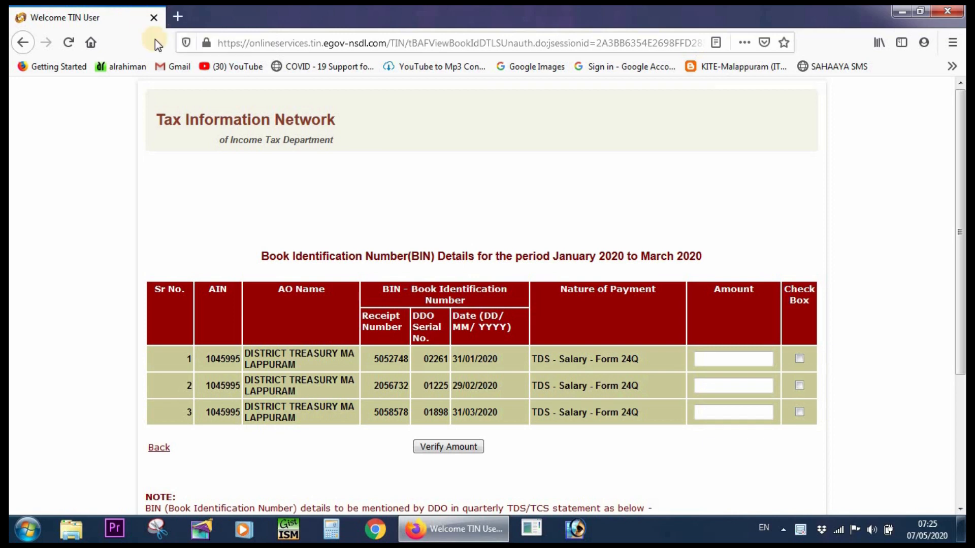
pyautogui.moveTo(604, 514); pyautogui.dragTo(610, 538)
pyautogui.click(930, 282)
pyautogui.scroll(5, 88, 441)
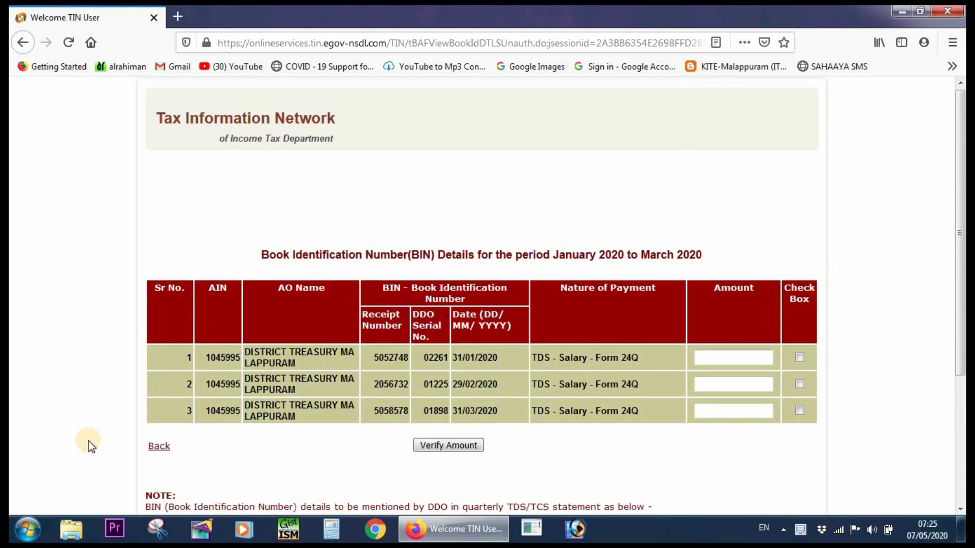
# Open the website tin-nsdl.com in a new browser tab.
pyautogui.click(177, 15)
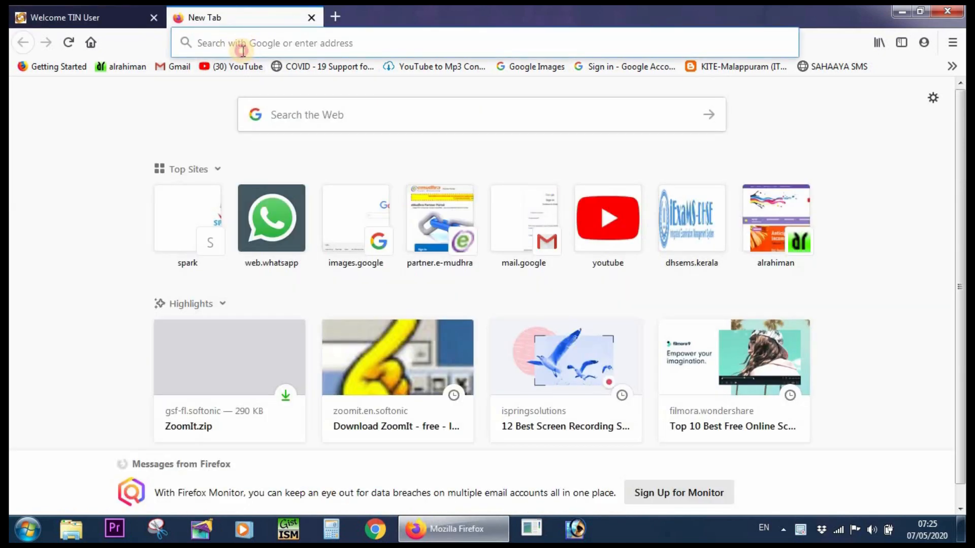
pyautogui.click(243, 51)
pyautogui.write('TIN')
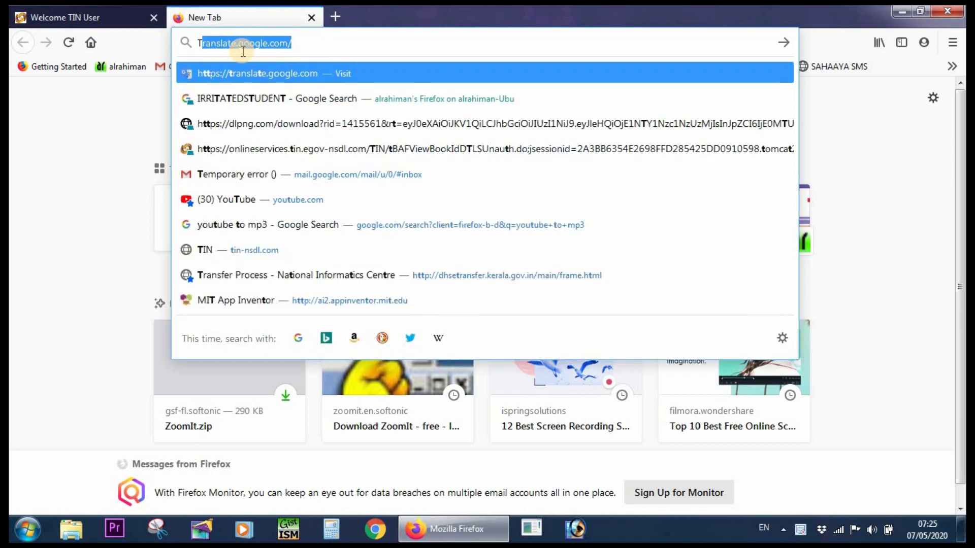
pyautogui.write('-NSD')
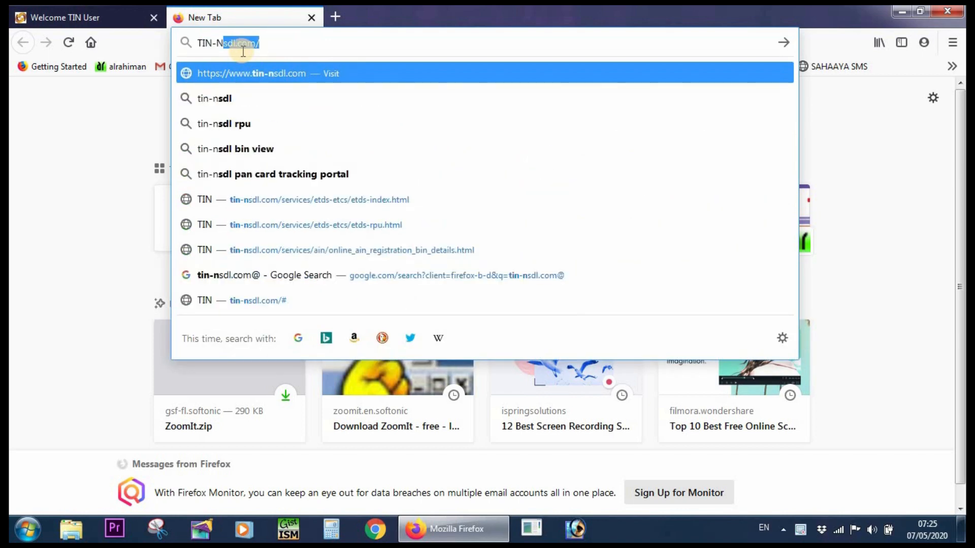
pyautogui.write('L.c')
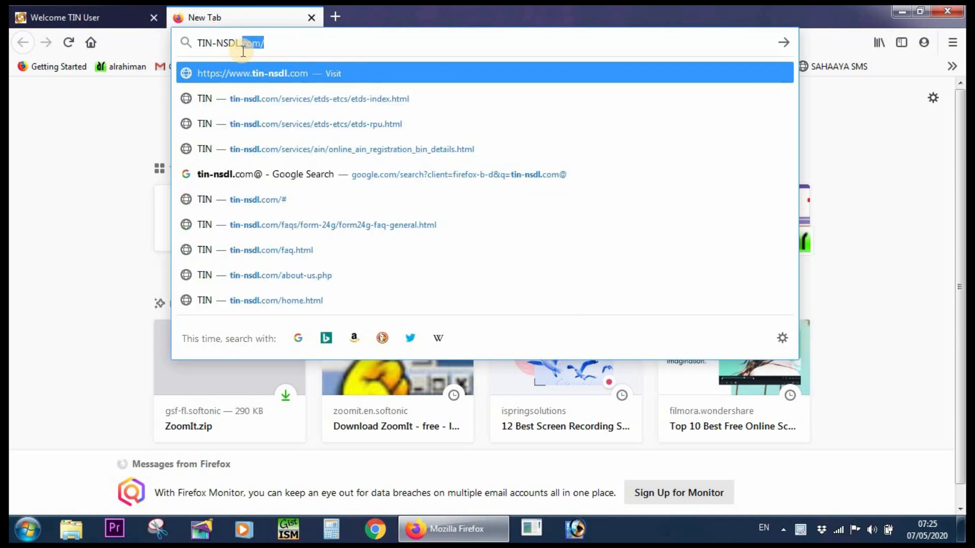
pyautogui.write('om')
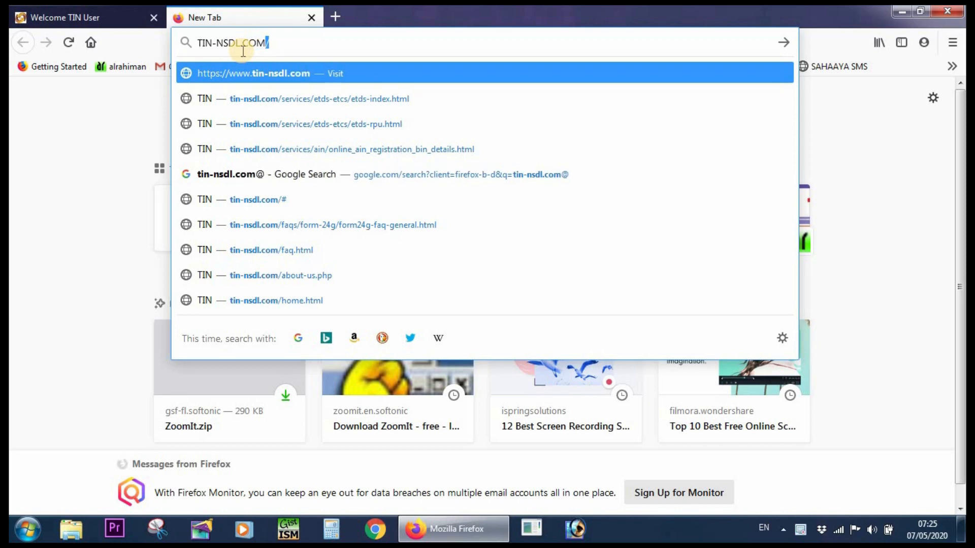
pyautogui.press('Return')
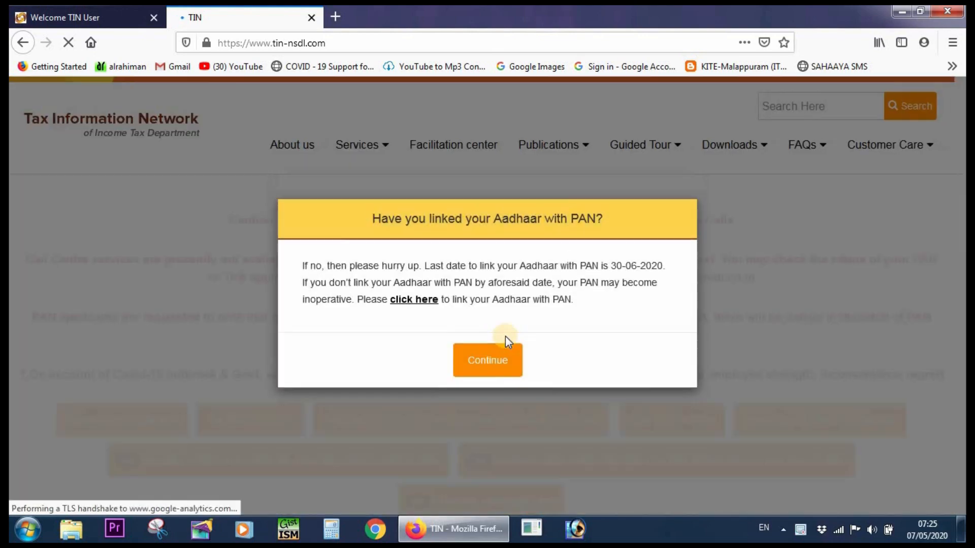
# Dismiss the Aadhaar–PAN linking notice and the notice about the new PAN card design.
pyautogui.click(495, 368)
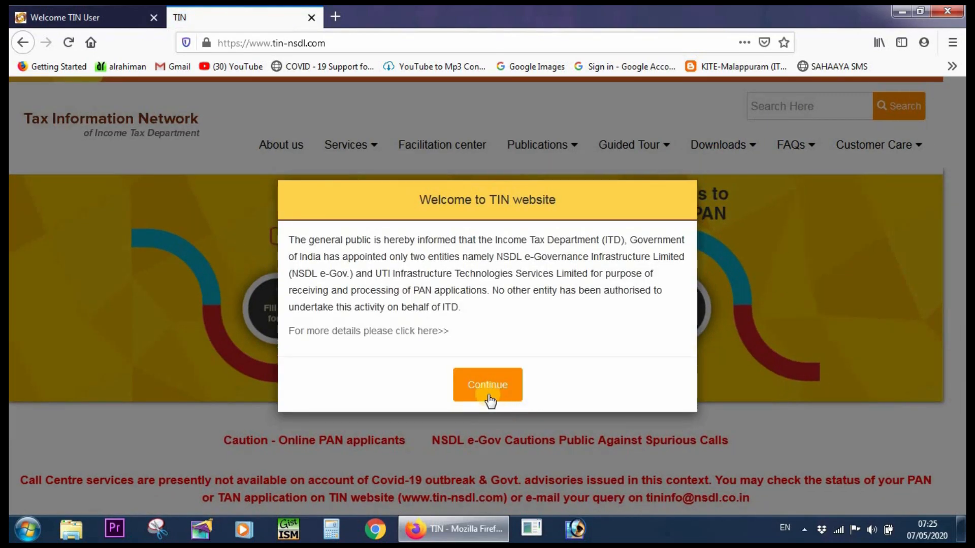
pyautogui.click(489, 400)
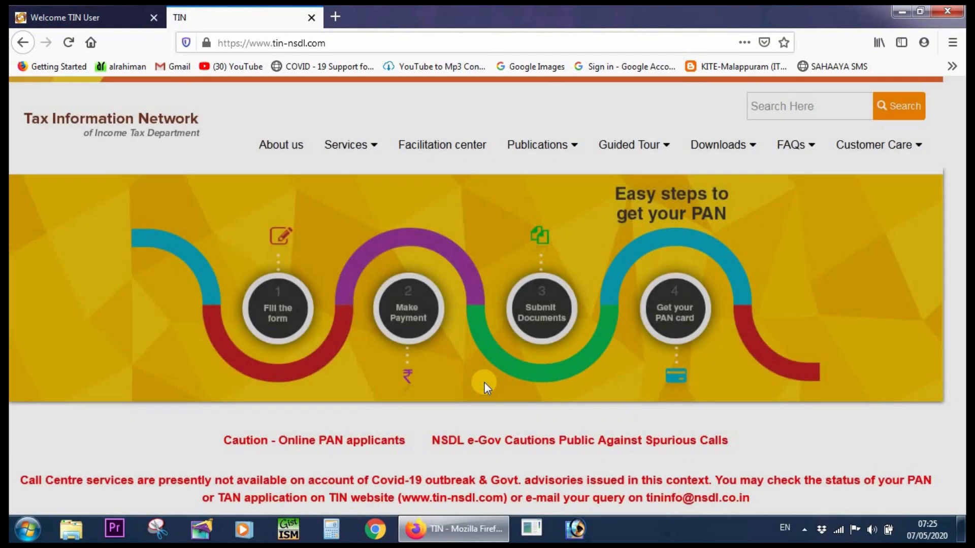
pyautogui.scroll(-2, 487, 483)
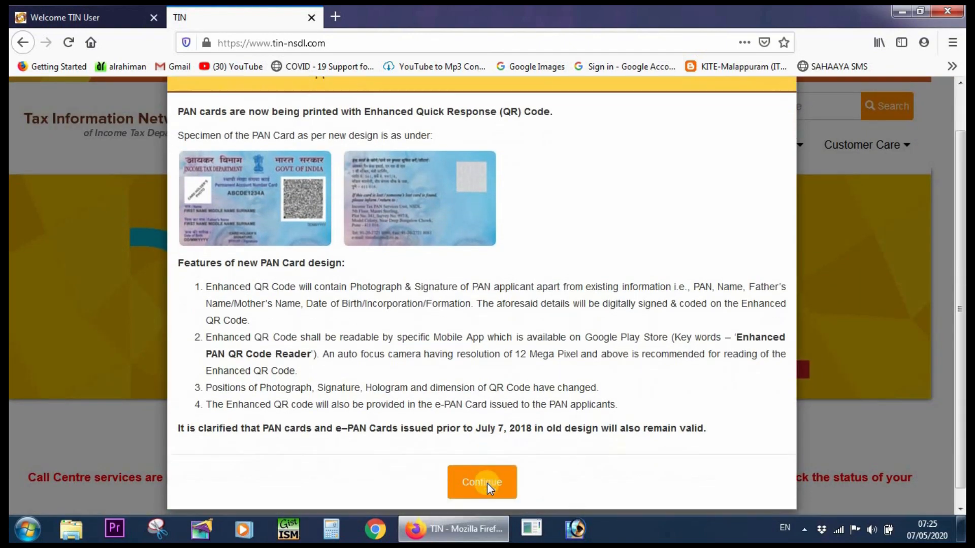
pyautogui.click(486, 483)
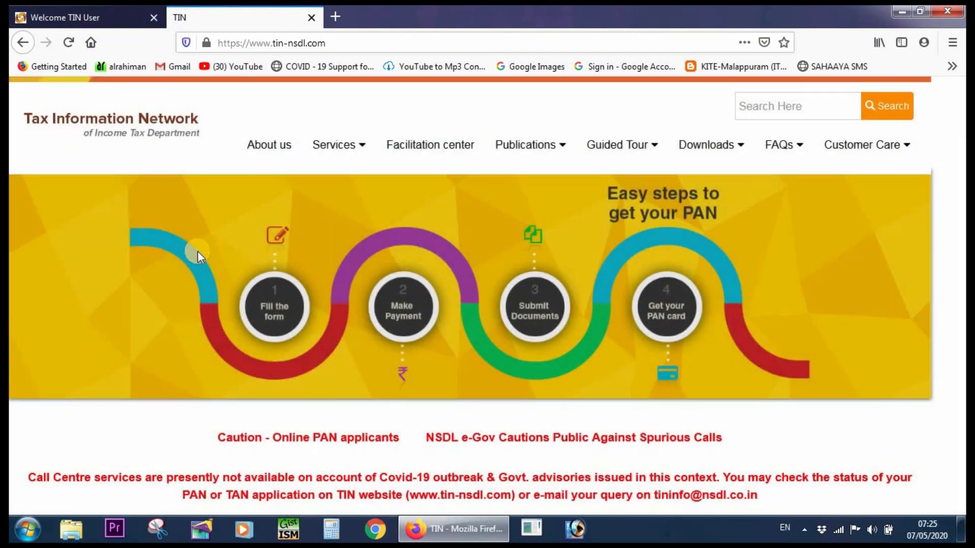
# Go to the e-TDS/e-TCS service, open its e-TDS/e-TCS RPU page and download RPU version 3.1.
pyautogui.moveTo(361, 148)
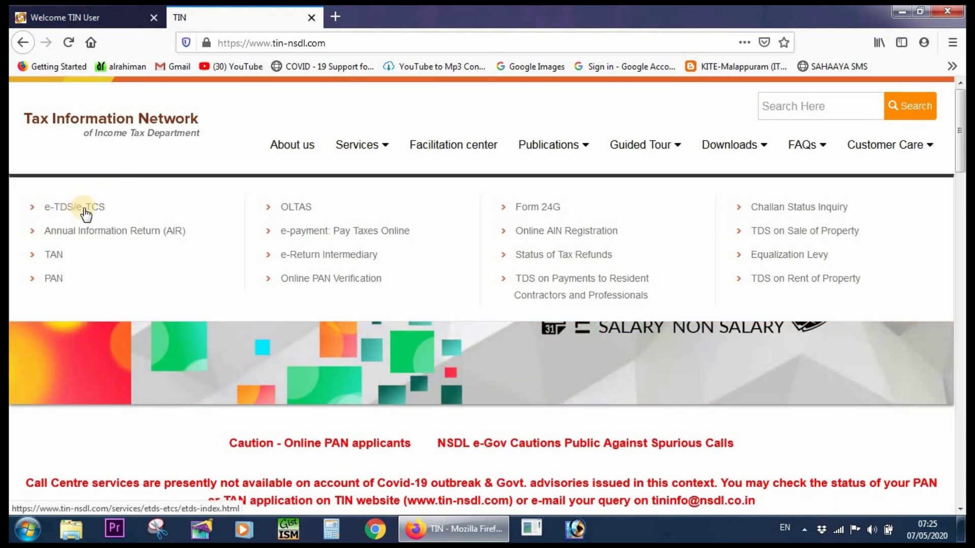
pyautogui.click(91, 213)
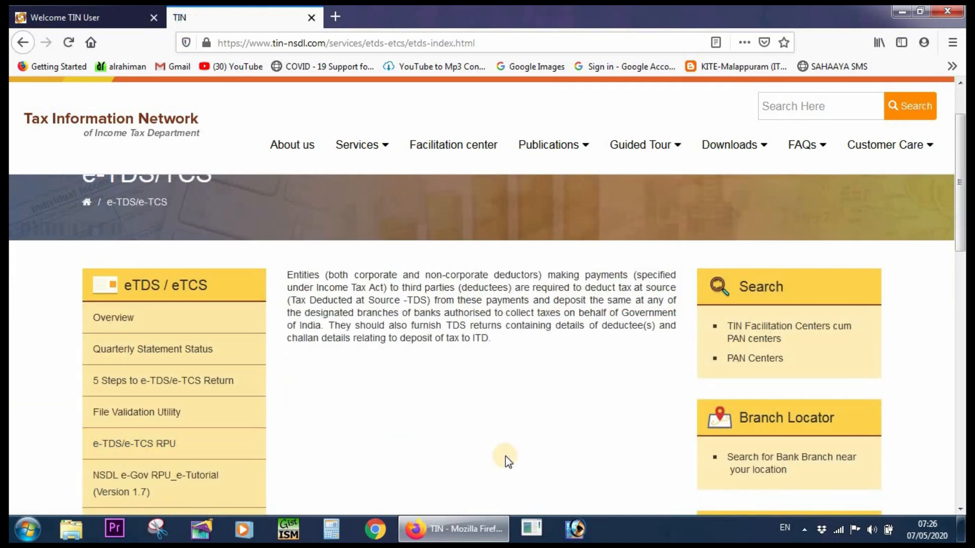
pyautogui.click(160, 451)
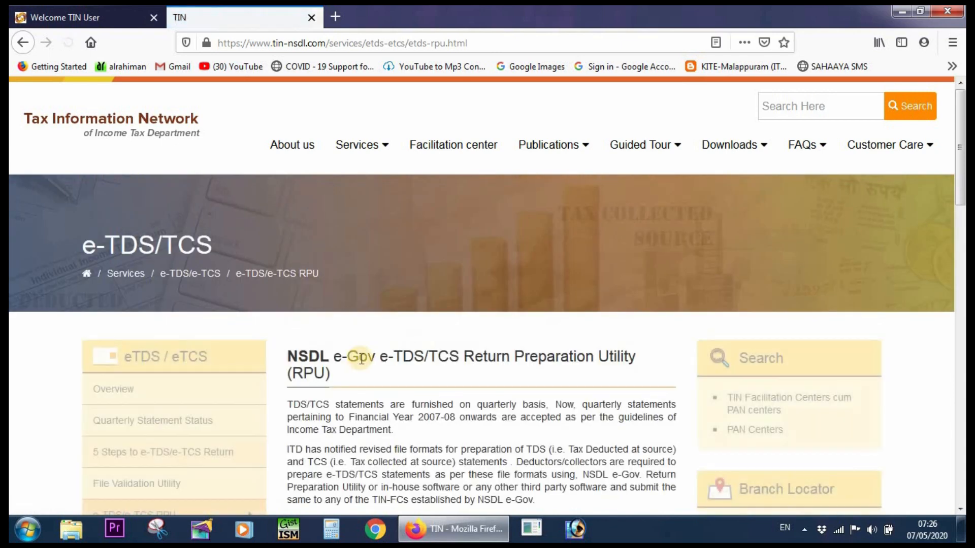
pyautogui.scroll(-6, 446, 355)
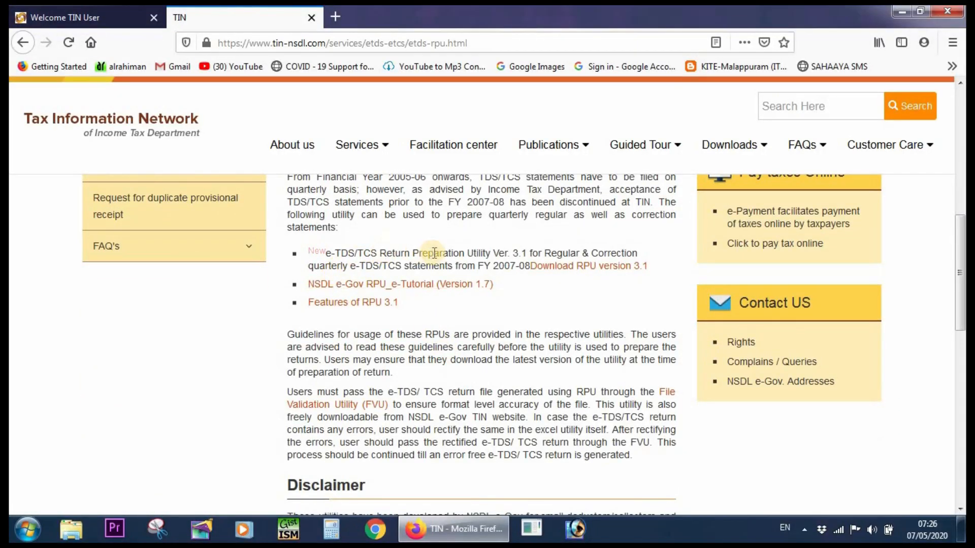
pyautogui.click(590, 273)
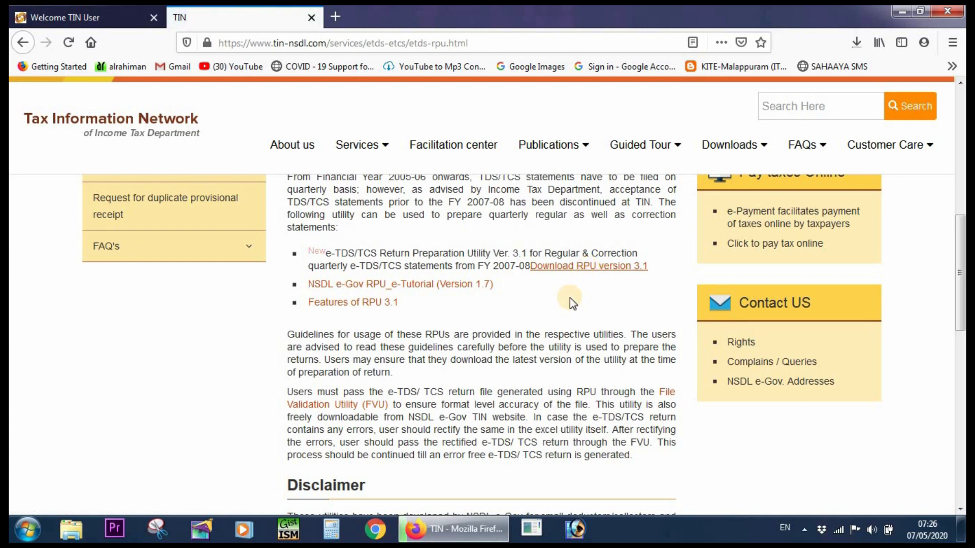
# Open the downloaded RPU_3.1(1).zip, extract its contents to the Desktop and close the archive window.
pyautogui.click(858, 41)
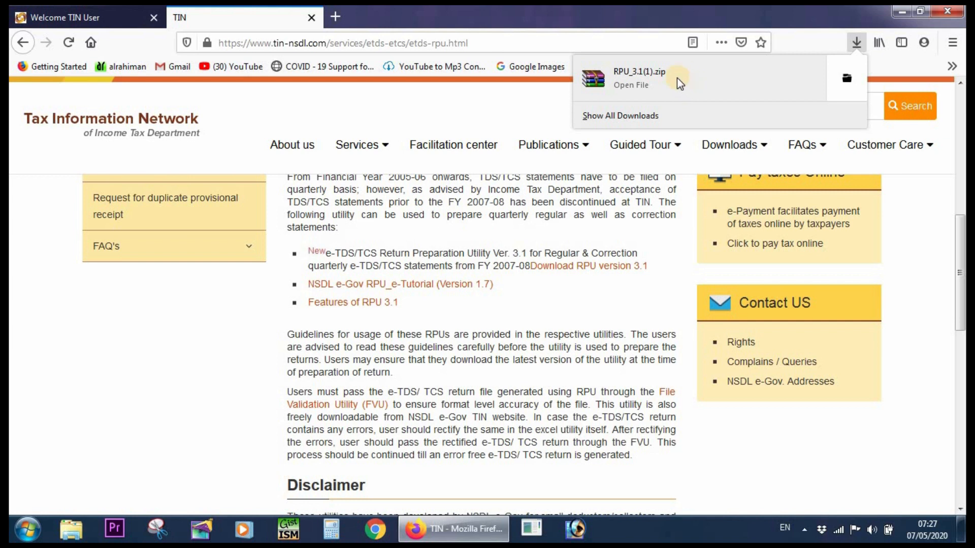
pyautogui.click(677, 78)
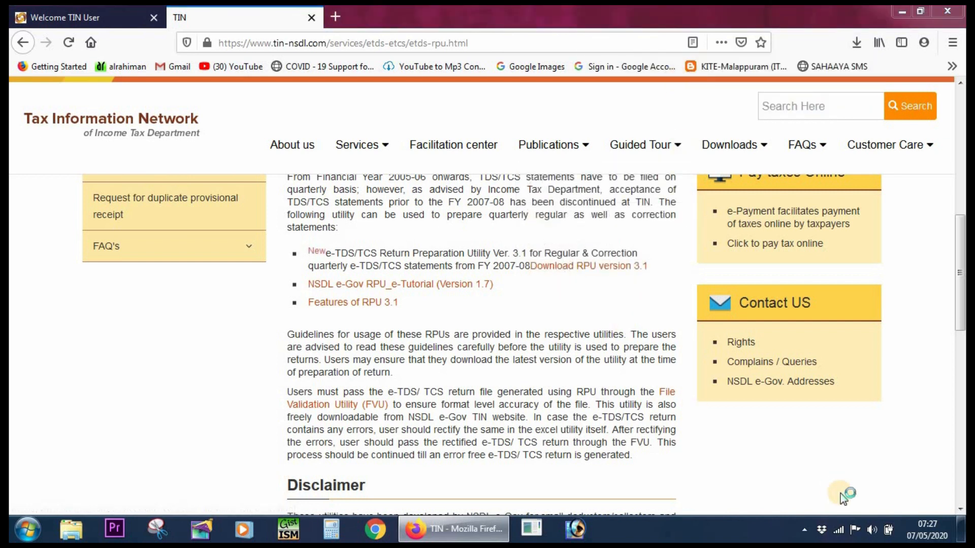
pyautogui.click(321, 210)
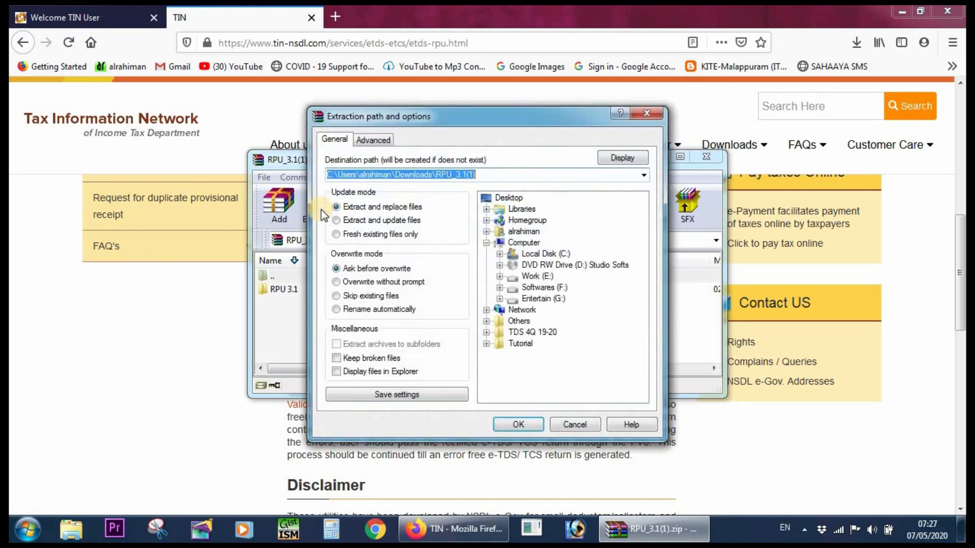
pyautogui.click(511, 199)
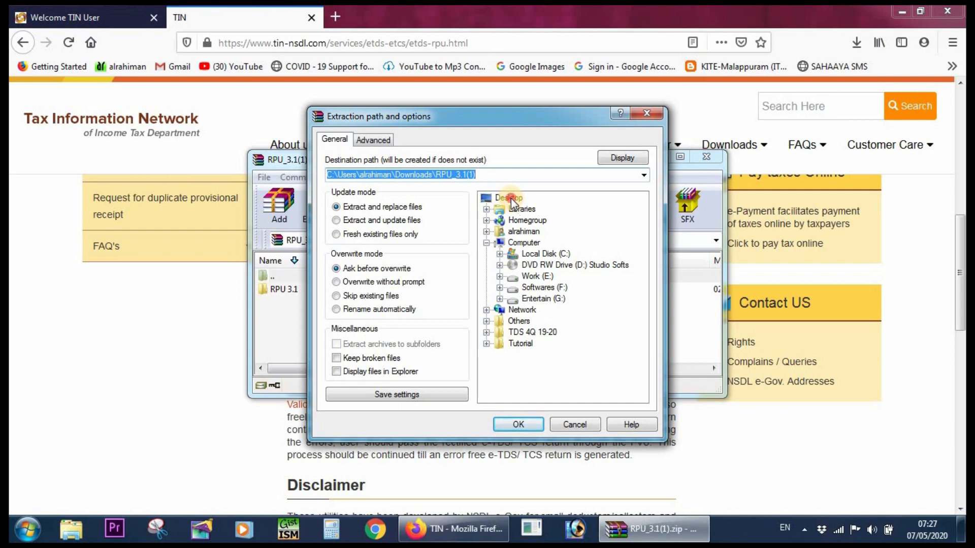
pyautogui.click(527, 424)
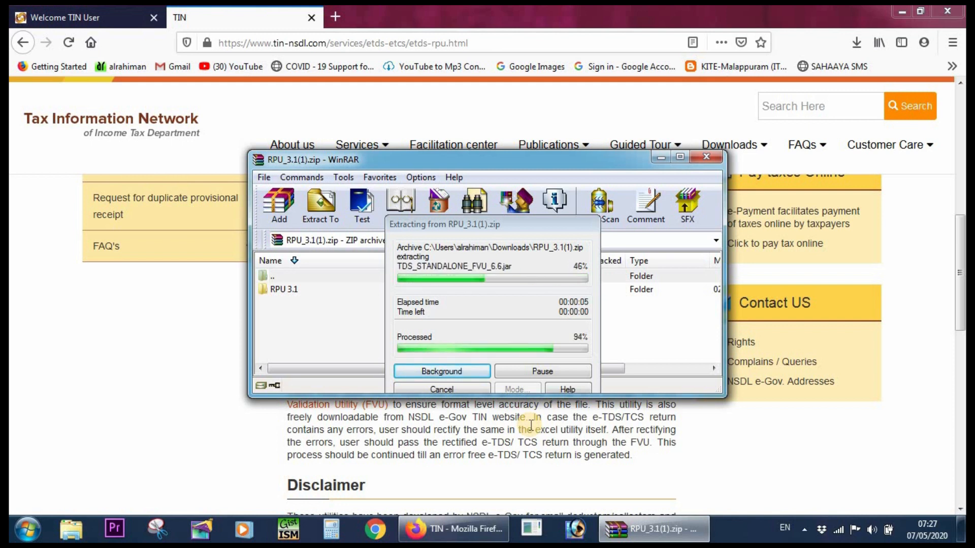
pyautogui.click(706, 157)
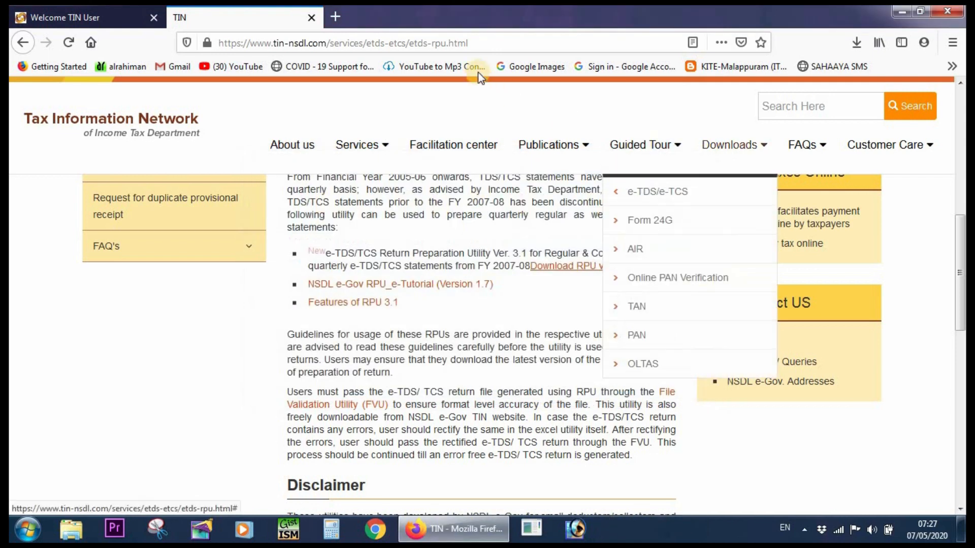
# Close the TIN download tab, minimize the browser and open the RPU 3.1 desktop folder in a maximized window.
pyautogui.click(312, 17)
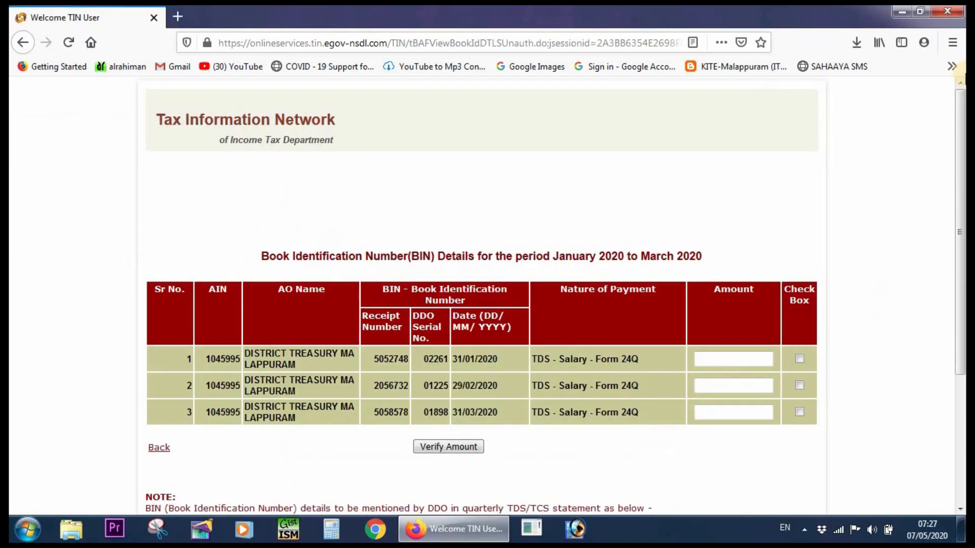
pyautogui.click(900, 12)
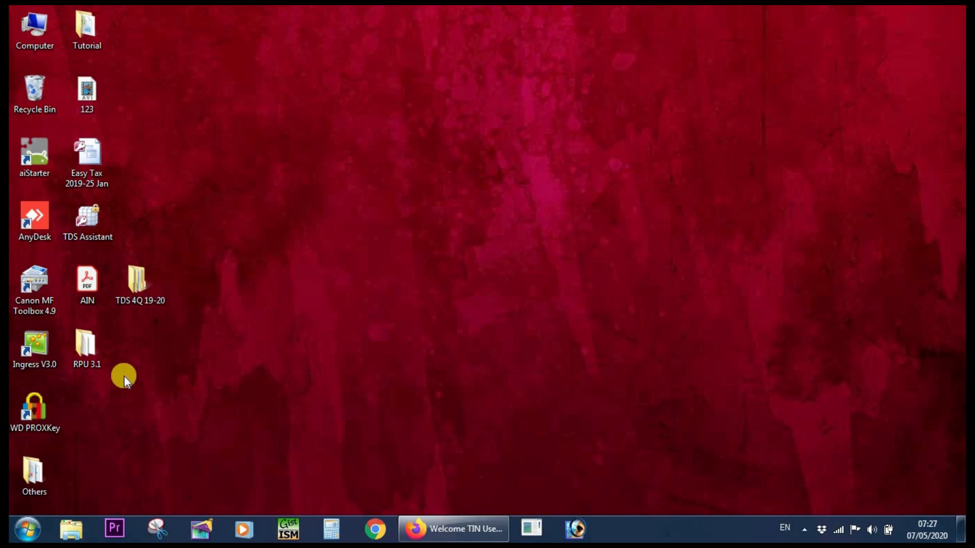
pyautogui.doubleClick(92, 349)
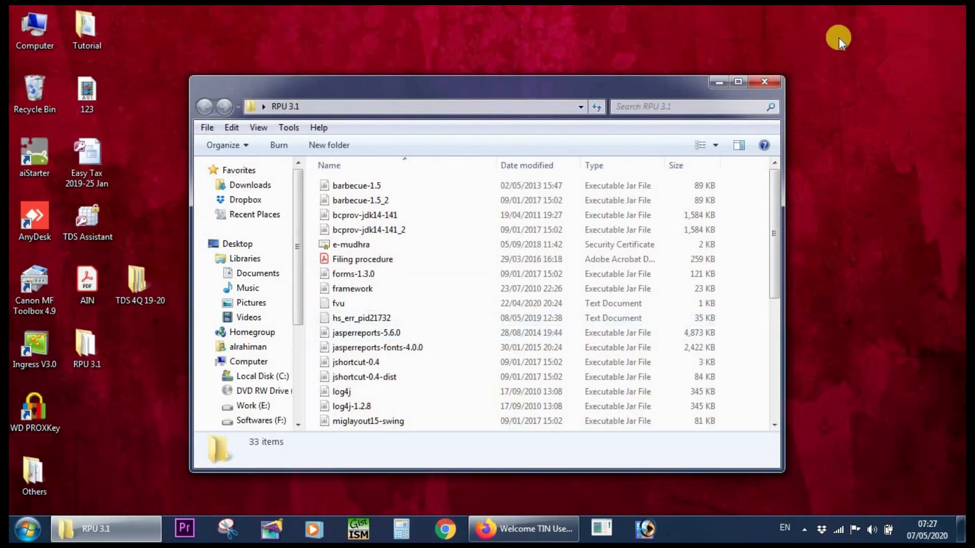
pyautogui.click(739, 82)
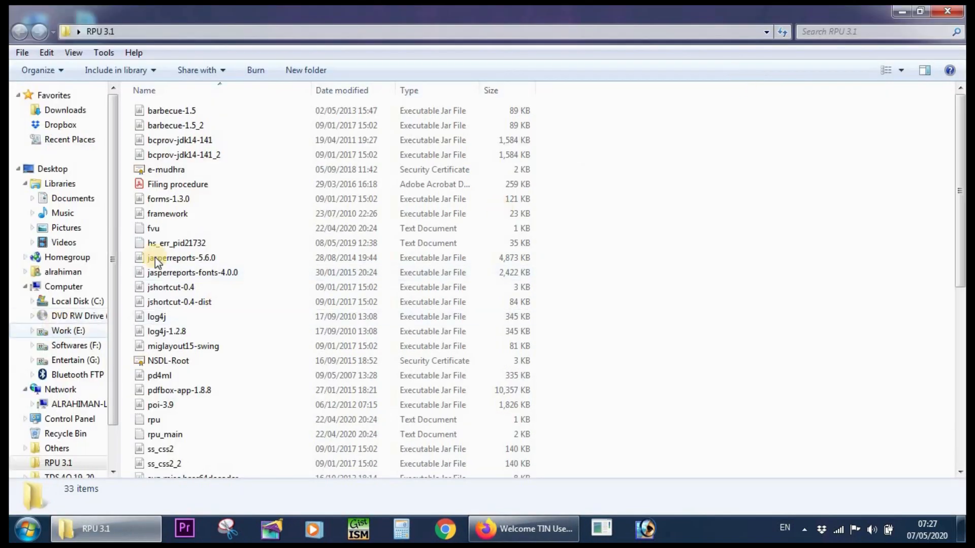
# Launch the TDS_RPU_3.1 executable jar file and acknowledge the Java installation prerequisites message.
pyautogui.click(170, 185)
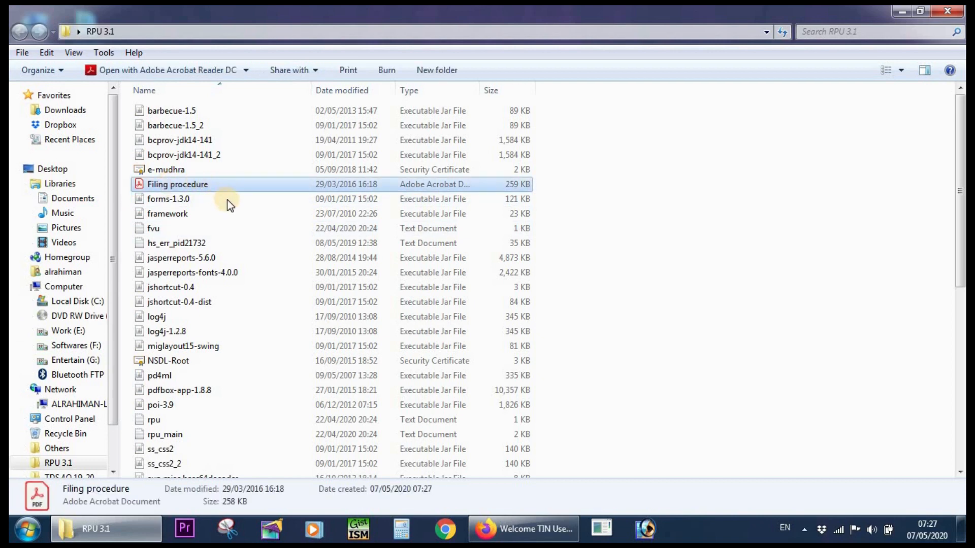
pyautogui.scroll(-3, 227, 200)
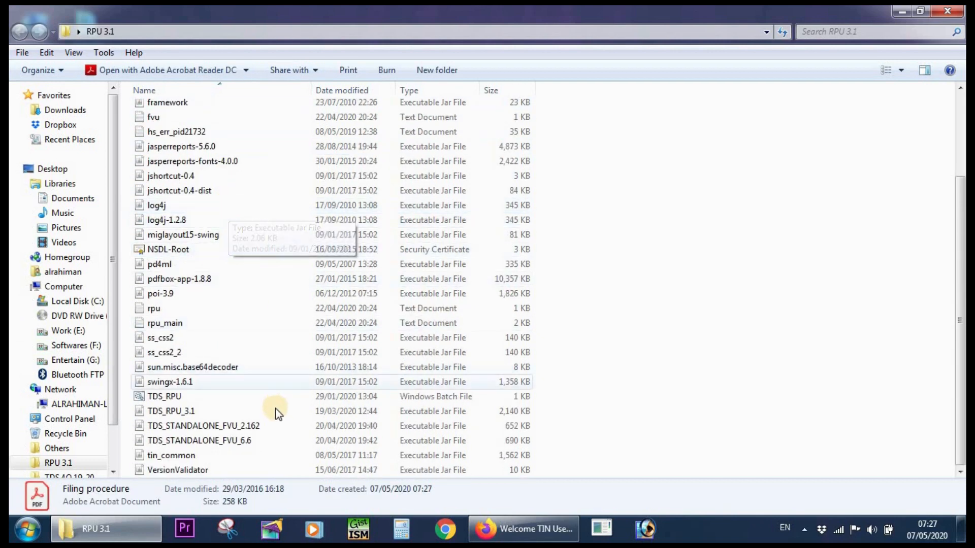
pyautogui.click(171, 413)
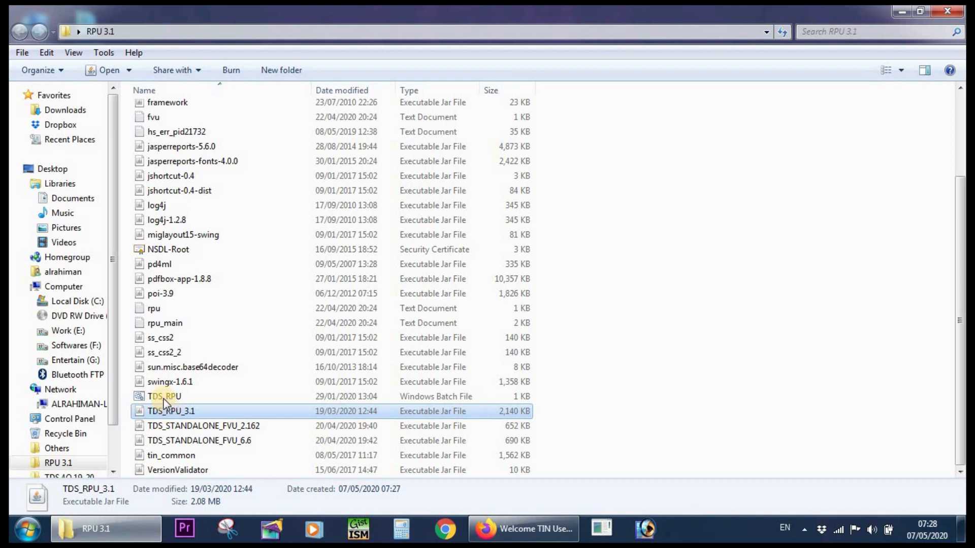
pyautogui.click(163, 397)
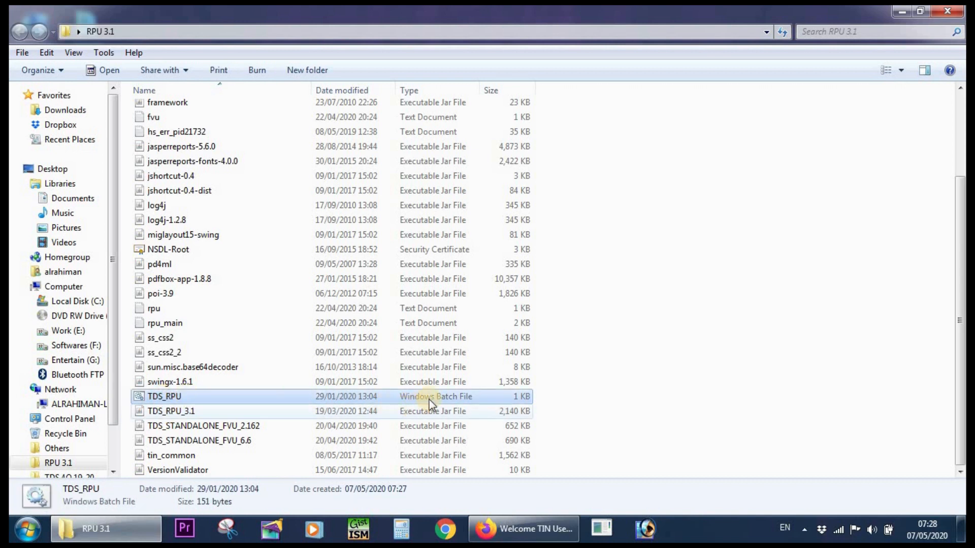
pyautogui.click(183, 412)
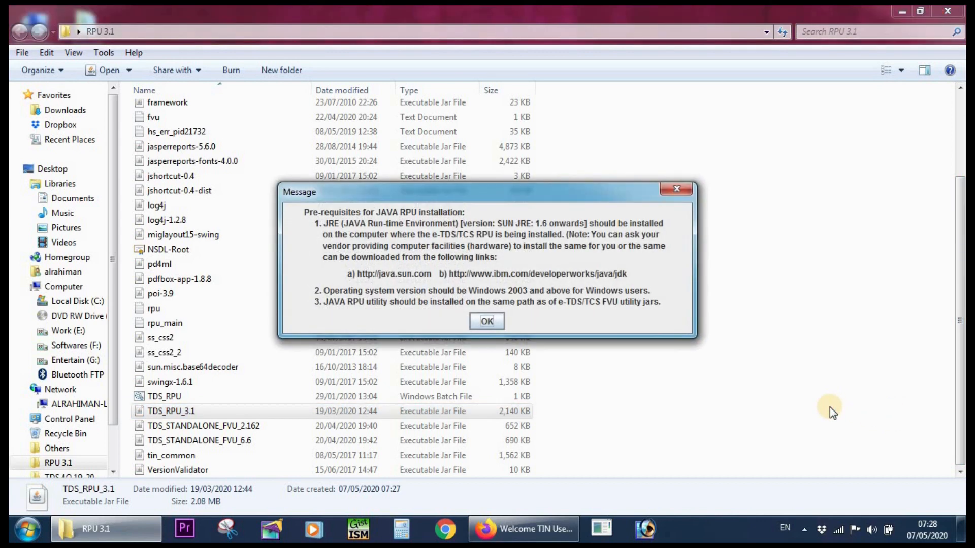
pyautogui.click(486, 321)
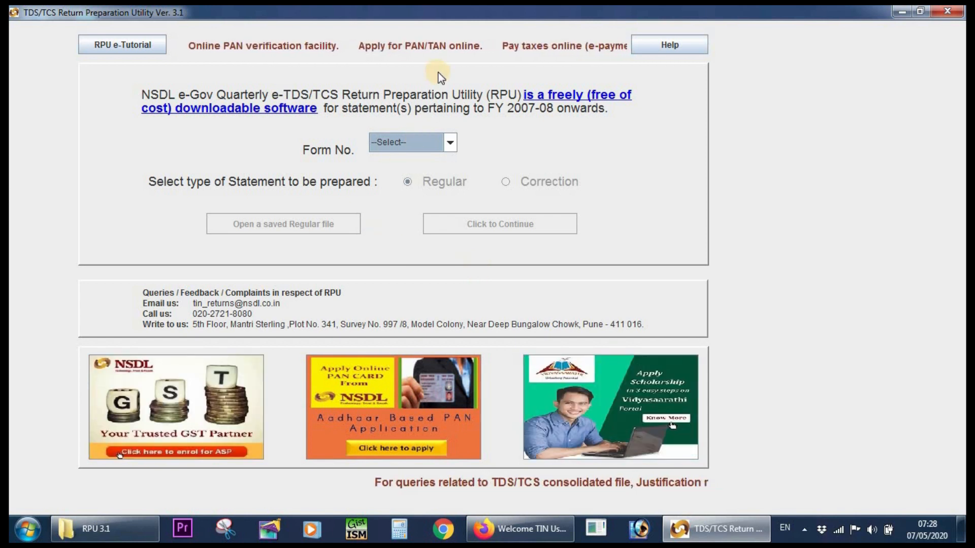
# Choose 24Q as the form number for the TDS statement.
pyautogui.click(431, 137)
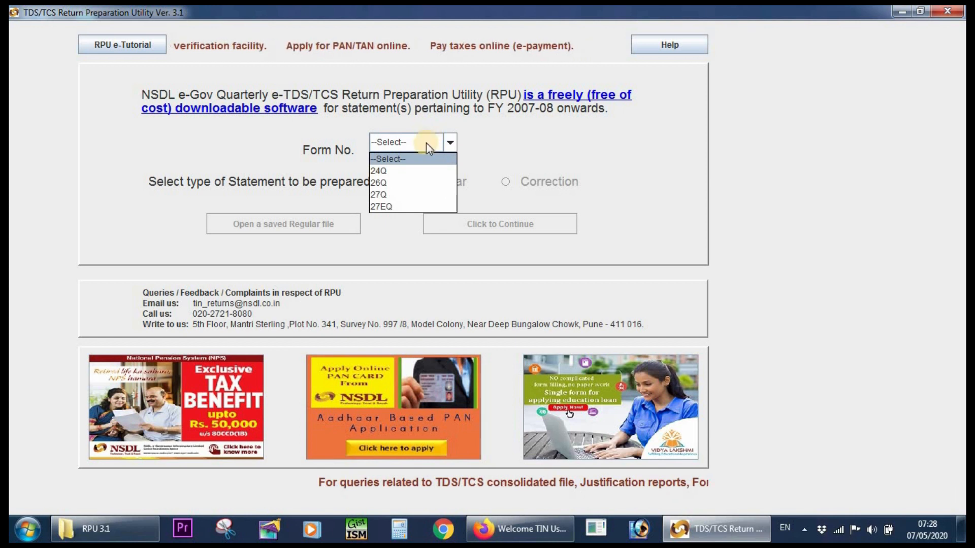
pyautogui.click(398, 173)
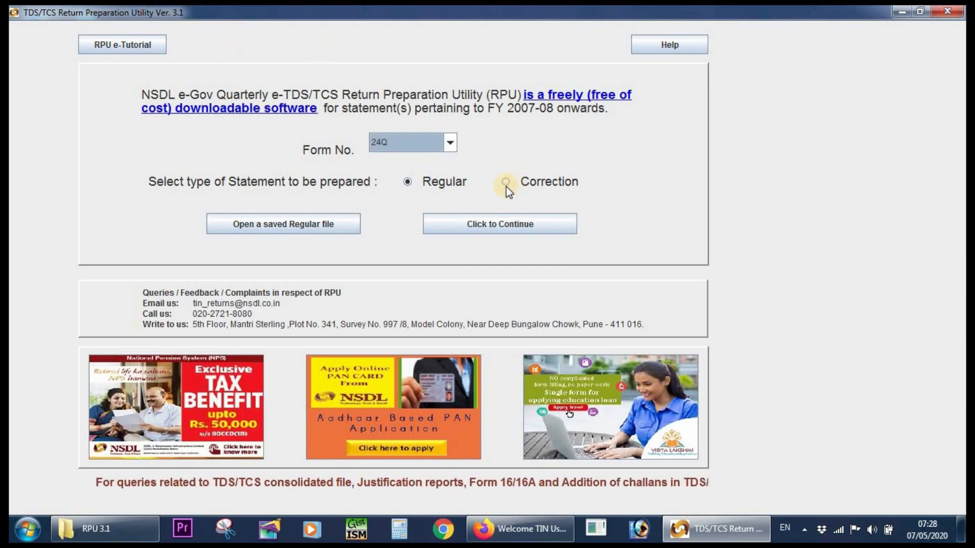
# Select a Regular statement, continue to the Form 24Q entry form and maximize its window.
pyautogui.click(407, 184)
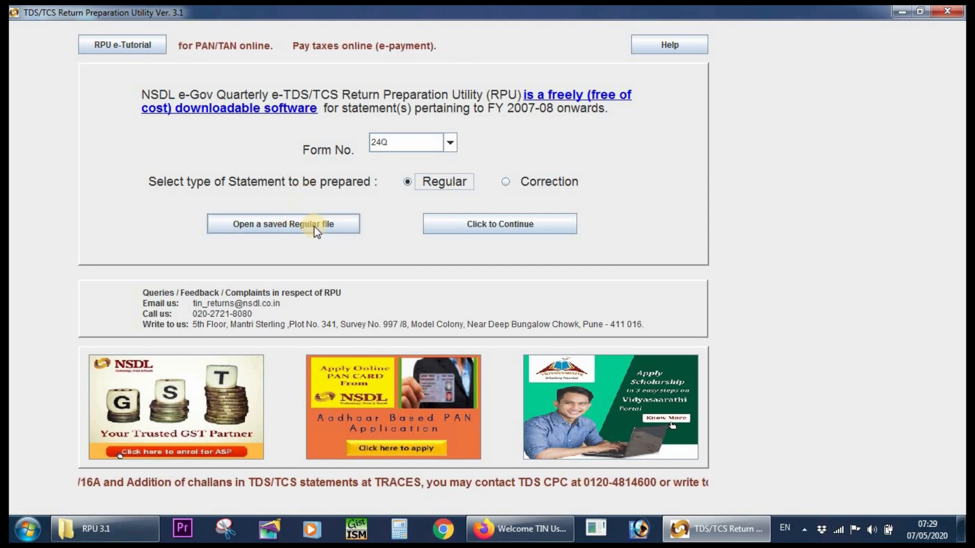
pyautogui.click(494, 229)
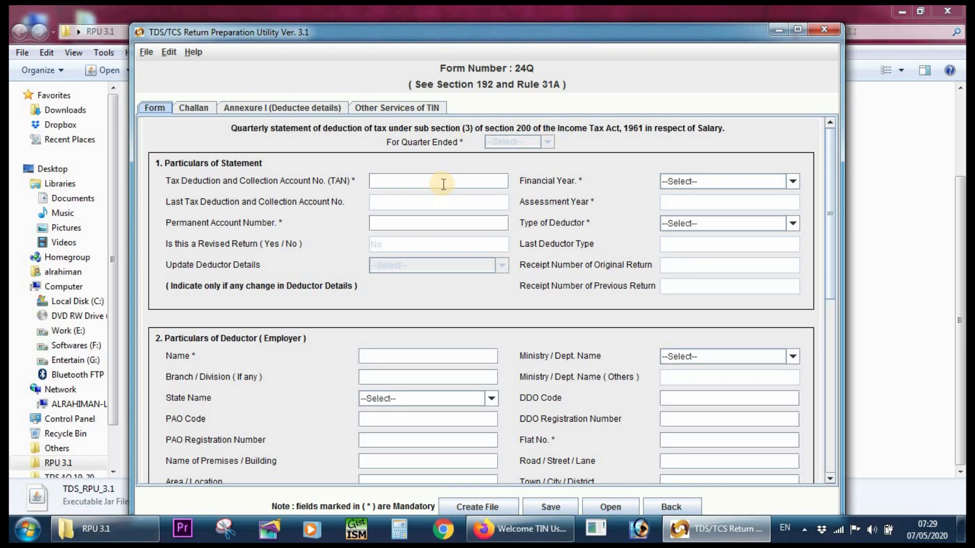
pyautogui.click(798, 29)
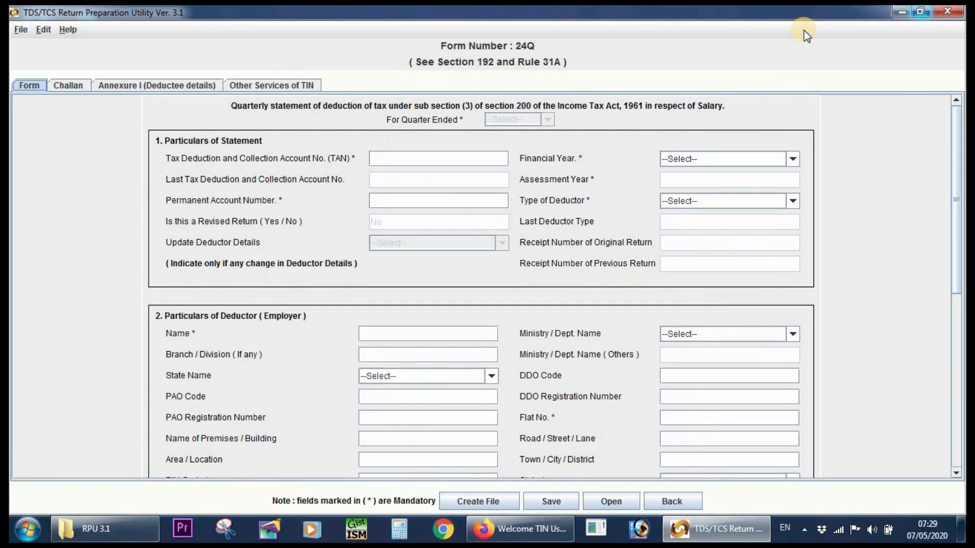
# Enter the deductor's Tax Deduction and Collection Account Number in the Particulars of Statement section.
pyautogui.click(395, 162)
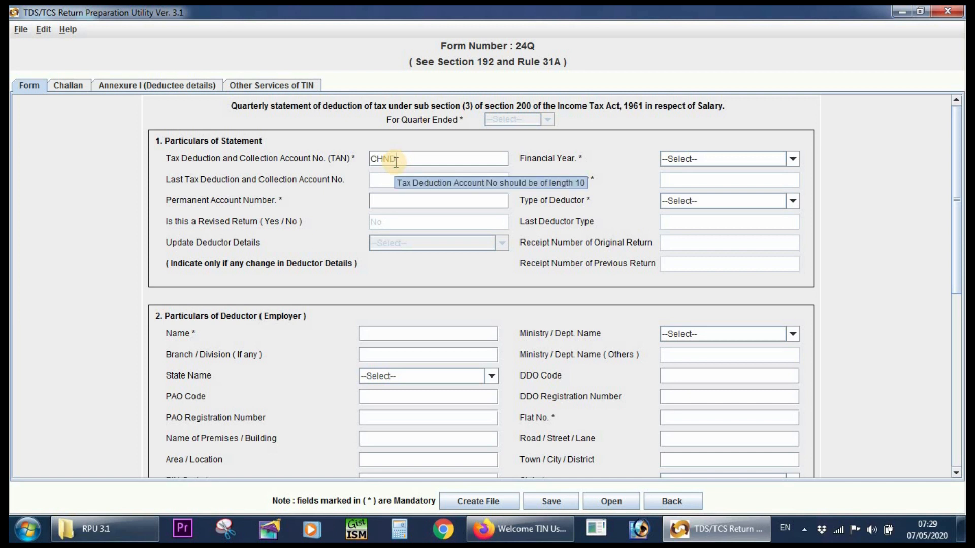
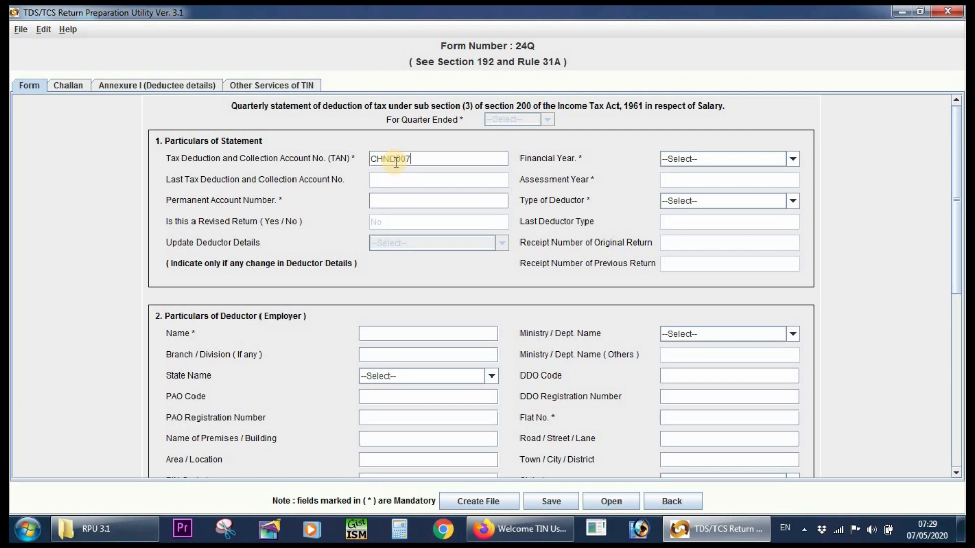
# Set the financial year to 2019-2020, acknowledge the quarter message and choose Q4 as the quarter ended.
pyautogui.click(703, 159)
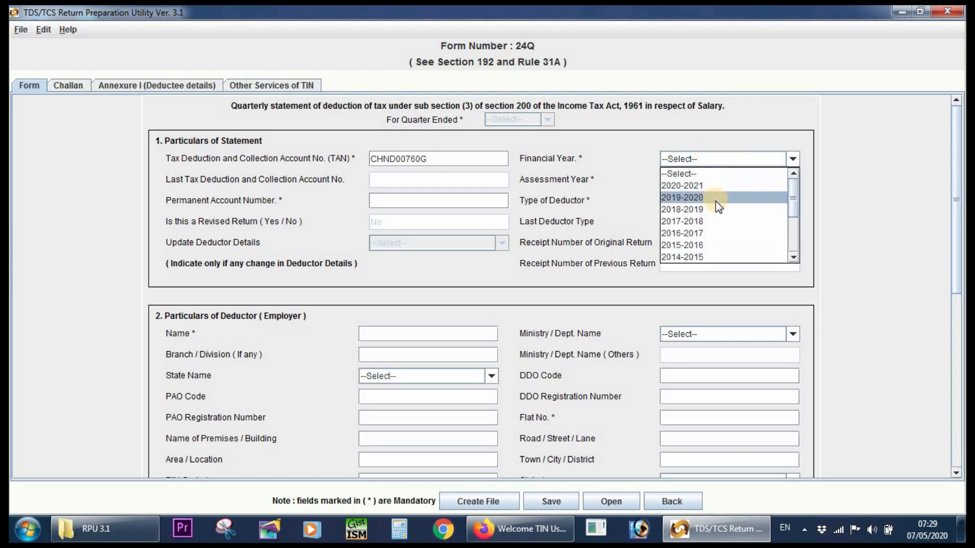
pyautogui.click(690, 197)
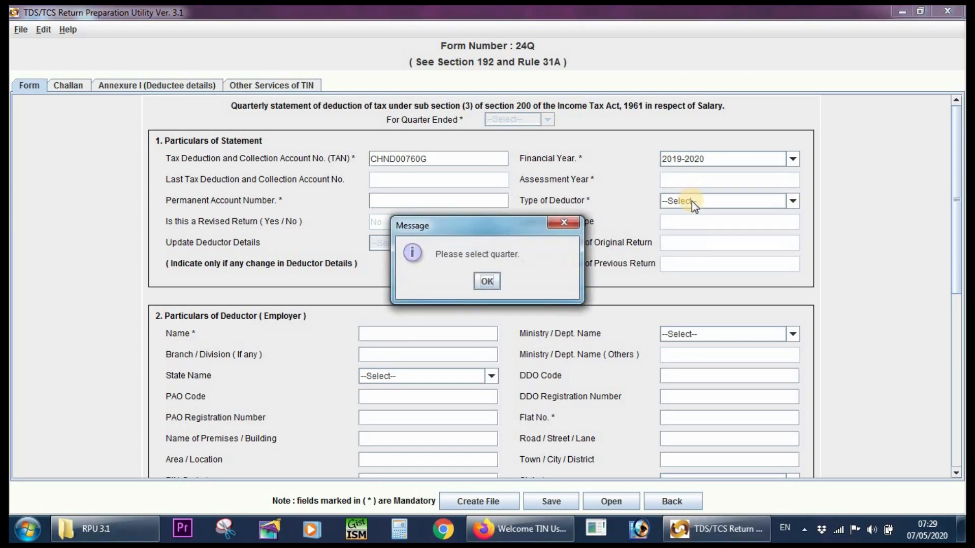
pyautogui.click(489, 283)
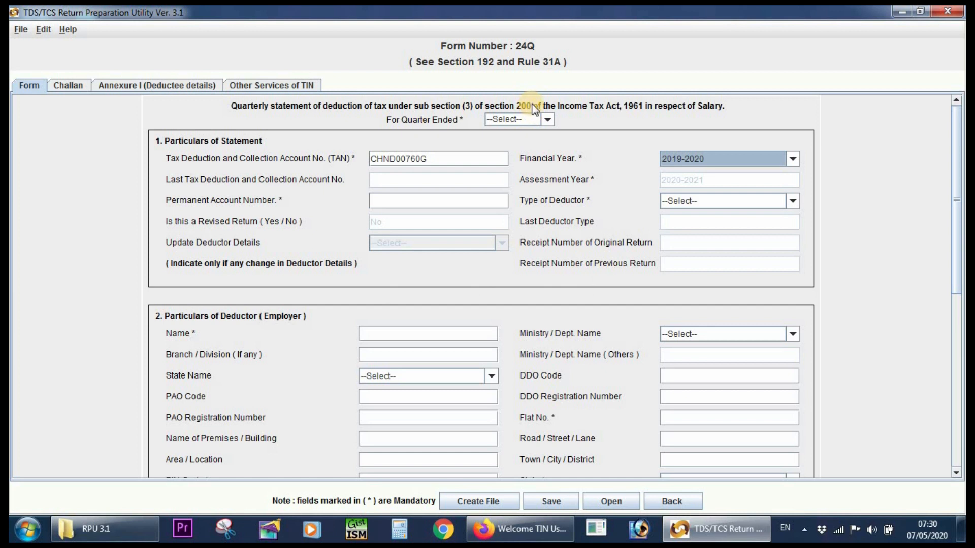
pyautogui.click(547, 118)
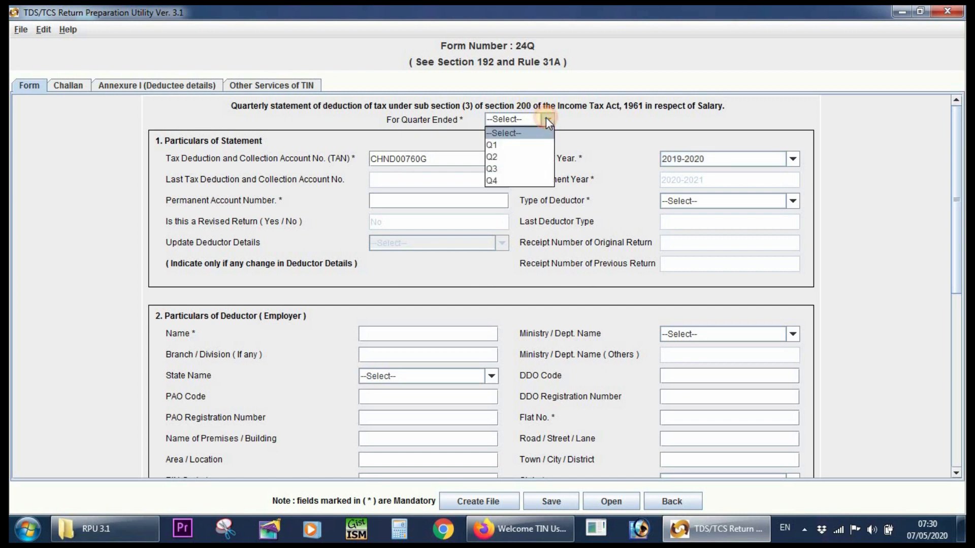
pyautogui.click(505, 181)
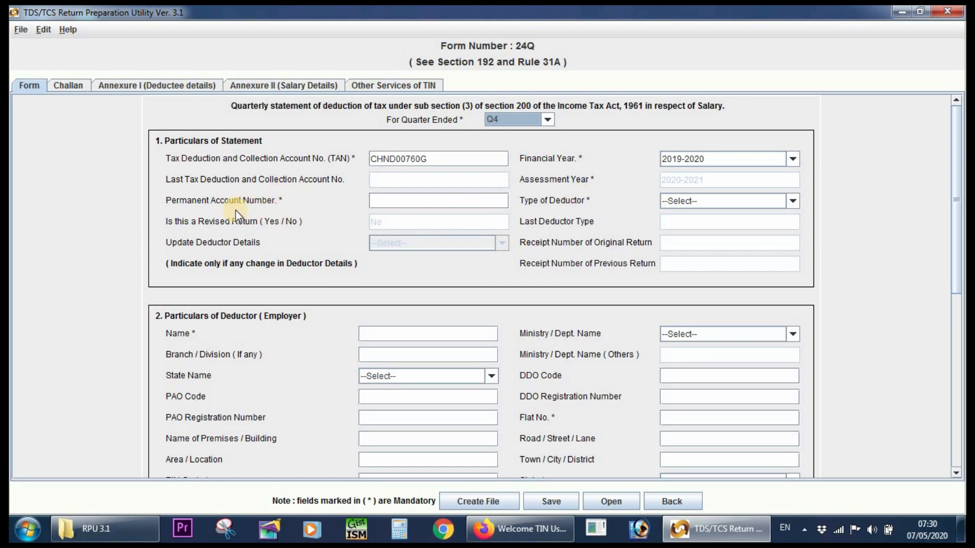
# Enter PANNOTREQD as the Permanent Account Number and set the type of deductor to State Government.
pyautogui.click(398, 203)
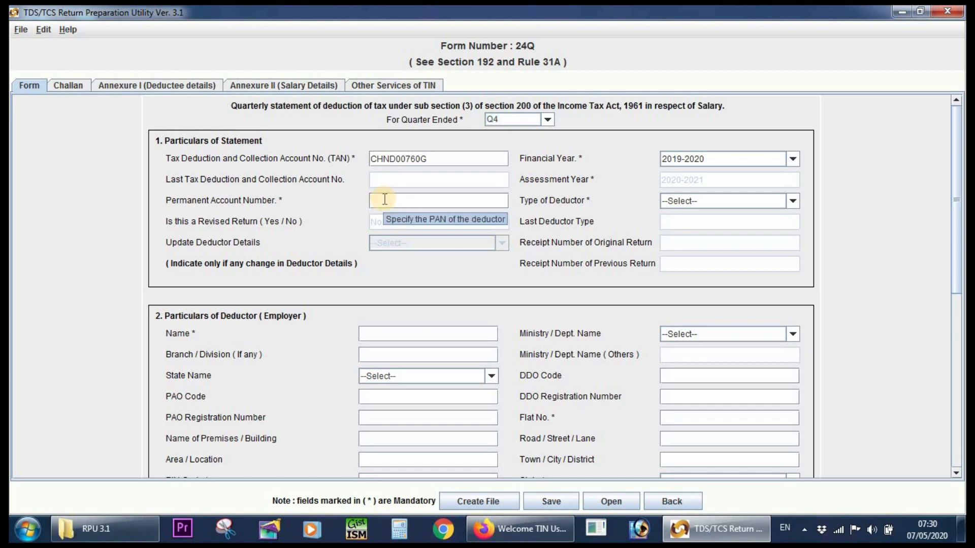
pyautogui.write('PANNOT')
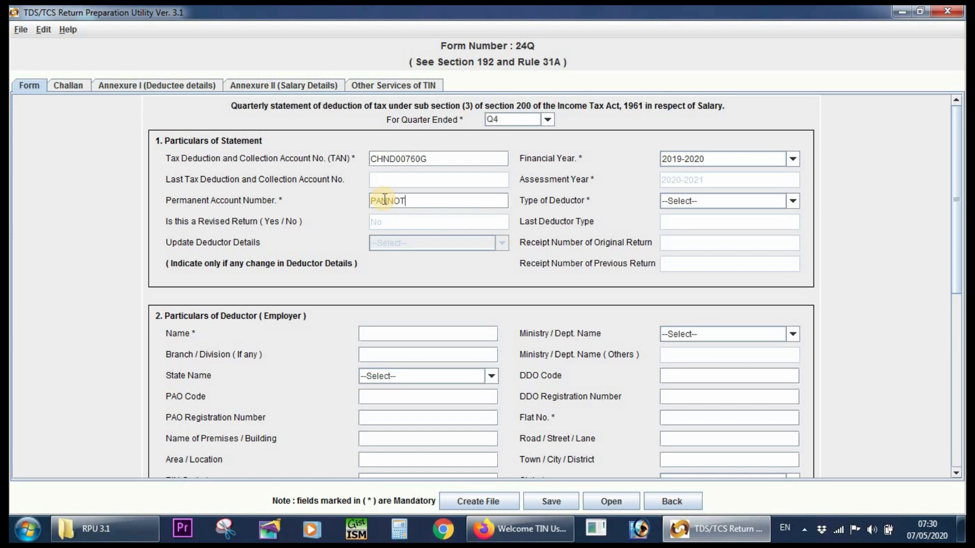
pyautogui.write('REQD')
pyautogui.click(697, 200)
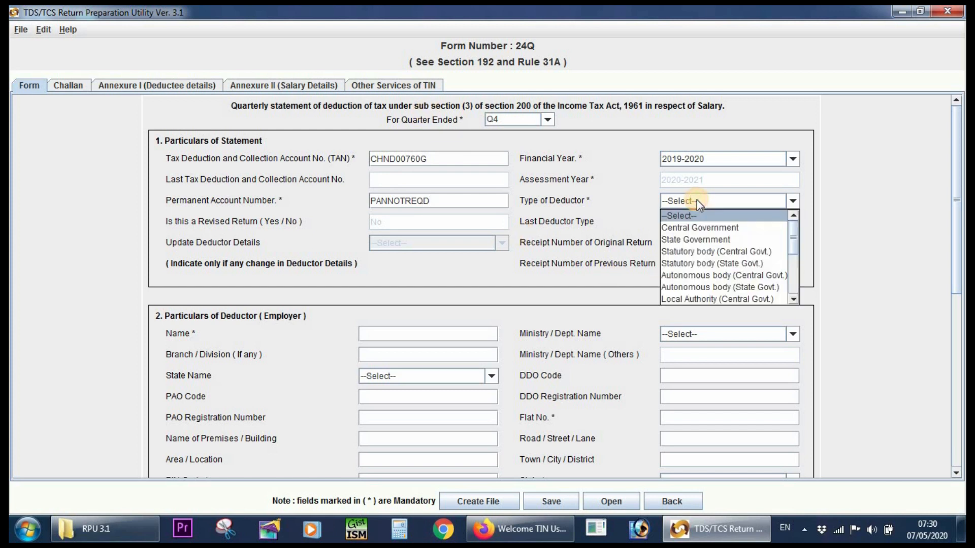
pyautogui.click(698, 238)
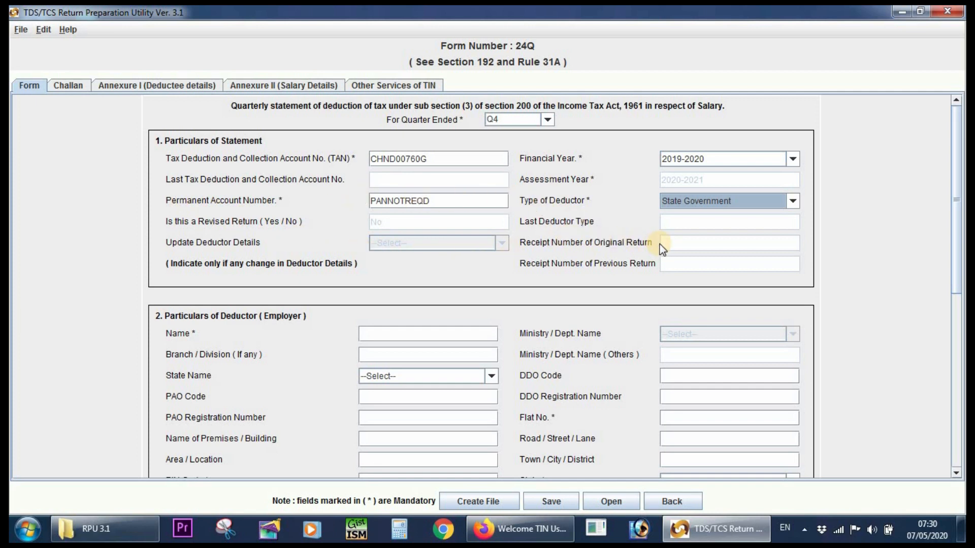
# Enter DUMMY GOVT HSS as the deductor's name and NA as the branch or division.
pyautogui.scroll(-5, 543, 215)
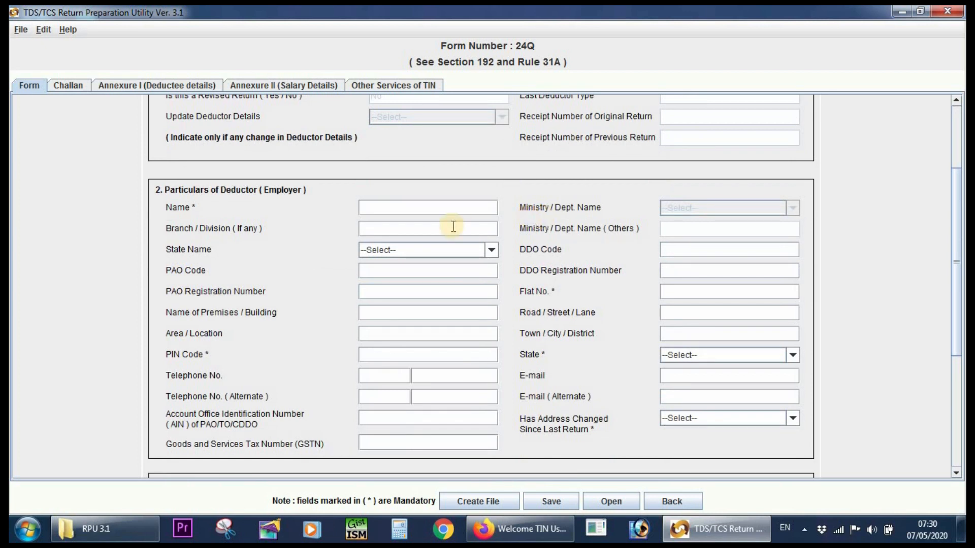
pyautogui.click(410, 211)
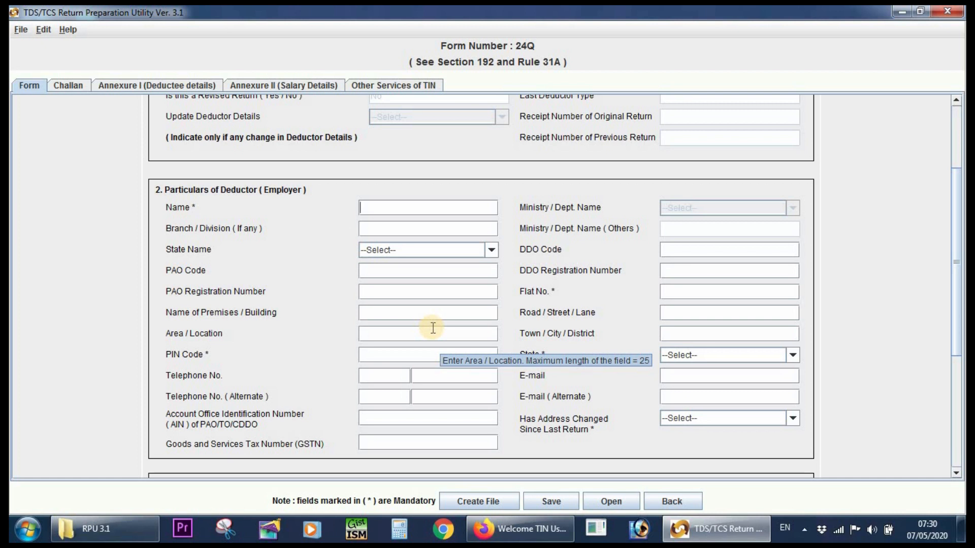
pyautogui.write('DU')
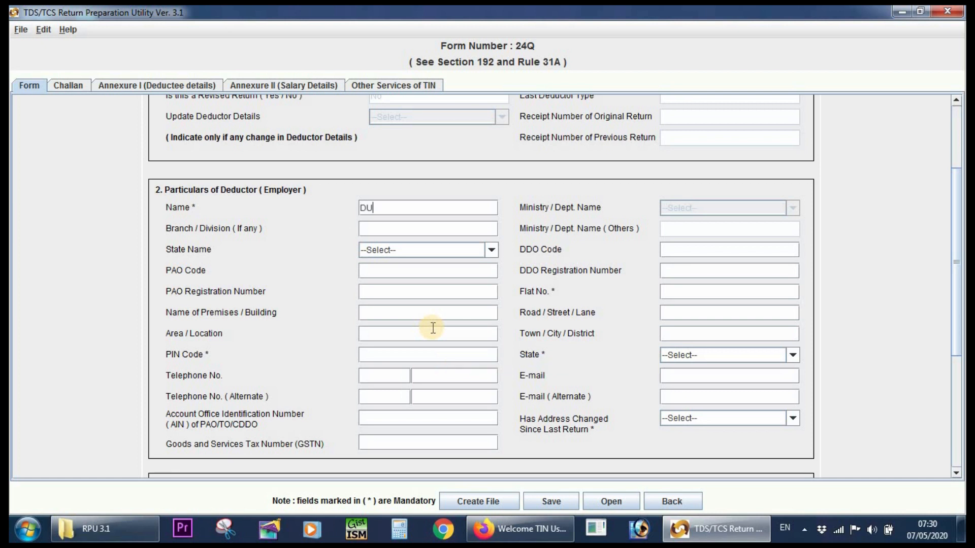
pyautogui.write('MMY GOVT HSS')
pyautogui.click(416, 226)
pyautogui.write('NA')
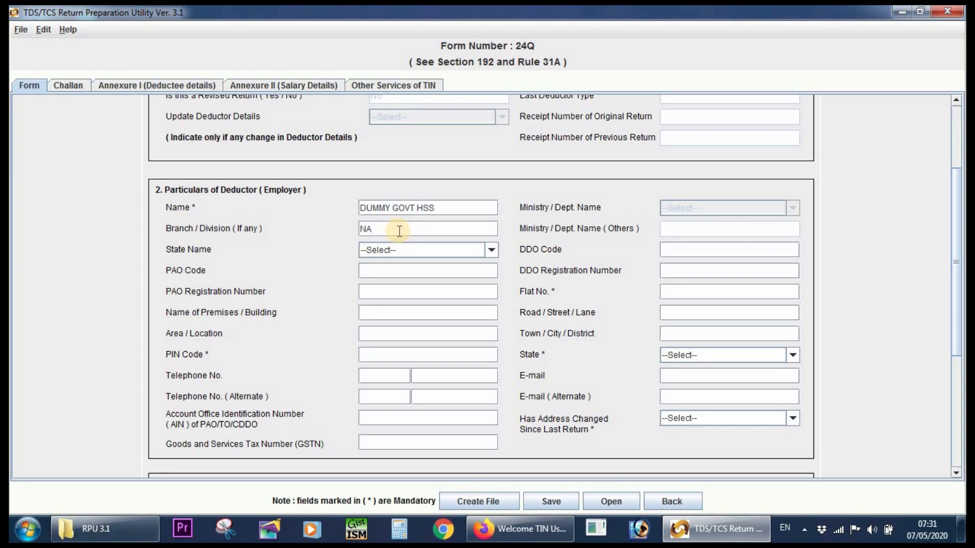
# Set the deductor's State Name to Kerala.
pyautogui.click(399, 249)
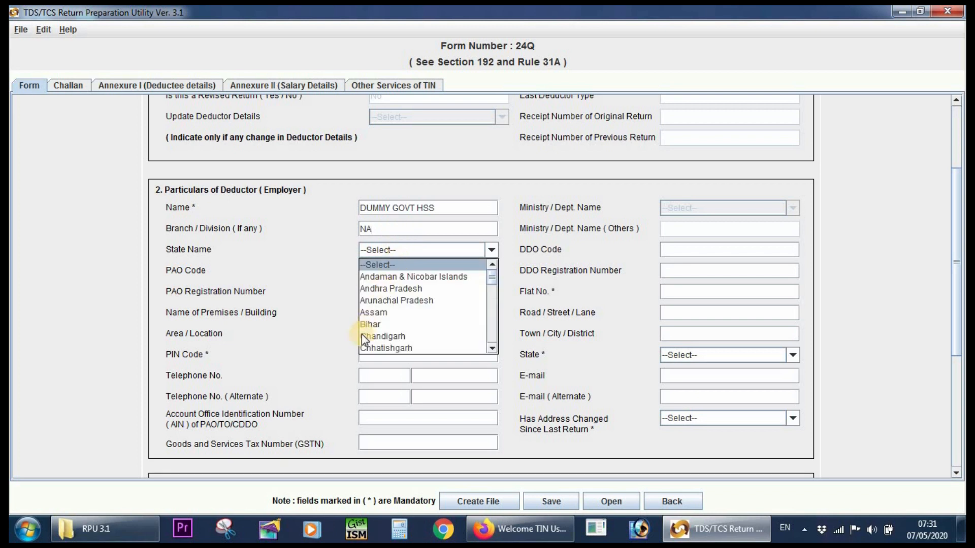
pyautogui.scroll(-4, 361, 334)
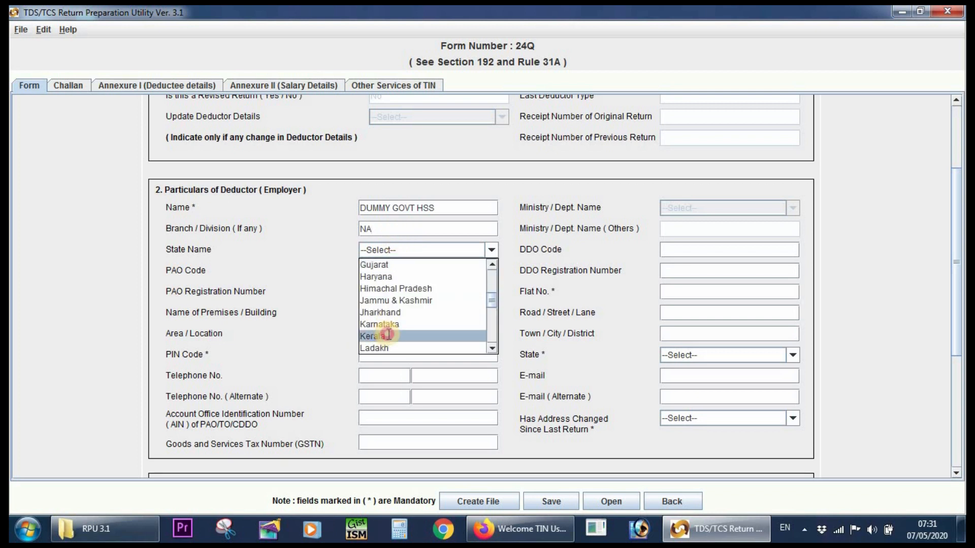
pyautogui.click(389, 335)
pyautogui.click(394, 278)
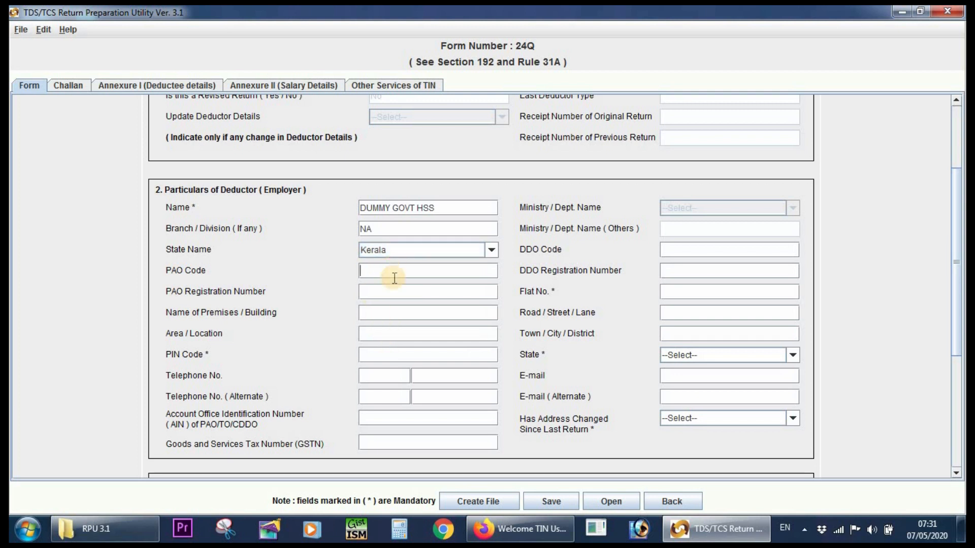
# Copy the deductor's name into the Name of Premises / Building field.
pyautogui.click(390, 318)
pyautogui.moveTo(456, 201); pyautogui.dragTo(324, 204)
pyautogui.rightClick(370, 206)
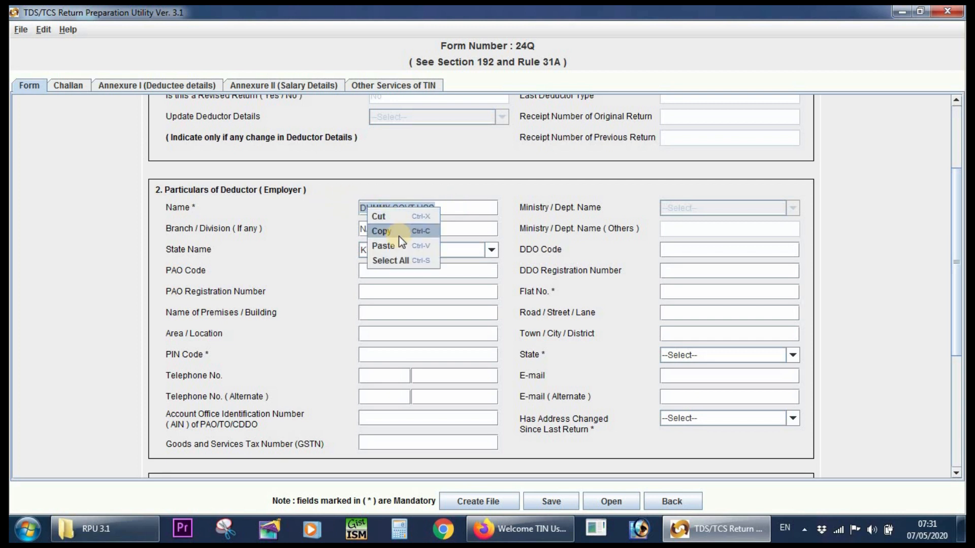
pyautogui.click(398, 236)
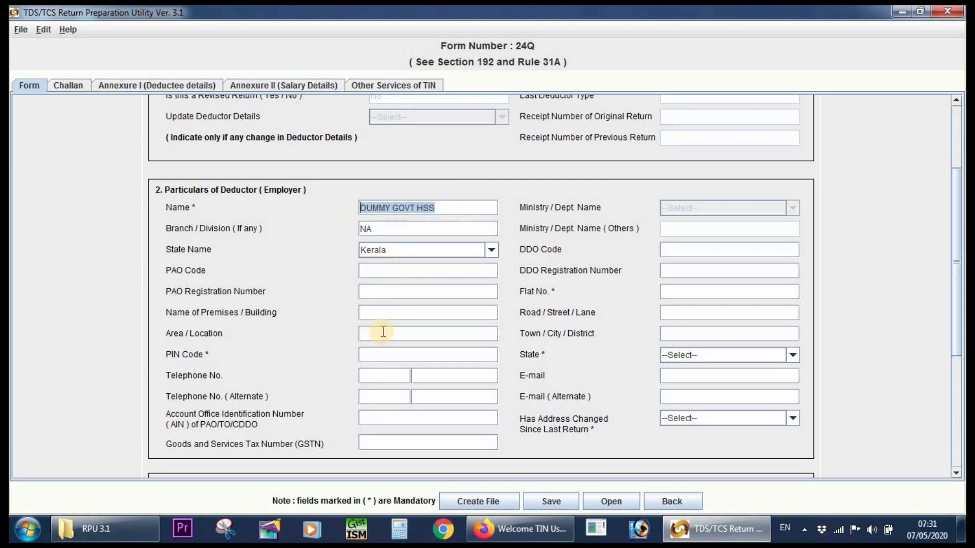
pyautogui.click(376, 316)
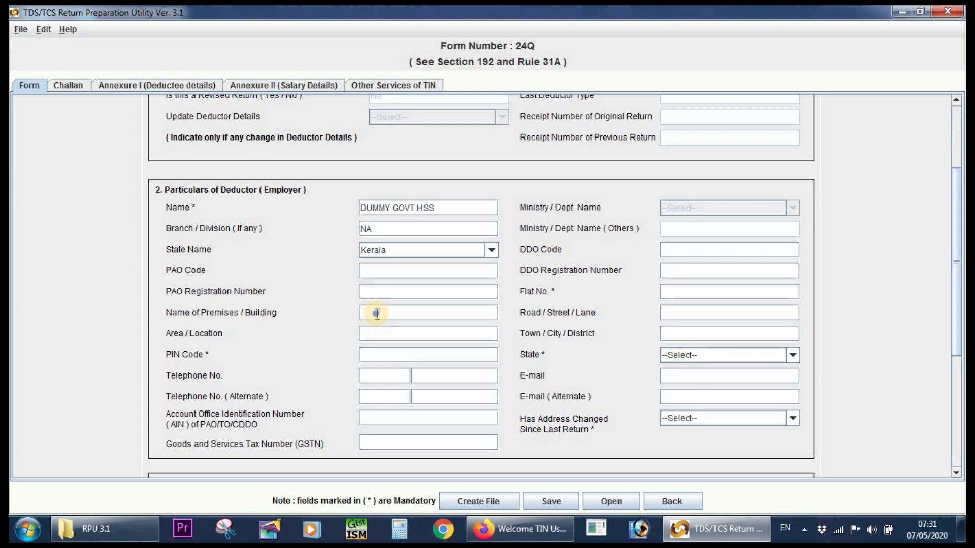
pyautogui.rightClick(377, 314)
pyautogui.click(392, 352)
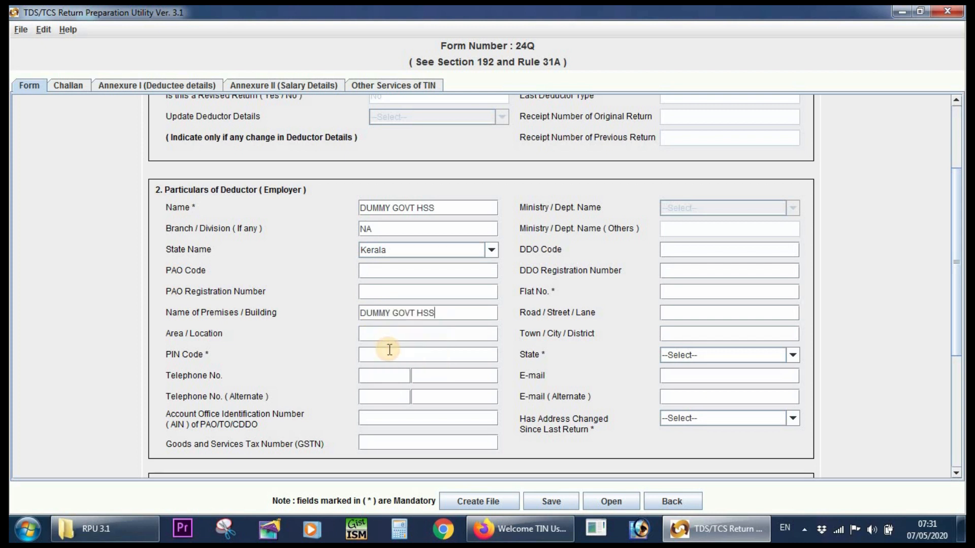
# Fill in the deductor's area or location and the postal PIN code, leaving the telephone fields blank.
pyautogui.click(386, 338)
pyautogui.click(392, 357)
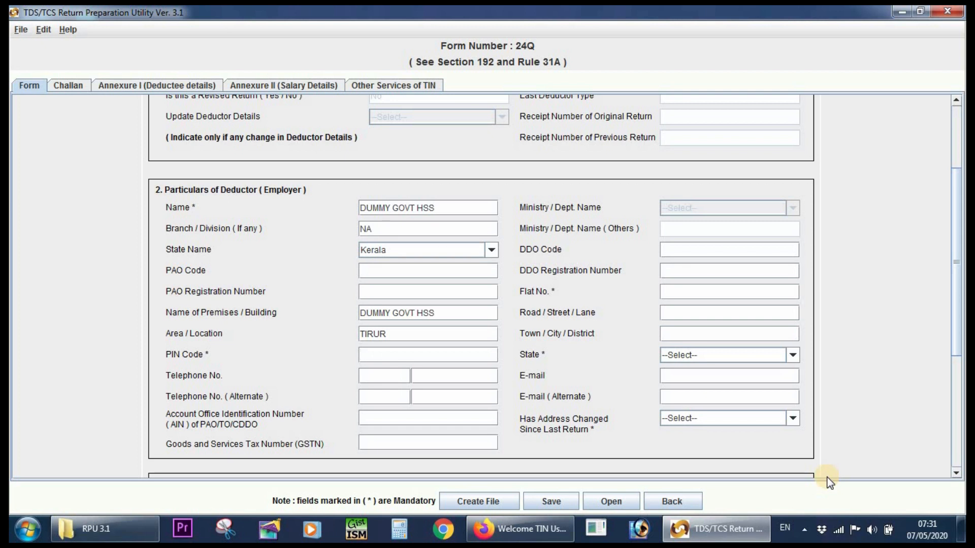
pyautogui.write('676101')
pyautogui.press('Tab')
pyautogui.press('Tab')
pyautogui.press('Tab')
# Paste the Account Office Identification Number into the AIN field of the deductor particulars.
pyautogui.click(380, 419)
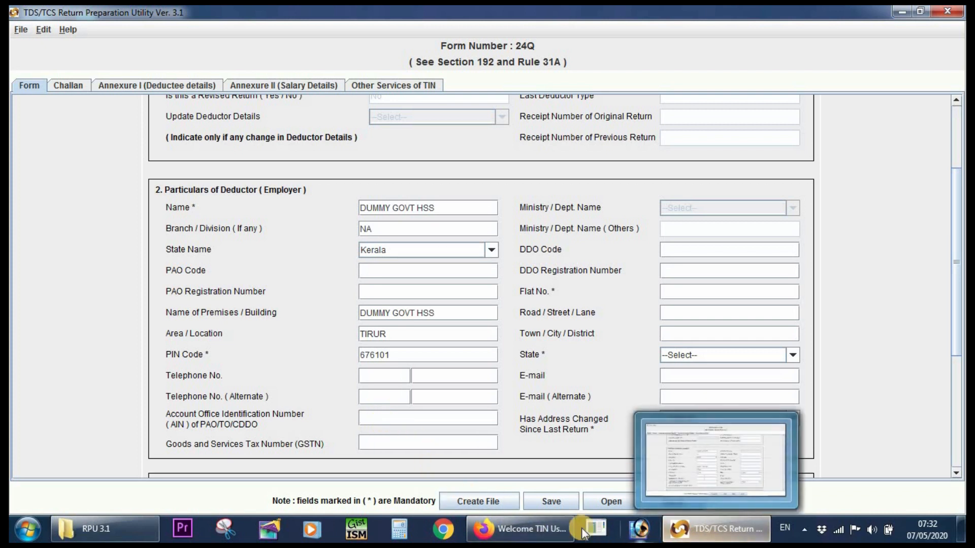
pyautogui.rightClick(370, 421)
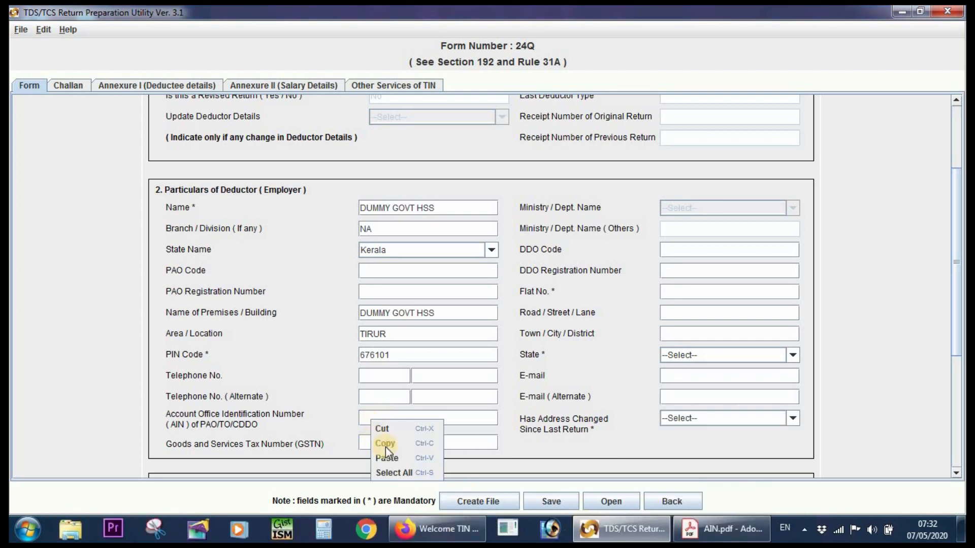
pyautogui.click(392, 458)
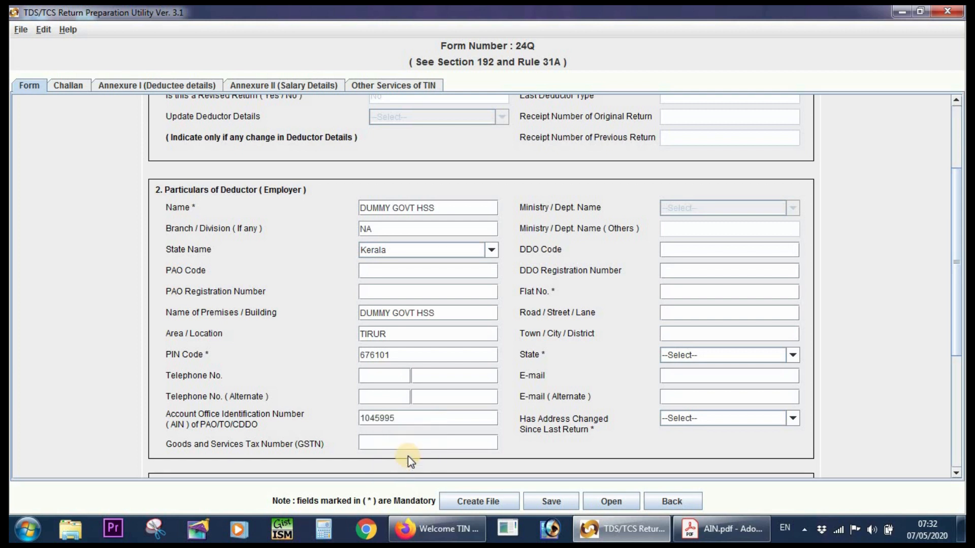
pyautogui.click(385, 449)
# Fill in the deductor's flat number, road or street, and town or district.
pyautogui.click(672, 293)
pyautogui.click(700, 303)
pyautogui.click(697, 319)
pyautogui.write('TIRUR')
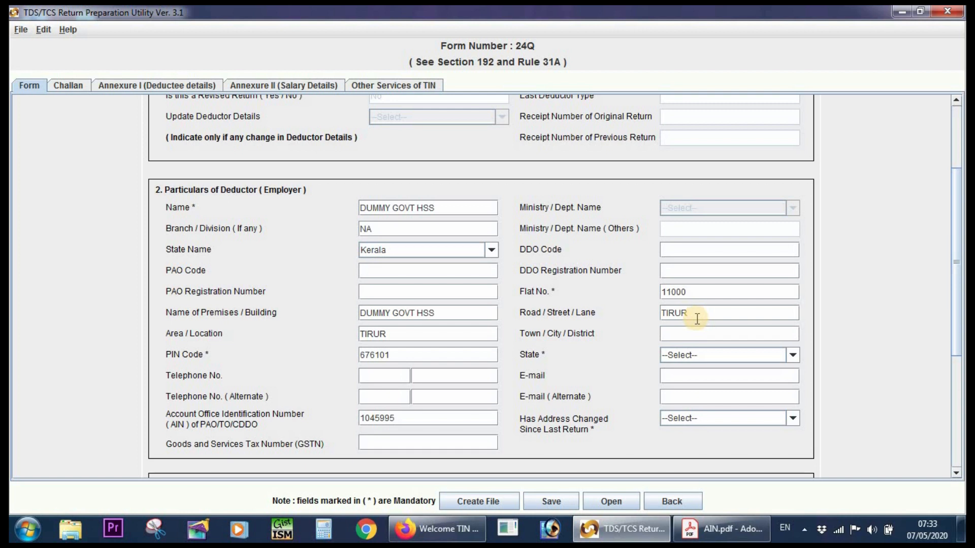
pyautogui.click(685, 335)
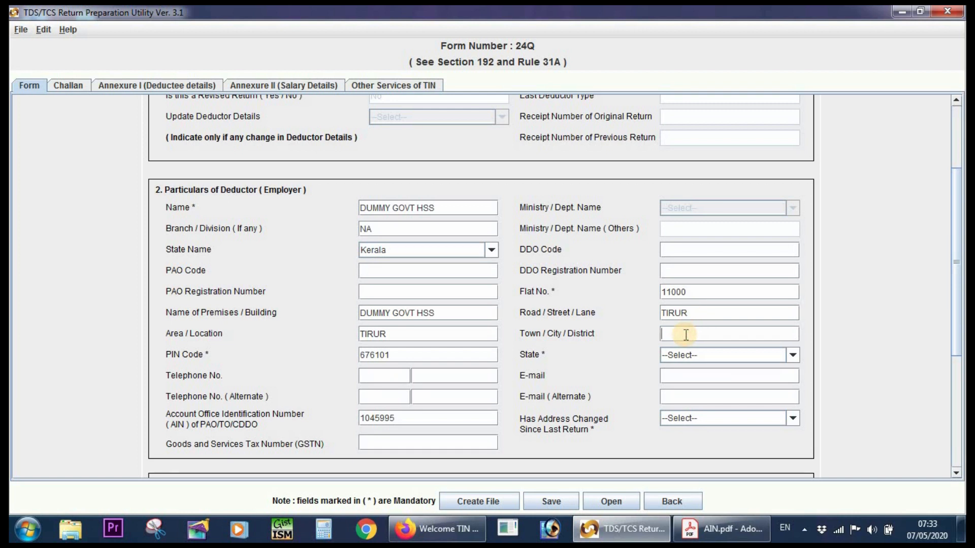
pyautogui.write('MALAPPURAM')
# Set the State in the deductor's address to Kerala and move on to the e-mail field.
pyautogui.click(683, 358)
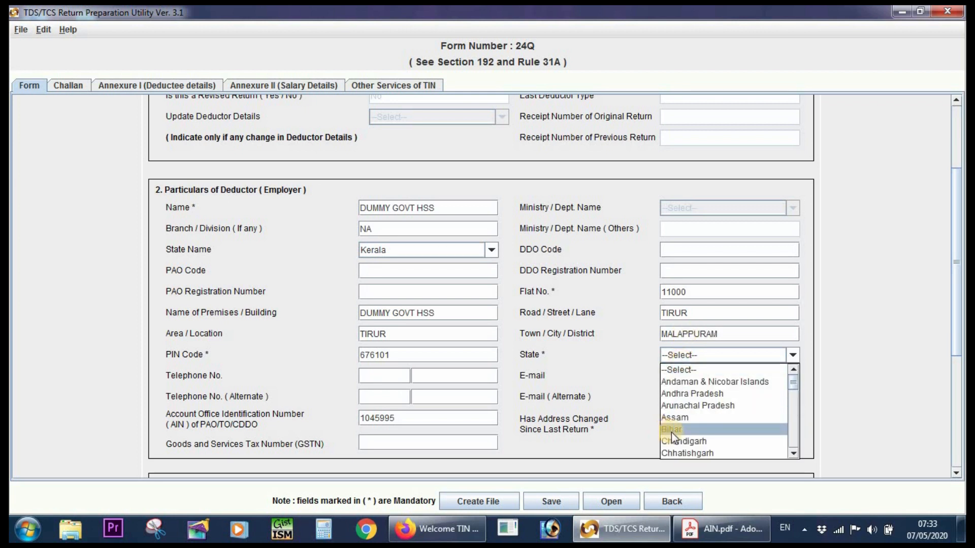
pyautogui.scroll(-2, 688, 437)
pyautogui.scroll(-2, 686, 439)
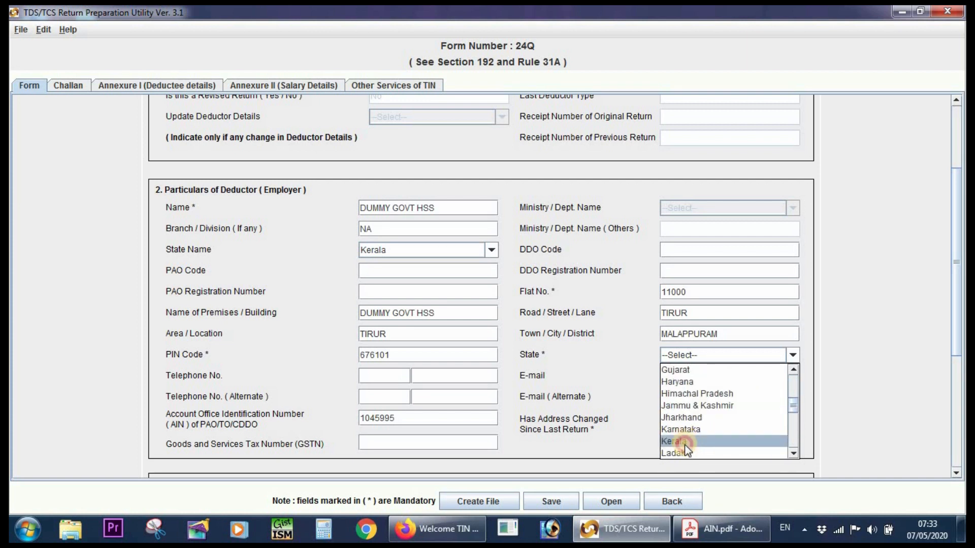
pyautogui.click(685, 441)
pyautogui.click(688, 370)
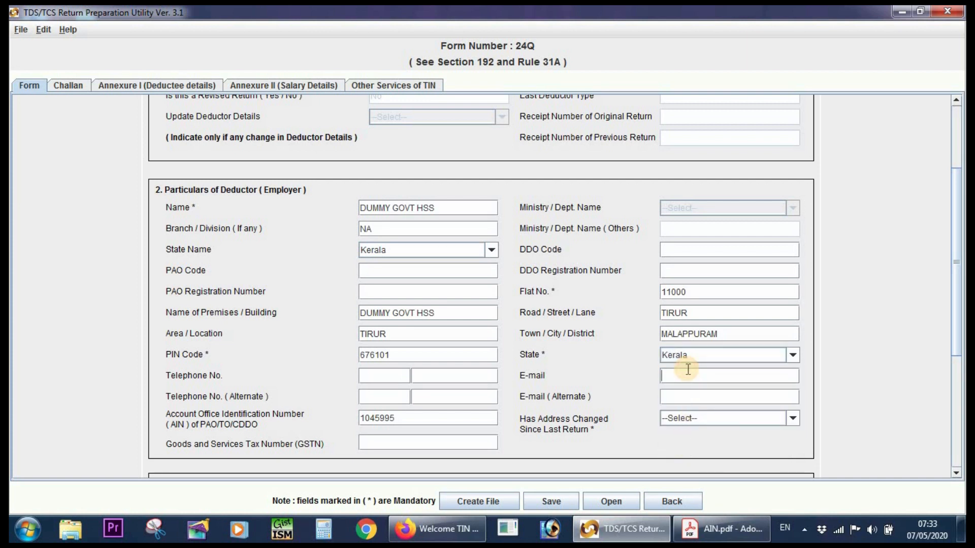
# Enter the deductor's e-mail address and set Has Address Changed Since Last Return to No in the deductor particulars.
pyautogui.click(692, 376)
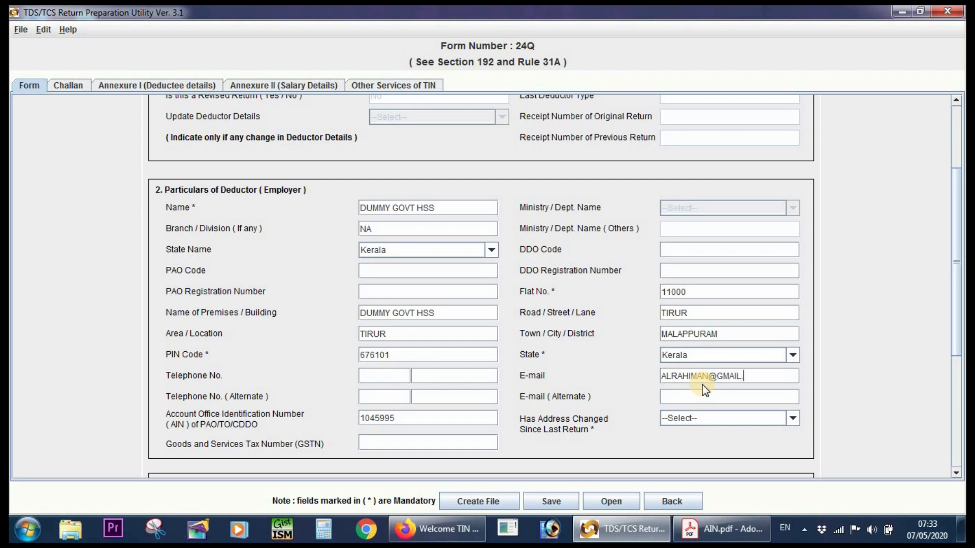
pyautogui.click(698, 420)
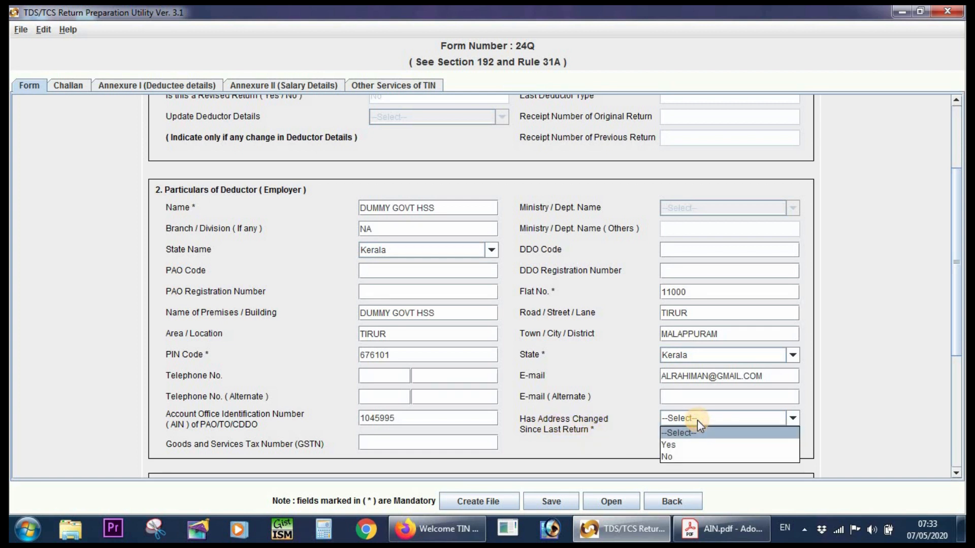
pyautogui.click(692, 455)
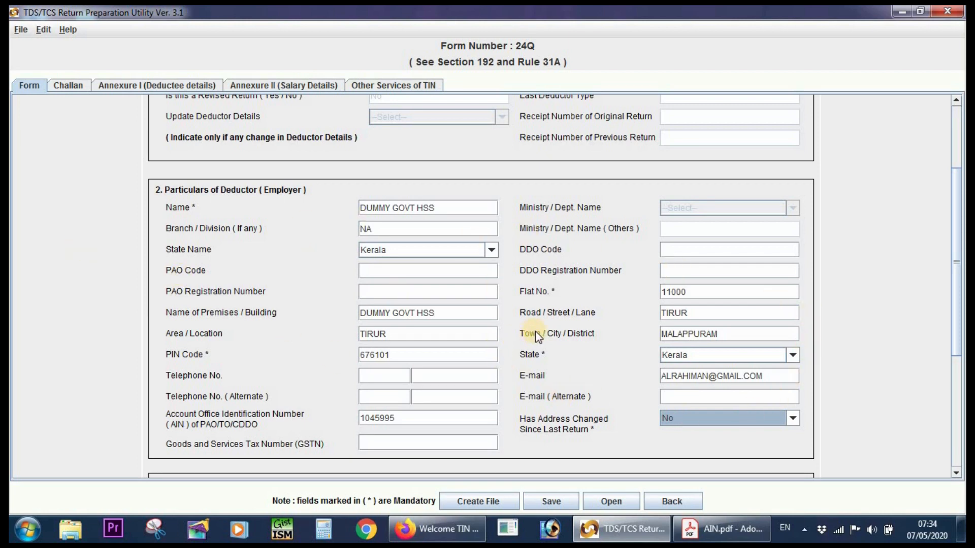
# Fill in the name of the person responsible for deduction of tax and set the designation to PRINCIPAL.
pyautogui.scroll(-5, 537, 331)
pyautogui.scroll(-1, 538, 337)
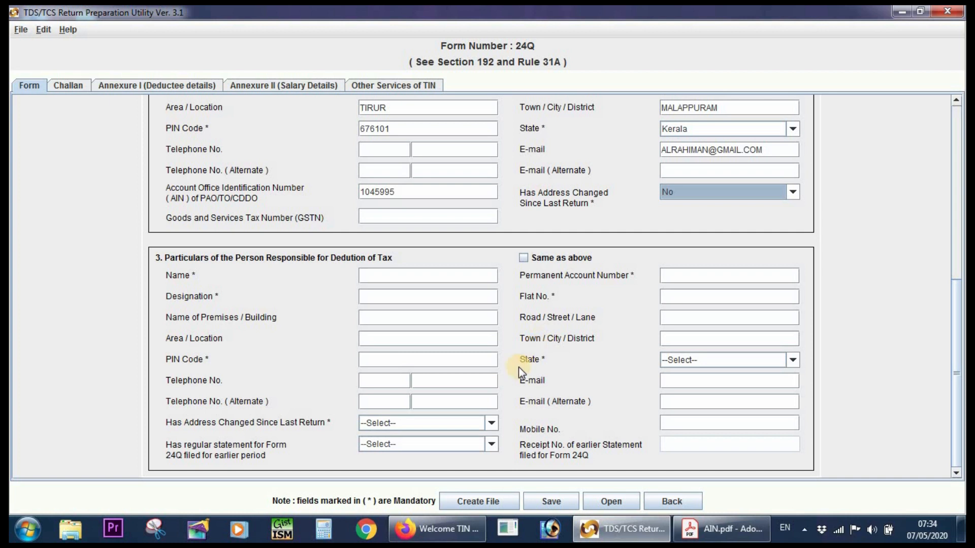
pyautogui.click(387, 284)
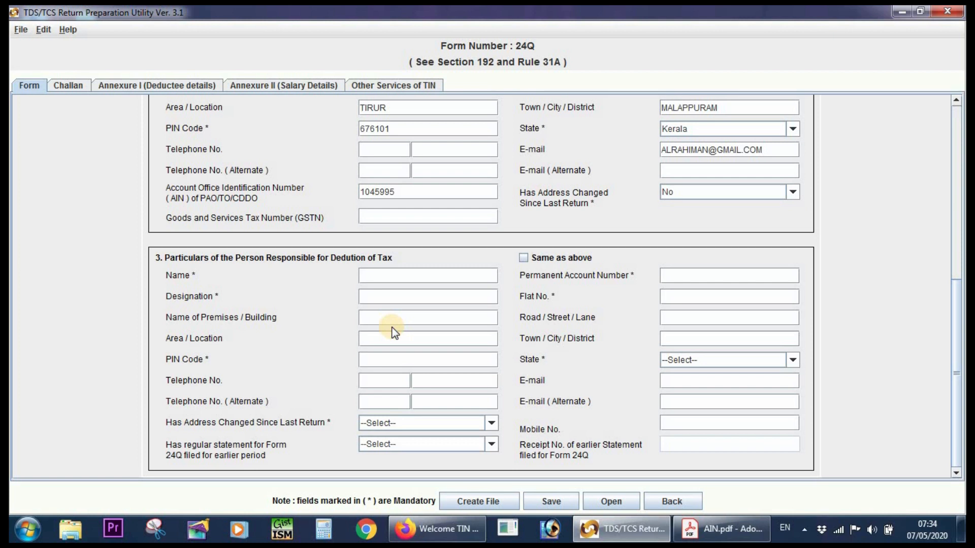
pyautogui.write('PRIN')
pyautogui.write('CY')
pyautogui.write('PRINCI')
pyautogui.write('PA')
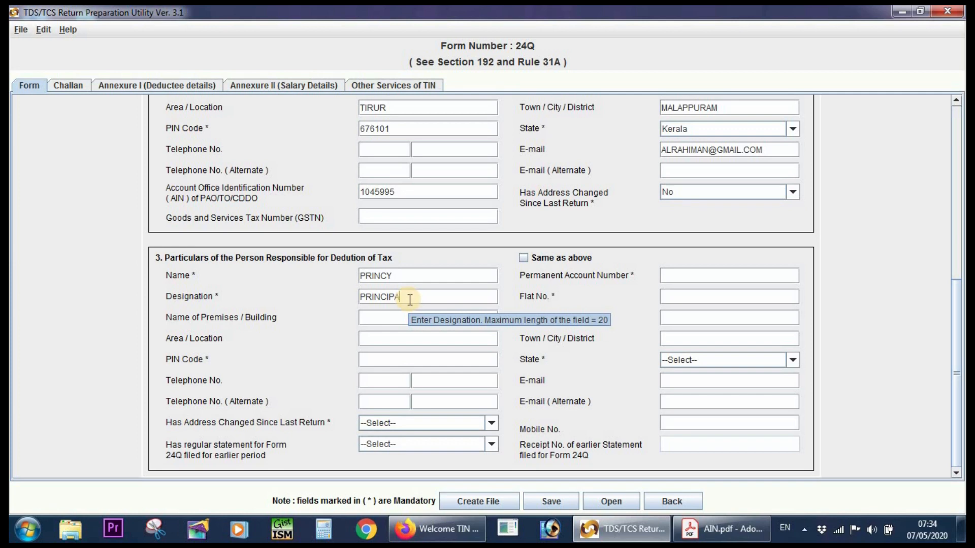
pyautogui.write('L')
# Copy the deductor's premises or building name into the same field of the responsible person's particulars.
pyautogui.click(381, 315)
pyautogui.scroll(3, 382, 334)
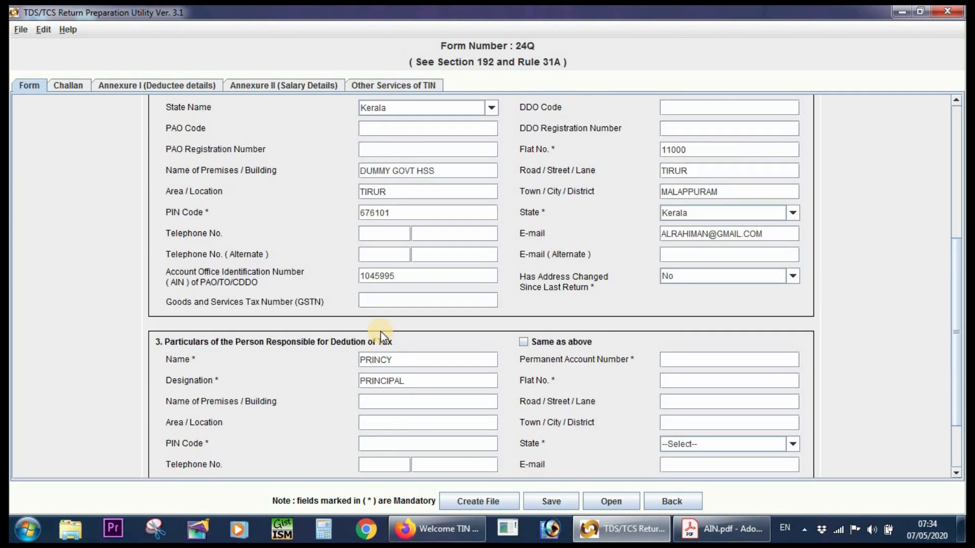
pyautogui.scroll(-1, 382, 335)
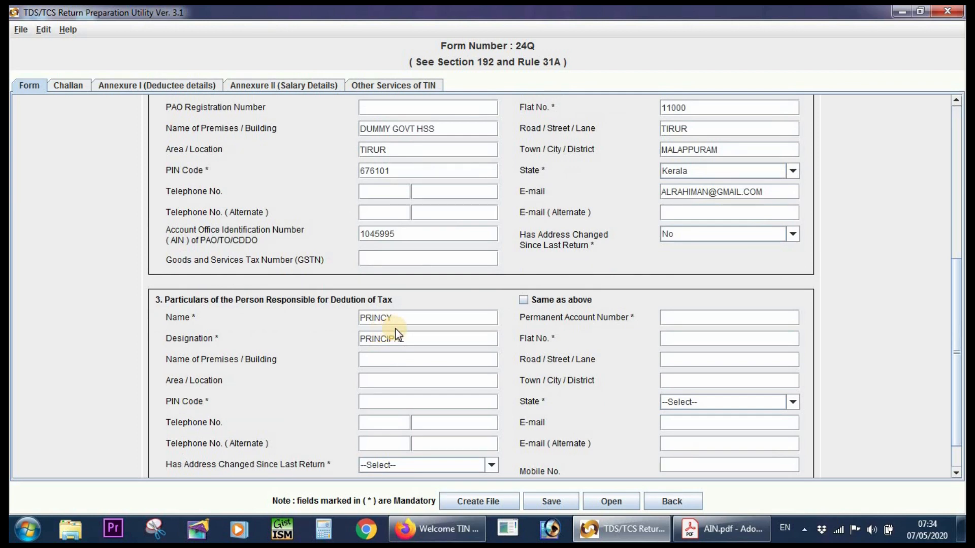
pyautogui.scroll(4, 396, 328)
pyautogui.scroll(-3, 428, 313)
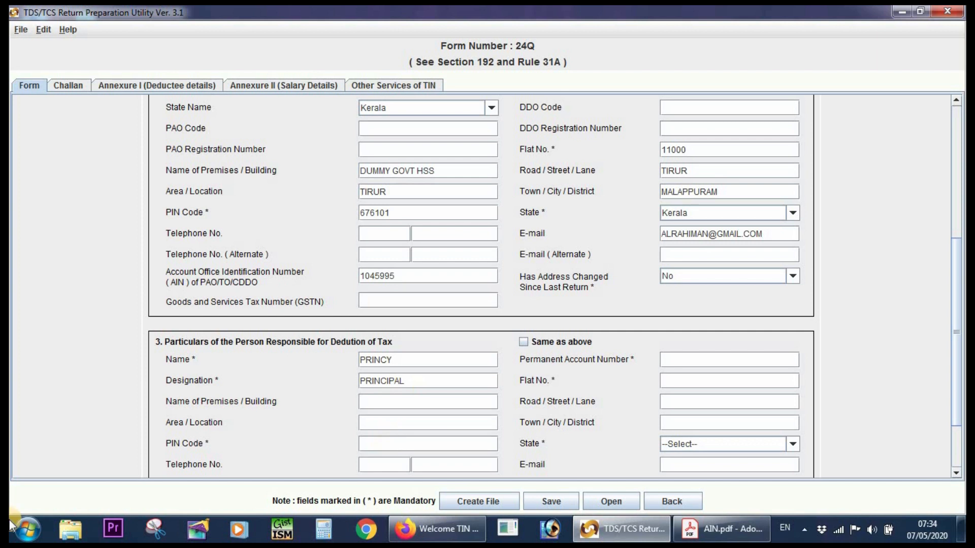
pyautogui.scroll(-1, 403, 388)
pyautogui.moveTo(478, 127); pyautogui.dragTo(332, 112)
pyautogui.rightClick(374, 131)
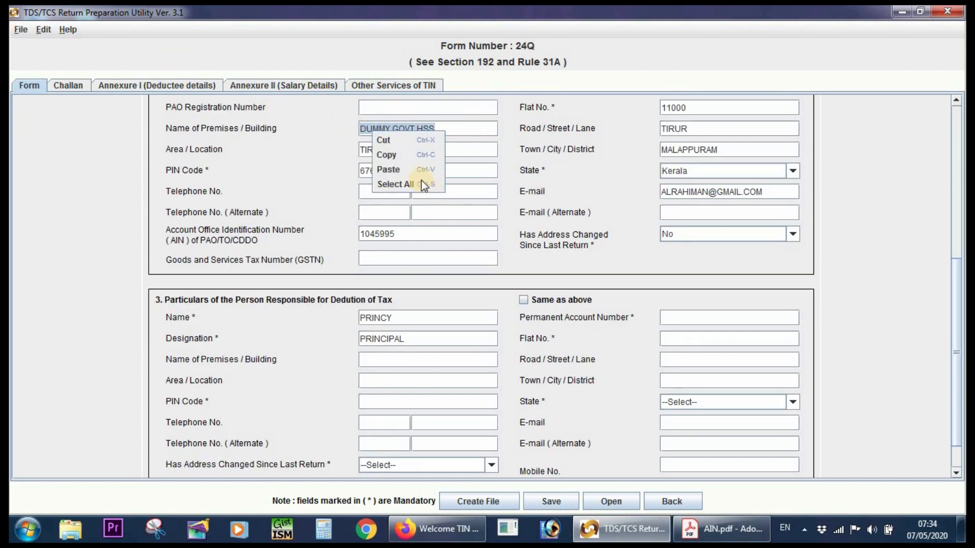
pyautogui.click(412, 157)
pyautogui.scroll(-1, 471, 248)
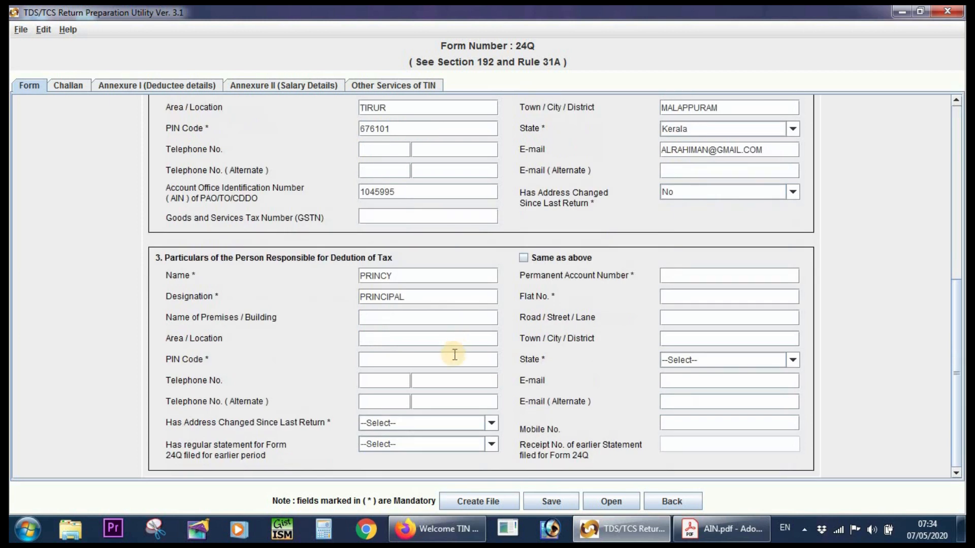
pyautogui.rightClick(416, 318)
pyautogui.click(446, 354)
# Fill in the responsible person's area or location and postal PIN code, leaving the telephone number blank.
pyautogui.click(436, 339)
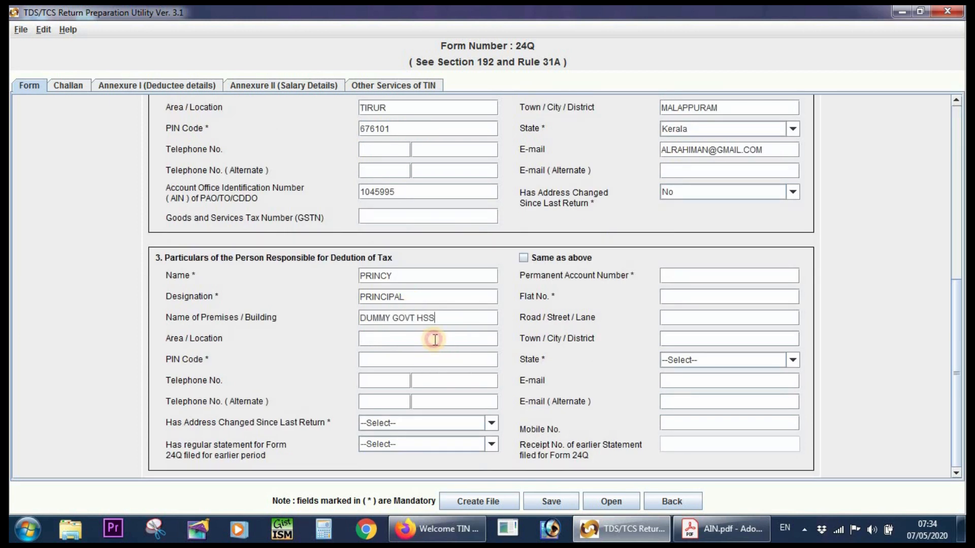
pyautogui.write('TIRUR')
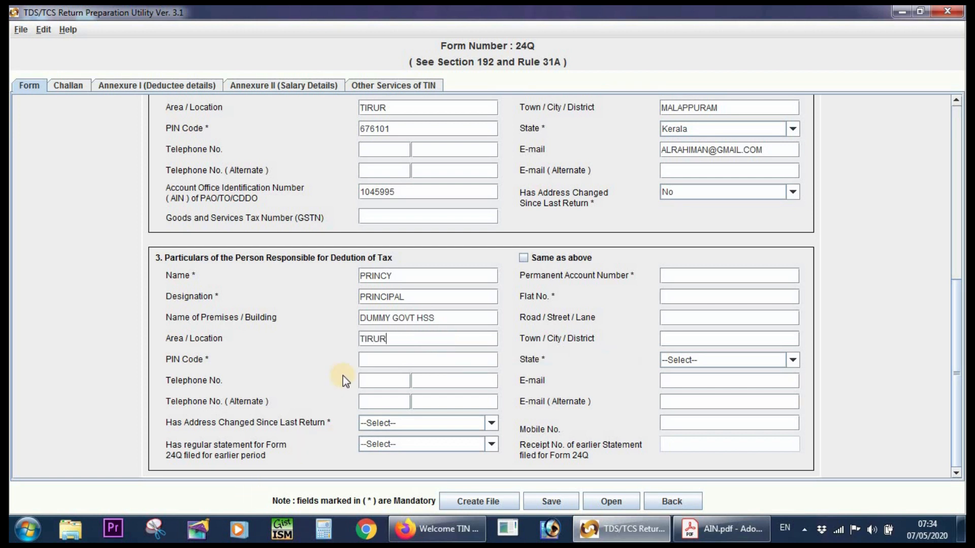
pyautogui.click(382, 359)
pyautogui.write('676101')
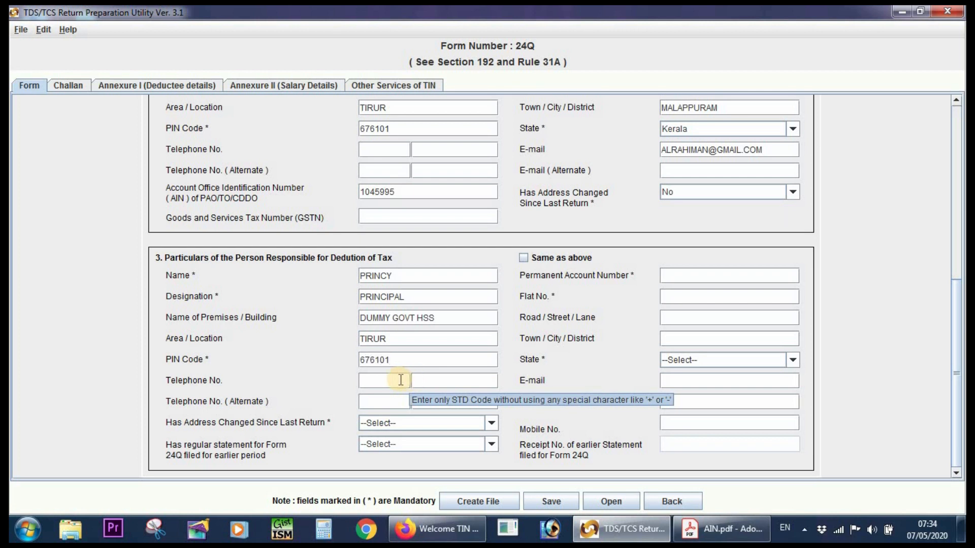
pyautogui.click(382, 381)
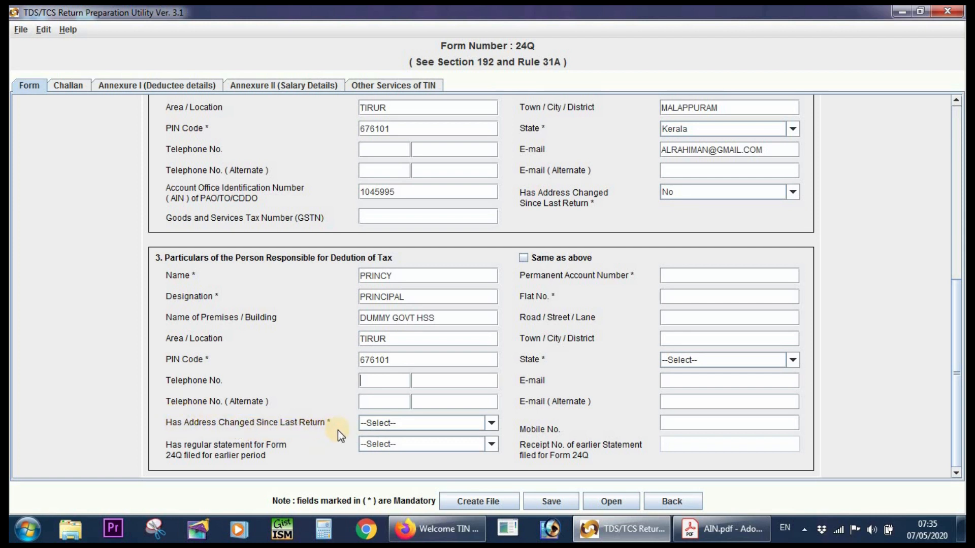
# For the responsible person, set Has Address Changed Since Last Return to No and regular Form 24Q statement filed for earlier period to Yes.
pyautogui.click(396, 422)
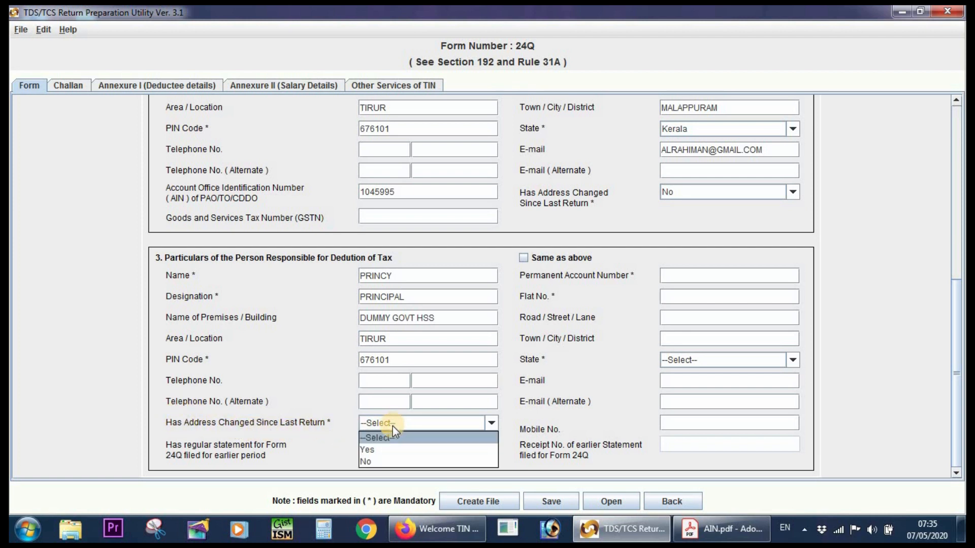
pyautogui.click(389, 461)
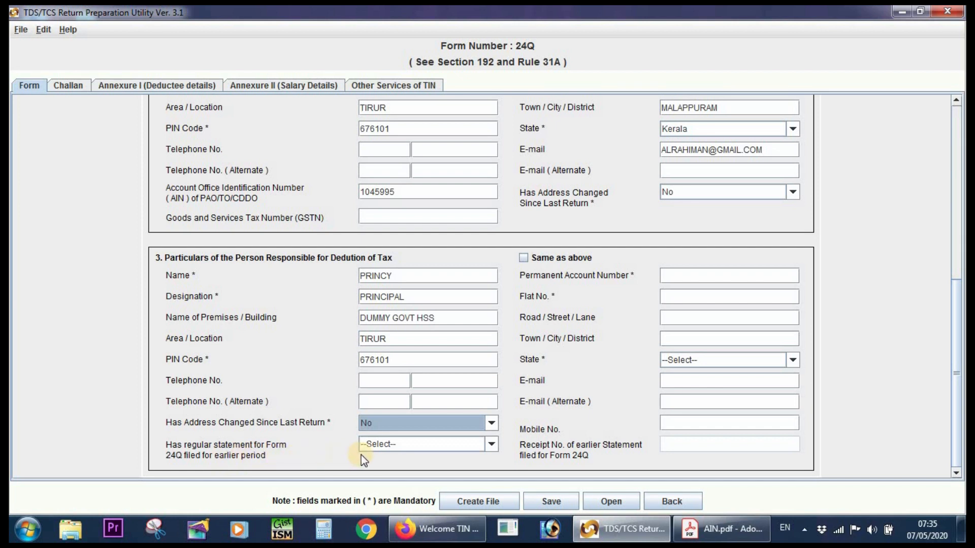
pyautogui.click(413, 446)
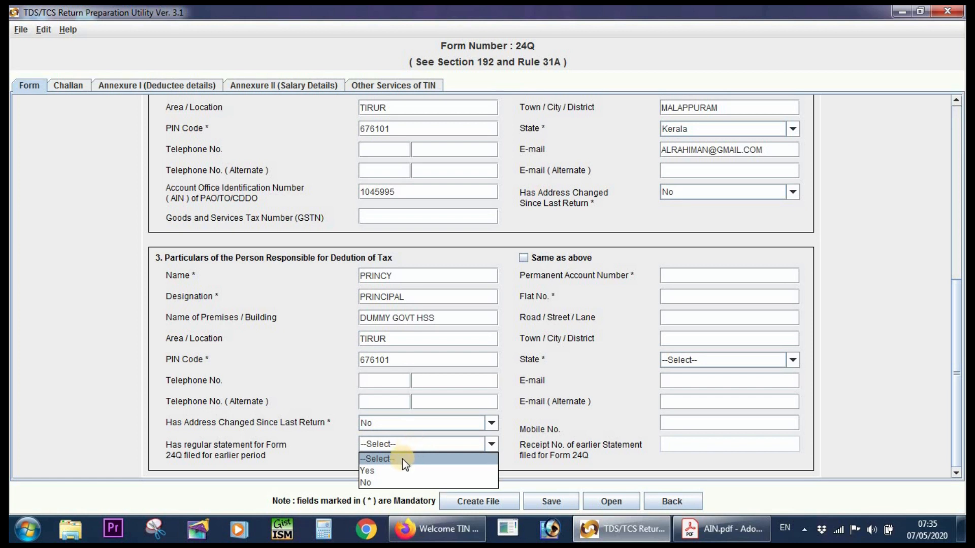
pyautogui.click(399, 472)
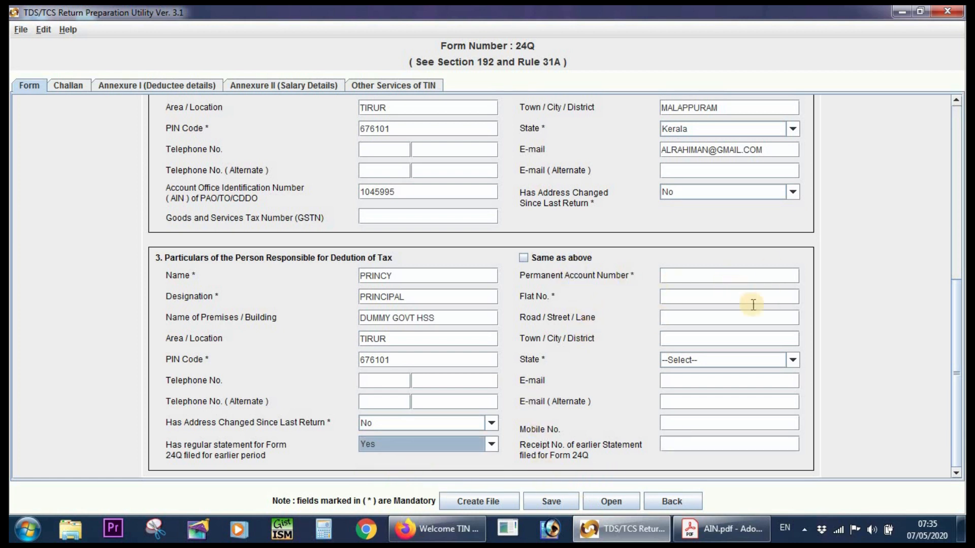
# Apply Same as above to reuse the deductor's address for the responsible person and enter their Permanent Account Number.
pyautogui.click(525, 260)
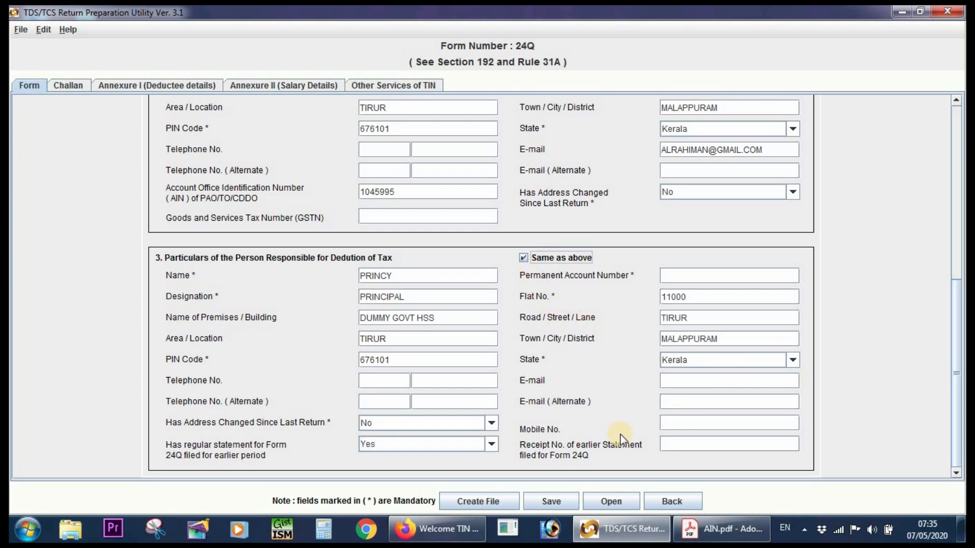
pyautogui.click(669, 276)
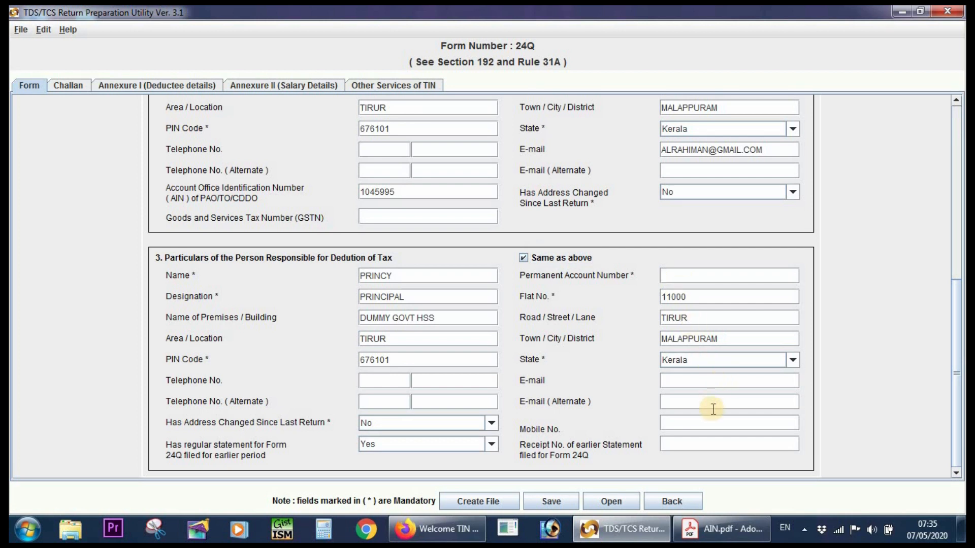
pyautogui.write('ABCD')
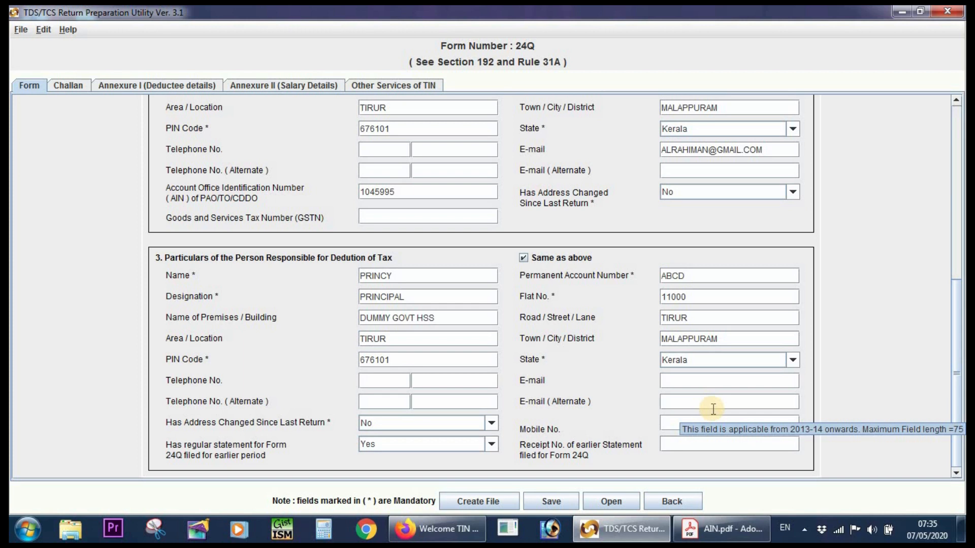
pyautogui.write('E1234A')
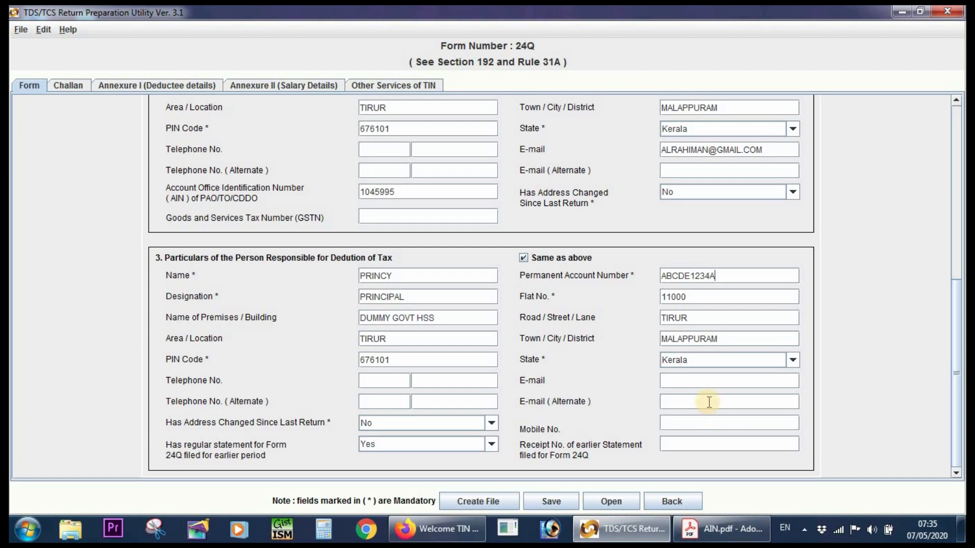
# Enter the responsible person's mobile number and the receipt number of the earlier Form 24Q statement, leaving both e-mail fields blank.
pyautogui.click(686, 385)
pyautogui.click(688, 403)
pyautogui.click(688, 427)
pyautogui.write('959595')
pyautogui.write('9595')
pyautogui.write('11111111')
pyautogui.write('1111111')
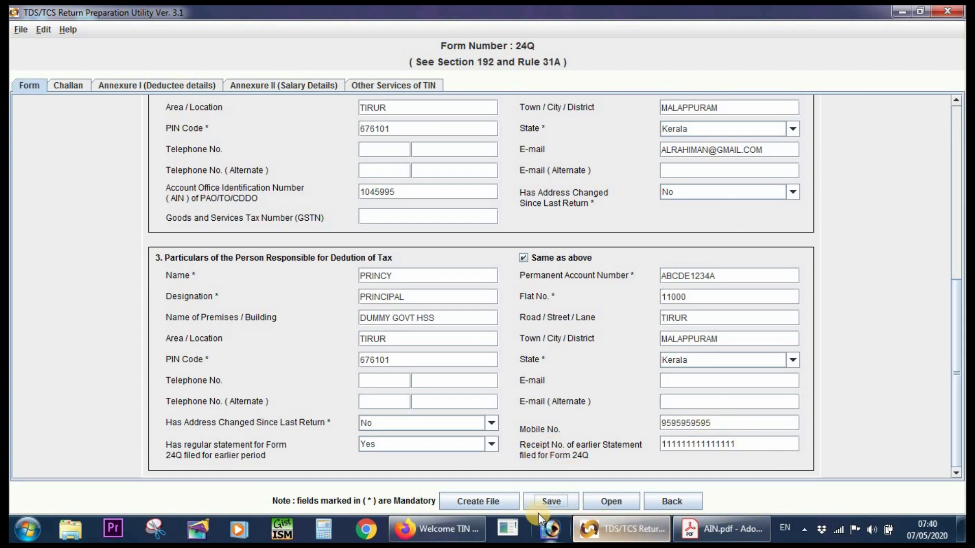
# Start saving the statement and choose the TDS 4Q 19-20 folder on the Desktop as the location.
pyautogui.click(550, 502)
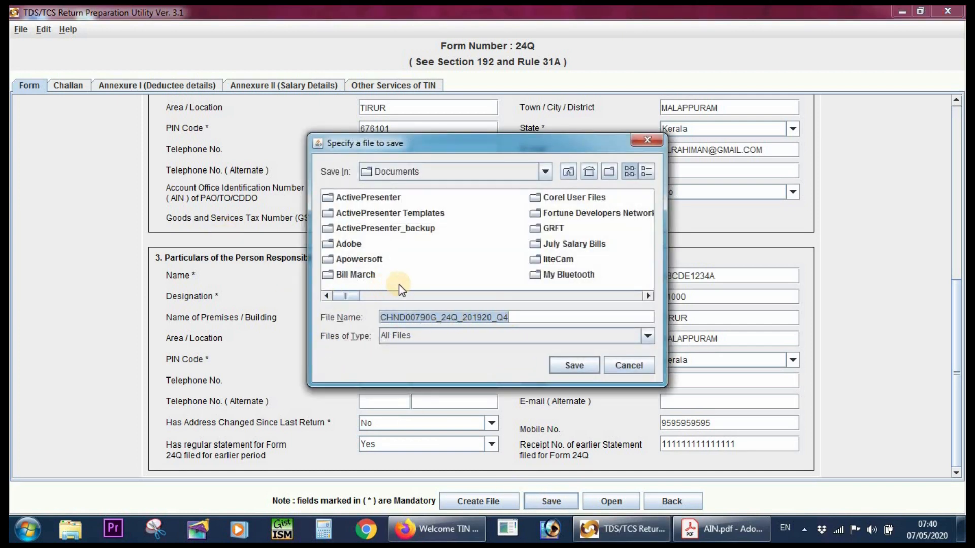
pyautogui.click(546, 174)
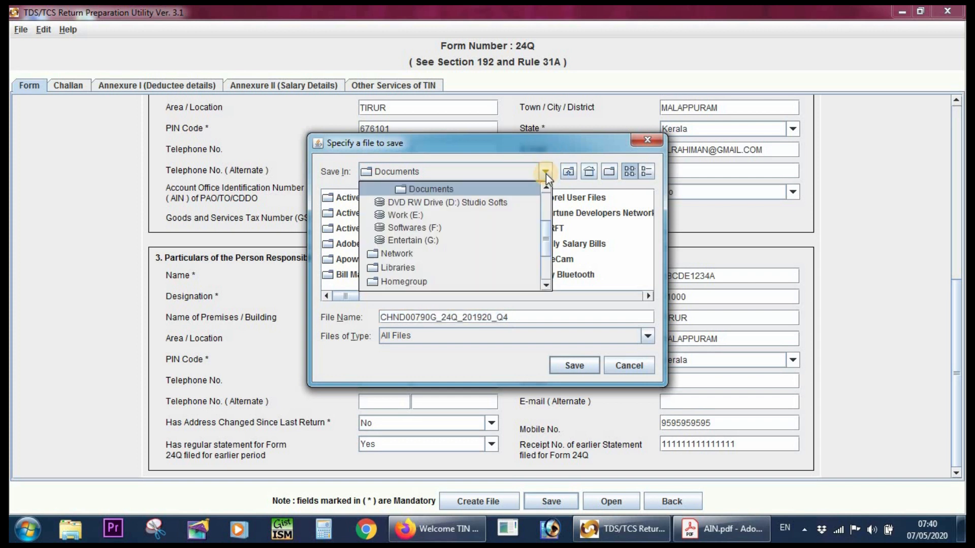
pyautogui.scroll(2, 452, 203)
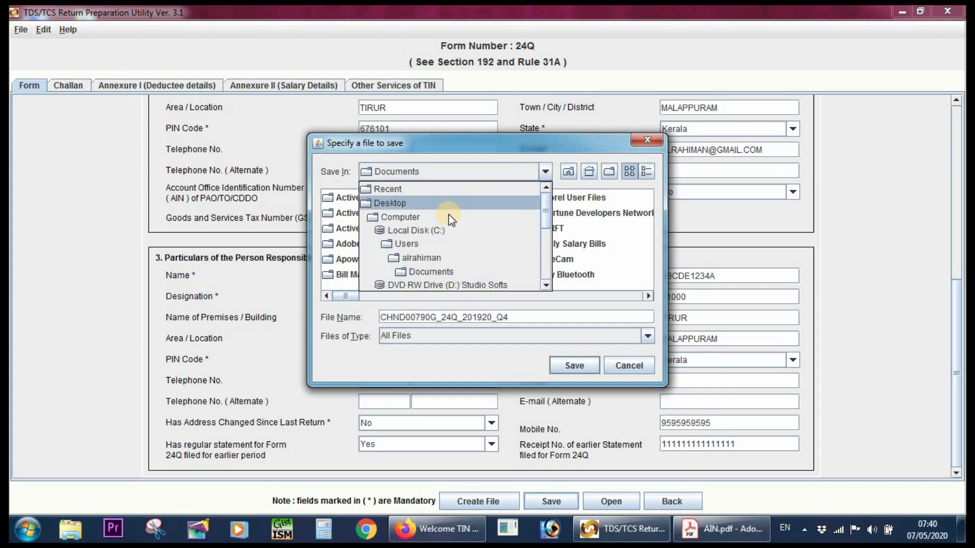
pyautogui.click(419, 207)
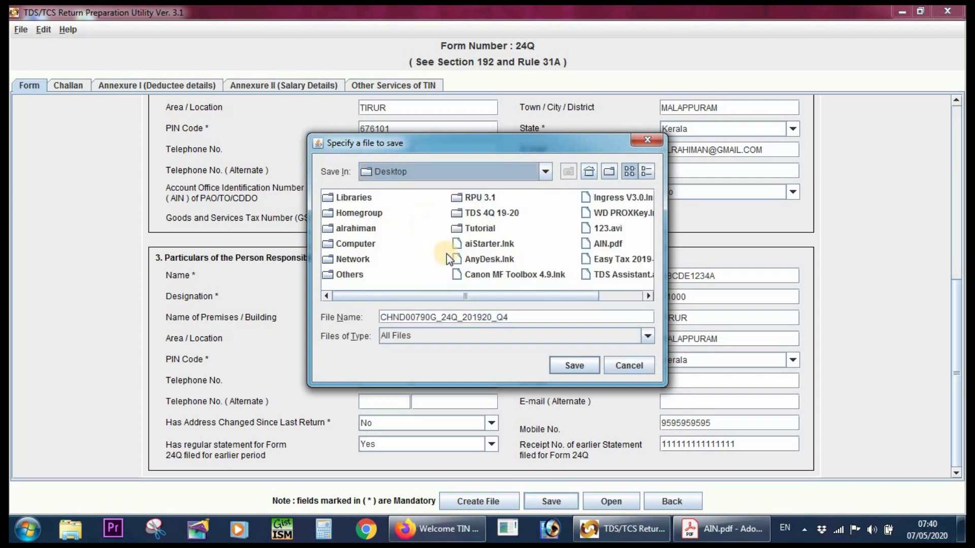
pyautogui.click(473, 213)
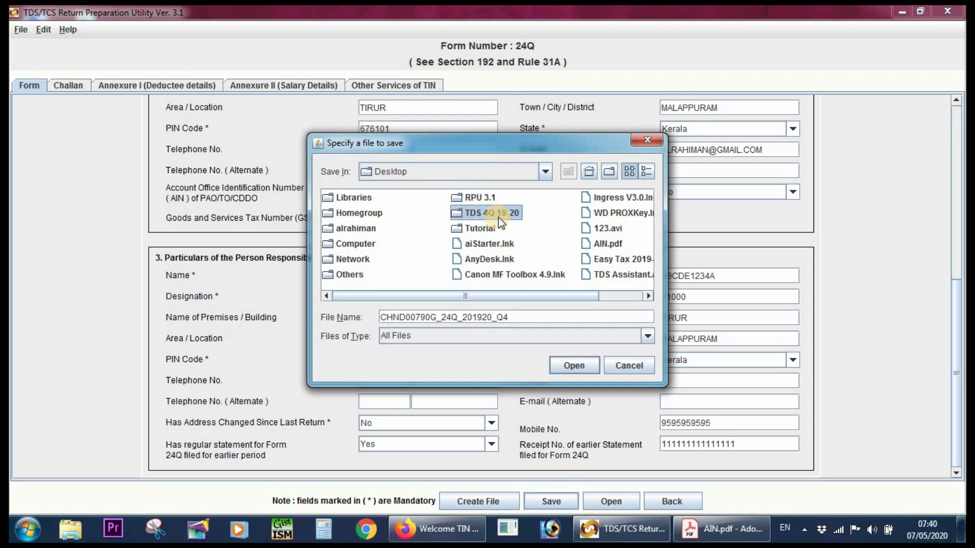
pyautogui.click(498, 217)
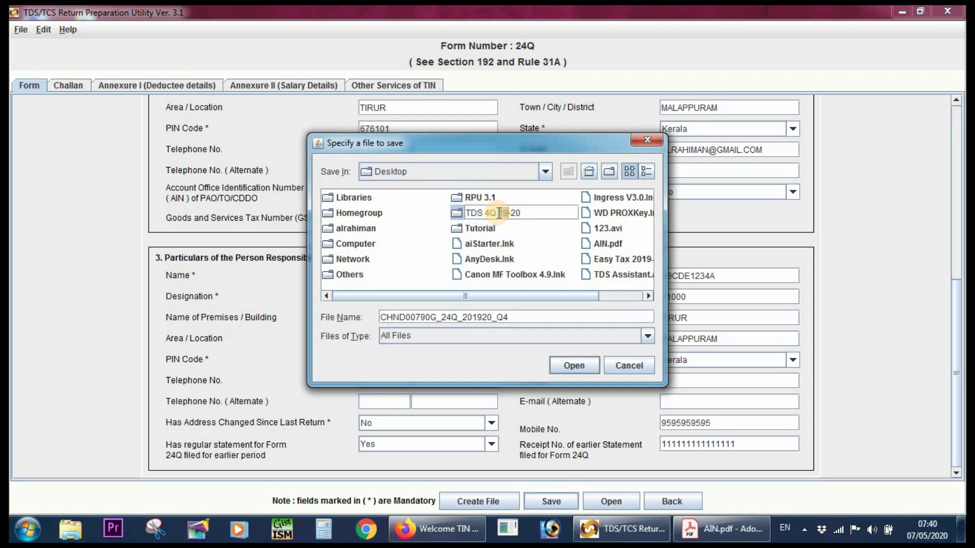
pyautogui.click(540, 245)
pyautogui.click(509, 214)
pyautogui.click(509, 216)
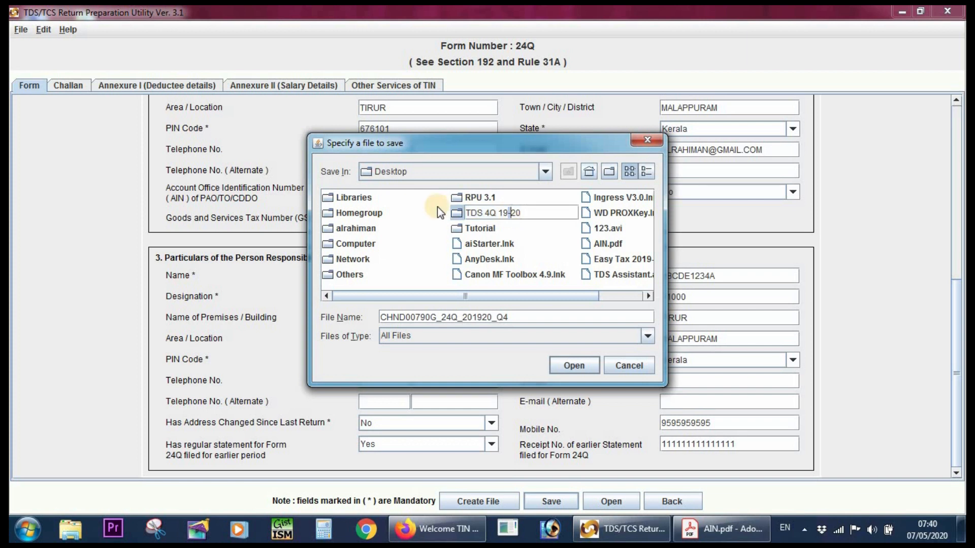
pyautogui.click(457, 213)
pyautogui.doubleClick(457, 212)
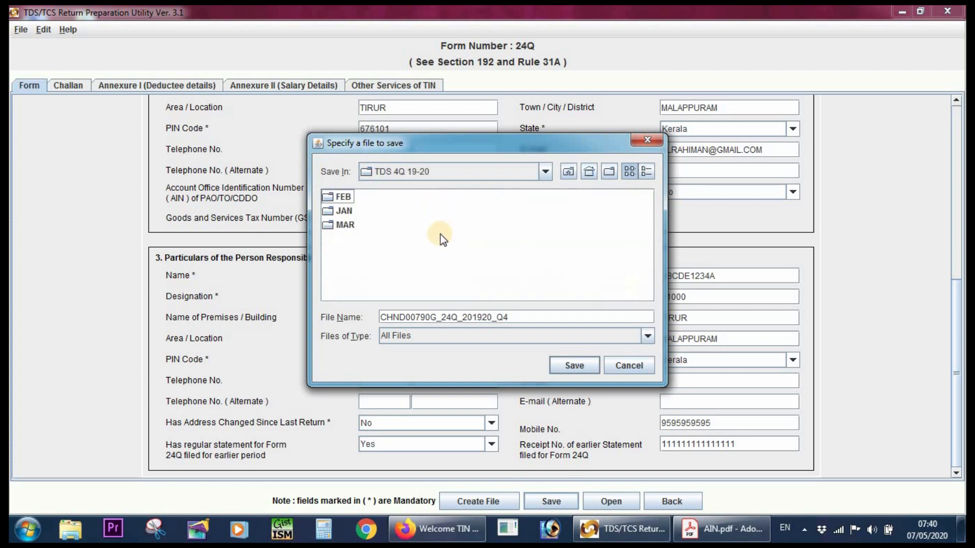
# Create a subfolder named tds and save the statement in it under the proposed file name.
pyautogui.click(612, 175)
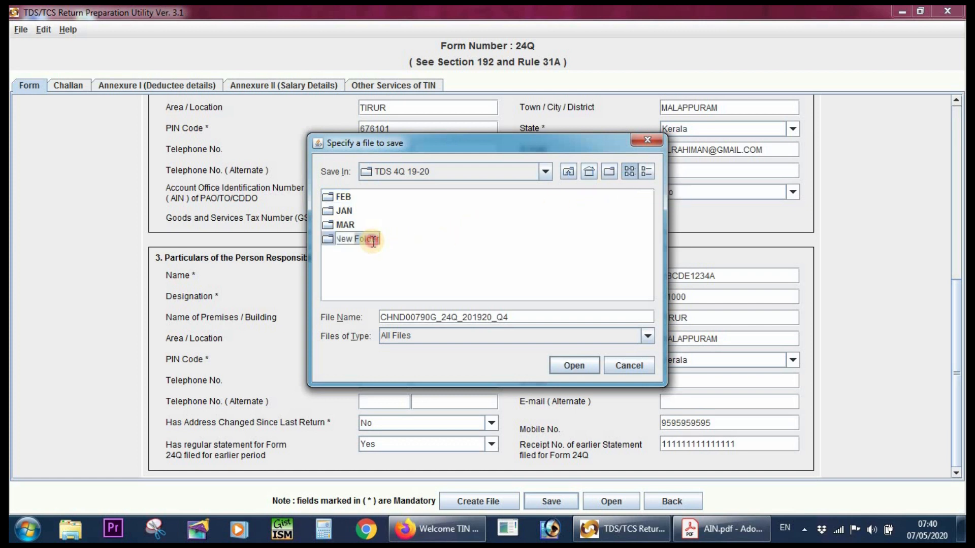
pyautogui.write('tds')
pyautogui.click(377, 236)
pyautogui.doubleClick(330, 239)
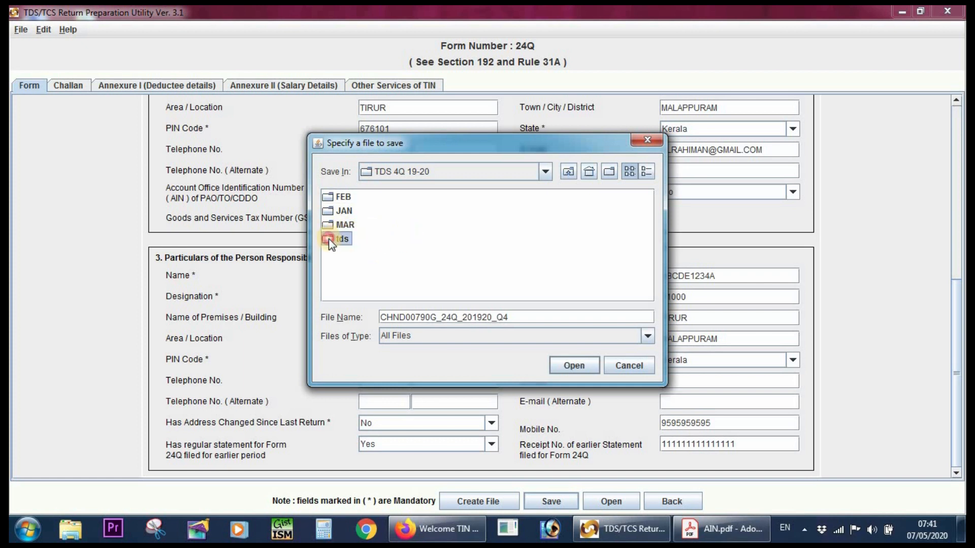
pyautogui.click(573, 364)
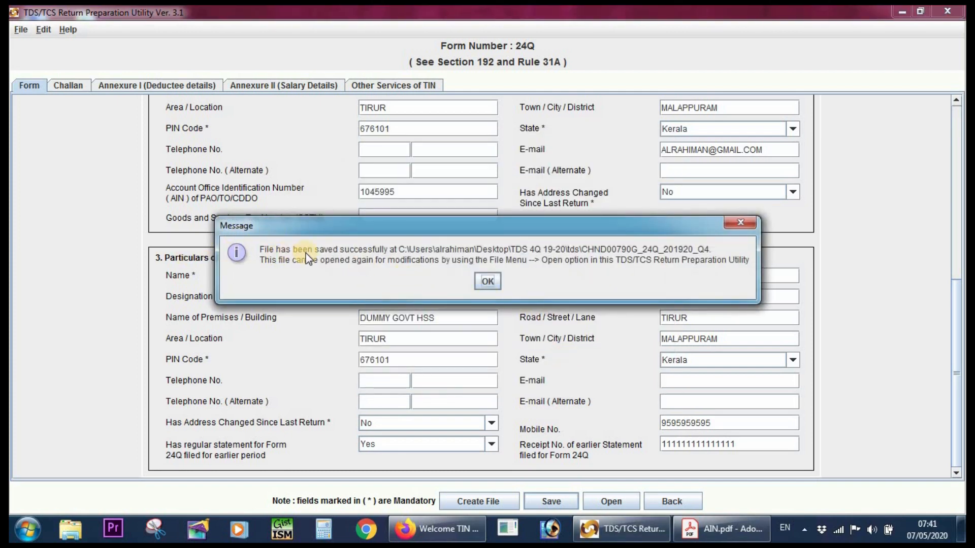
# Dismiss the save message and open the Challan sheet of Form 24Q.
pyautogui.click(488, 282)
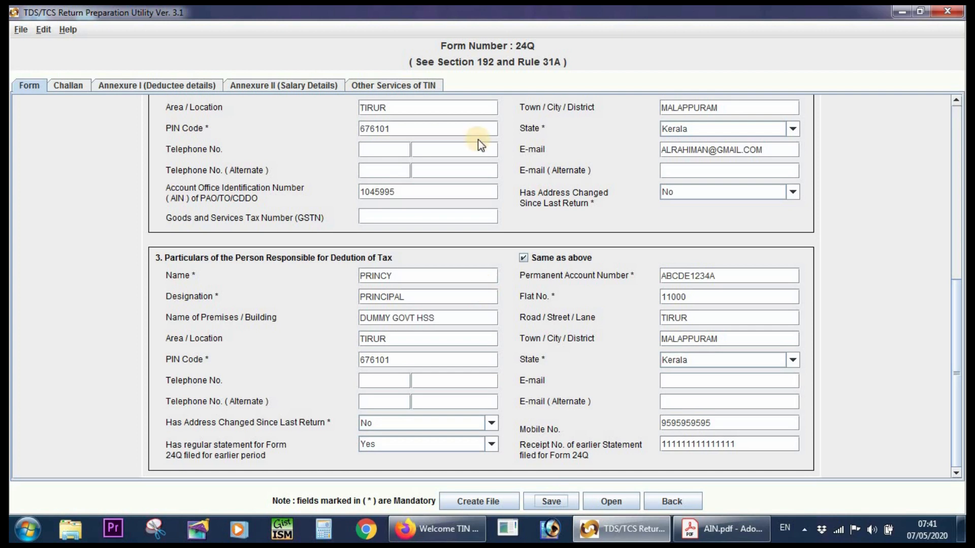
pyautogui.scroll(10, 541, 412)
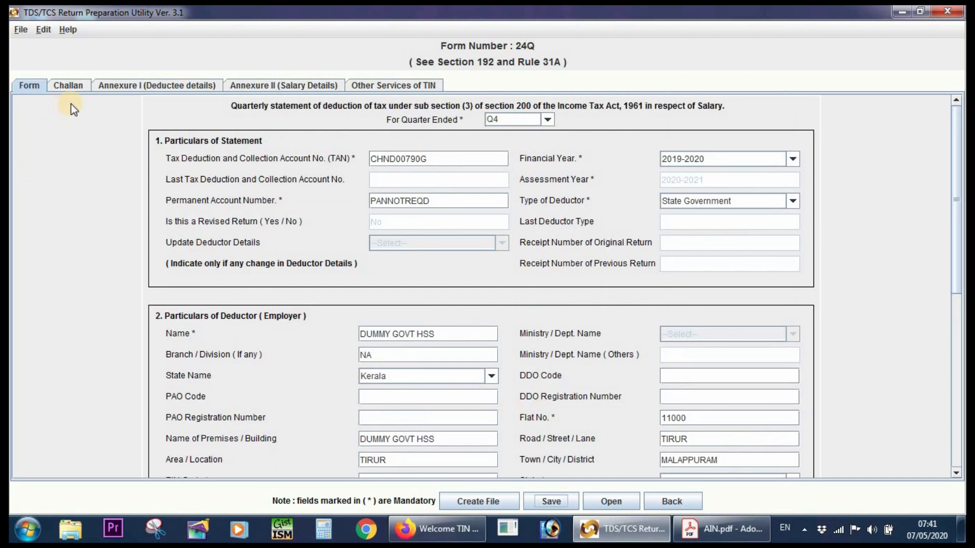
pyautogui.click(76, 86)
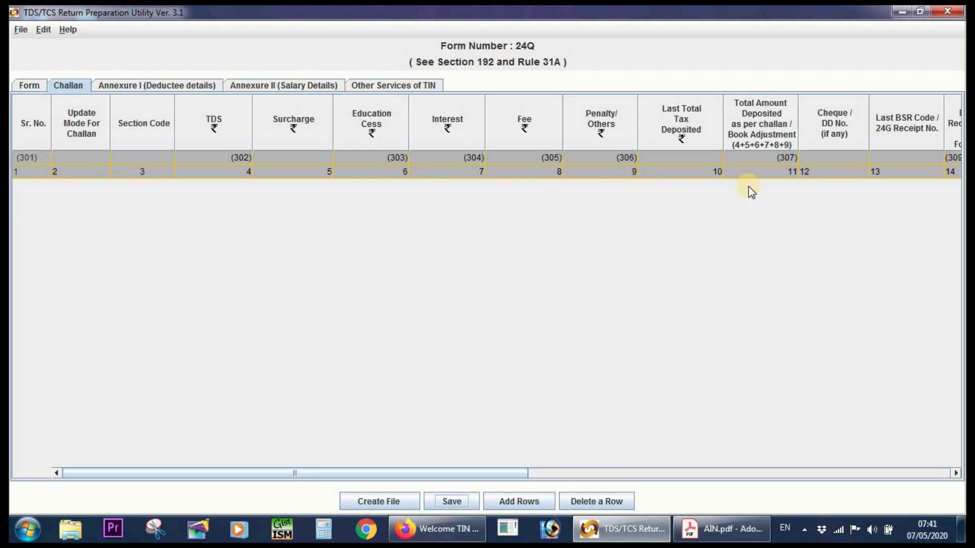
# Switch to Firefox and close the second TIN page, keeping the page with the Book Identification Number details open.
pyautogui.click(459, 533)
pyautogui.click(62, 17)
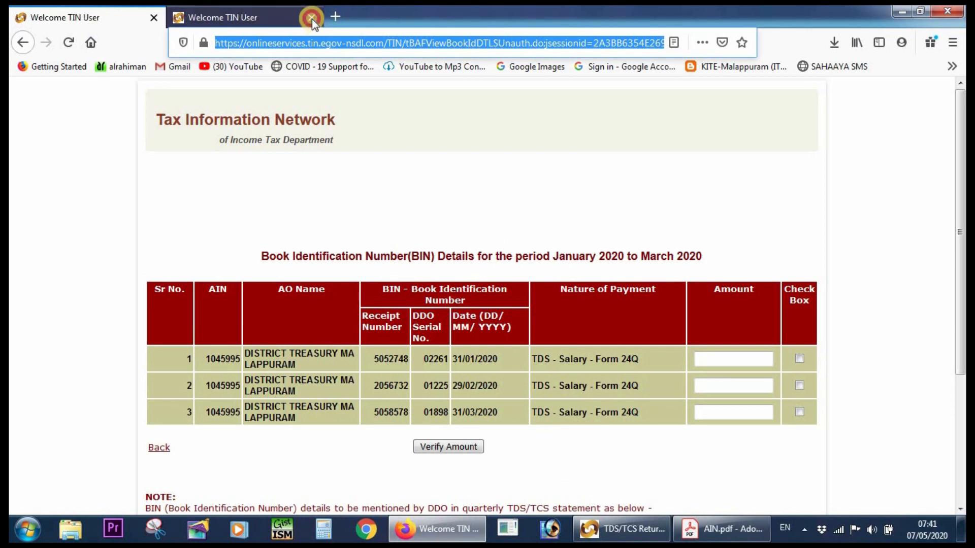
pyautogui.click(311, 18)
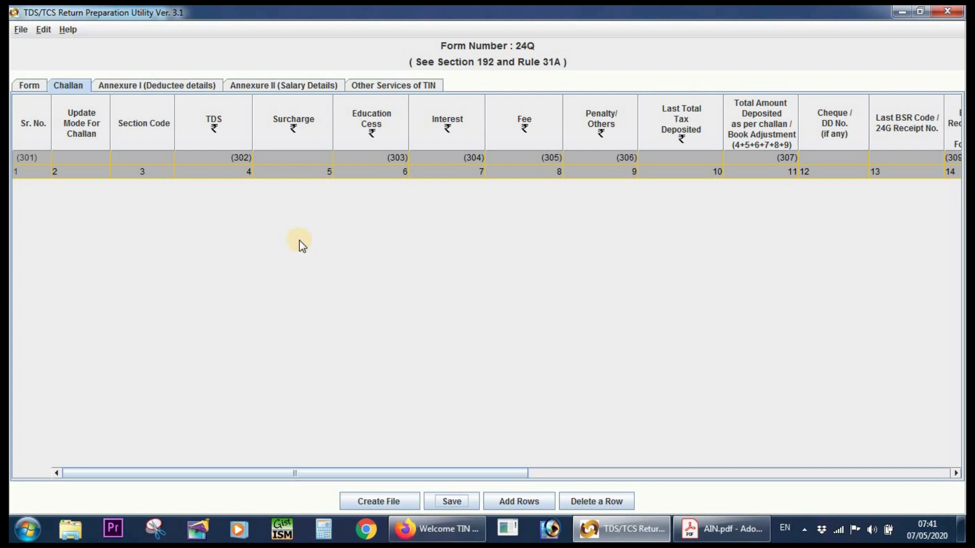
# Return to the TDS/TCS Return Preparation Utility and add 3 rows to the Challan sheet.
pyautogui.click(537, 502)
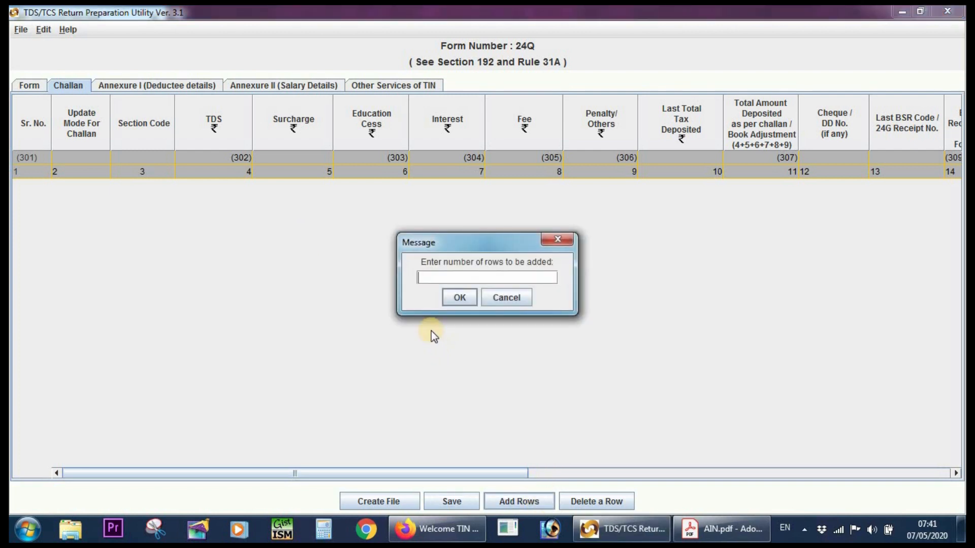
pyautogui.click(430, 281)
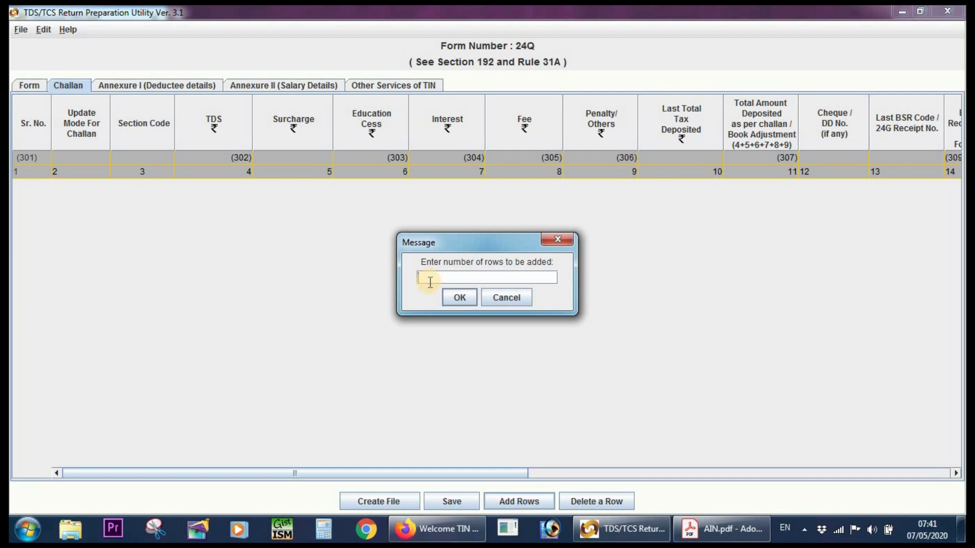
pyautogui.write('3')
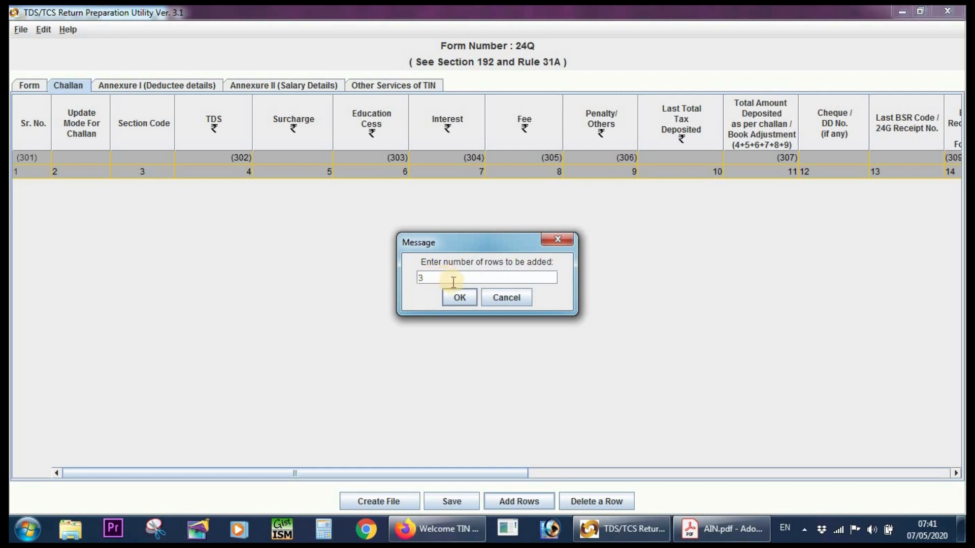
pyautogui.click(459, 298)
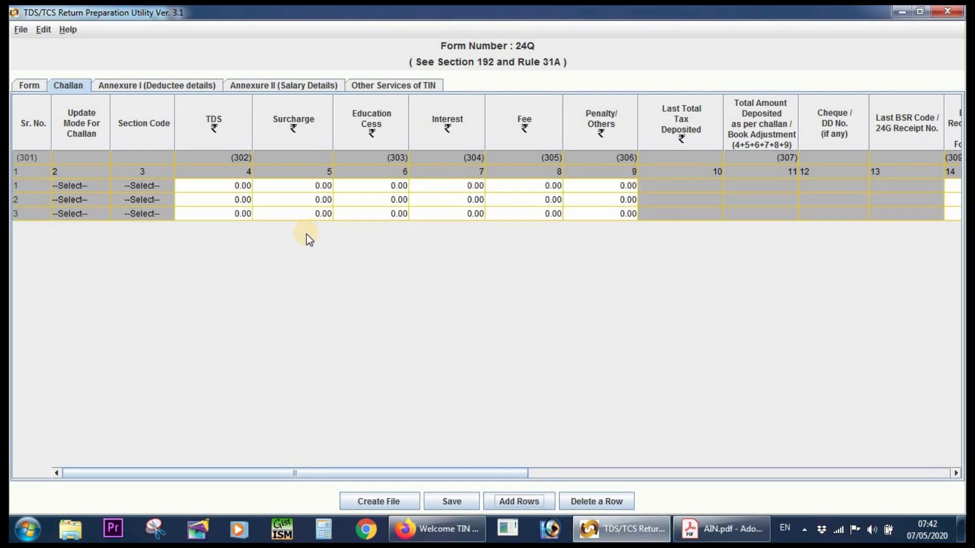
# Set the TDS amount of challan row 1 to 65100, leaving surcharge, education cess, interest, fee and penalty at 0.00.
pyautogui.moveTo(431, 474); pyautogui.dragTo(11, 306)
pyautogui.click(230, 183)
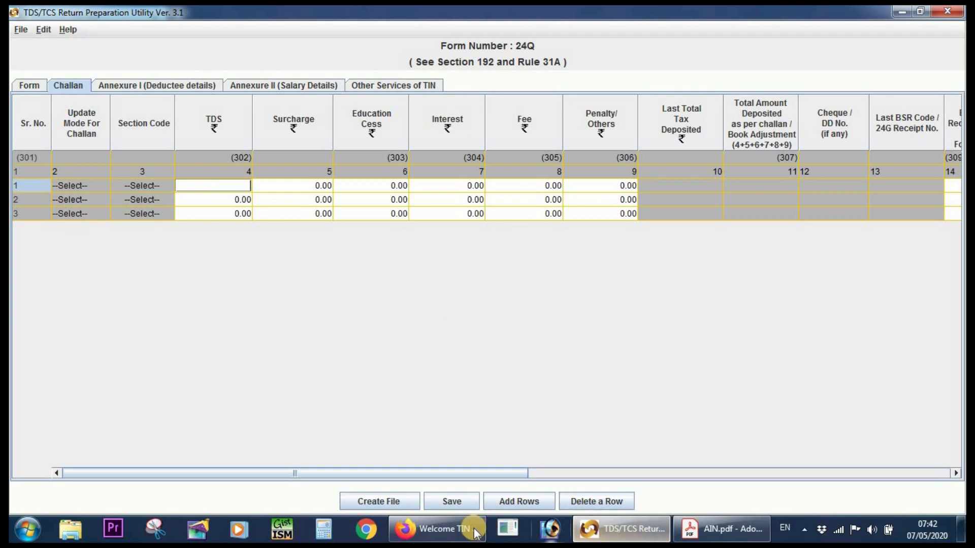
pyautogui.click(457, 519)
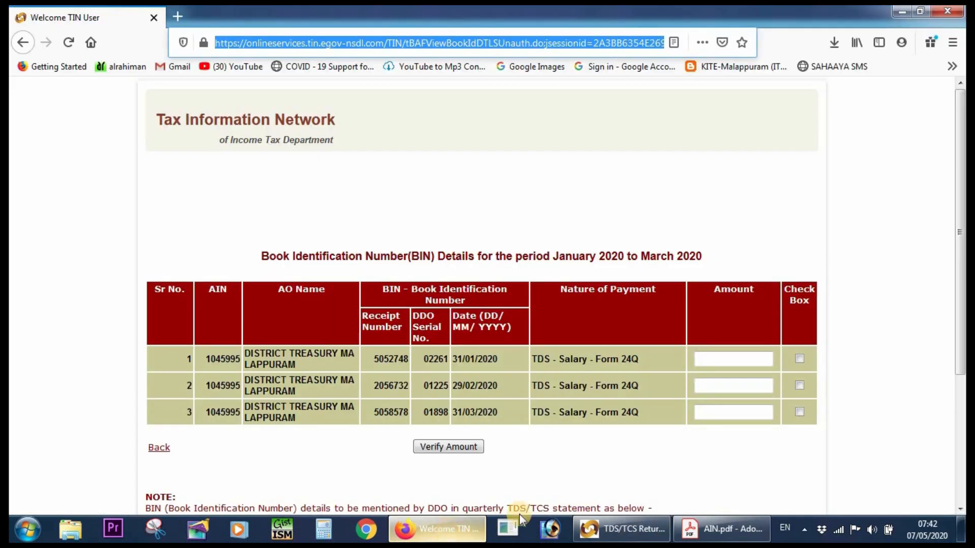
pyautogui.click(708, 359)
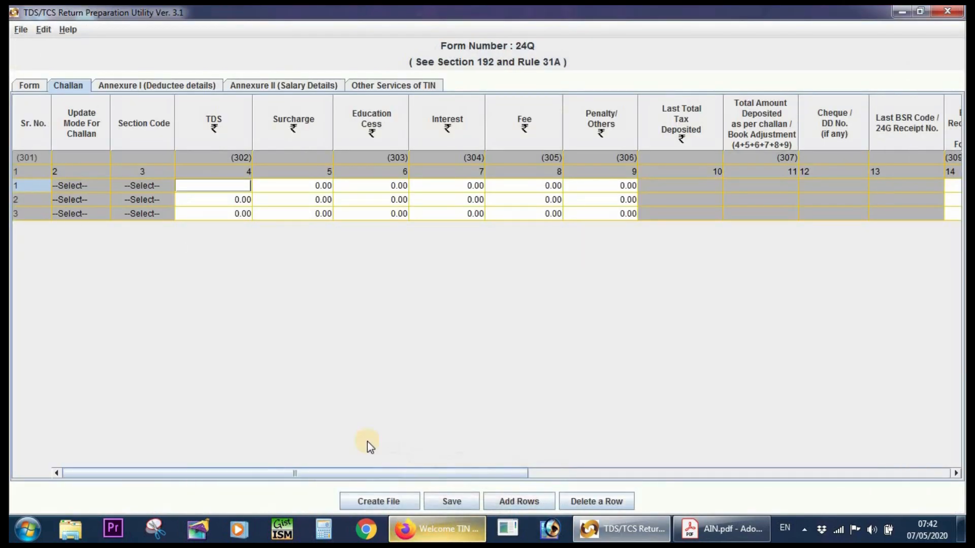
pyautogui.write('65100')
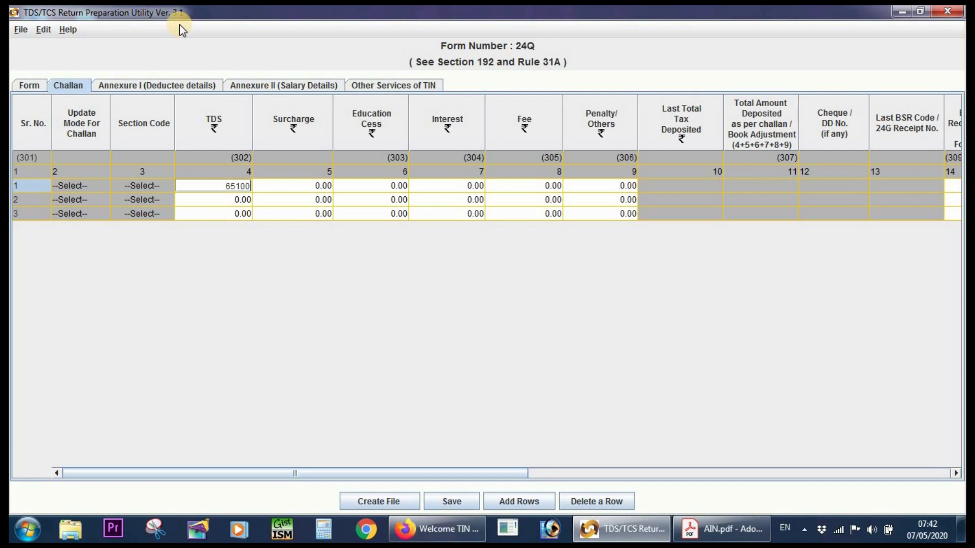
pyautogui.press('Tab')
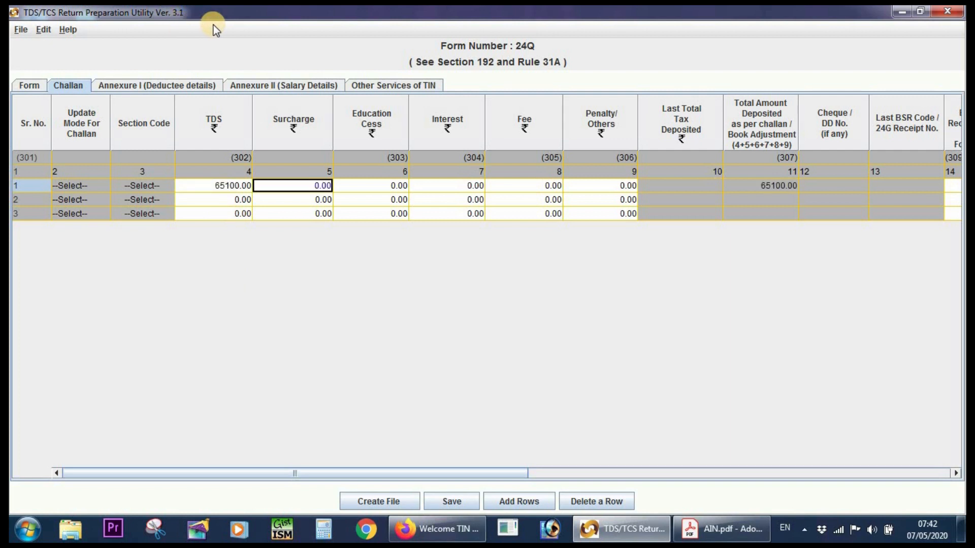
pyautogui.press('Tab')
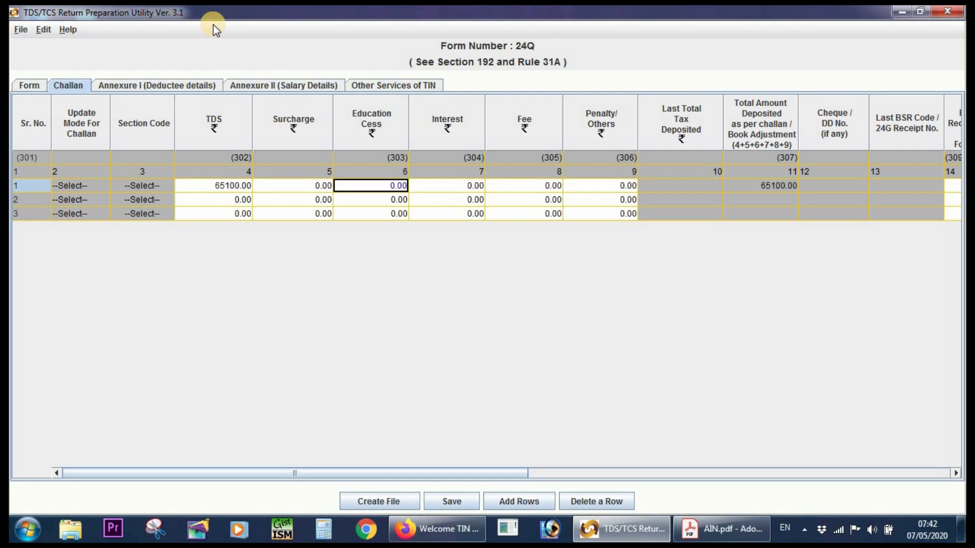
pyautogui.press('Tab')
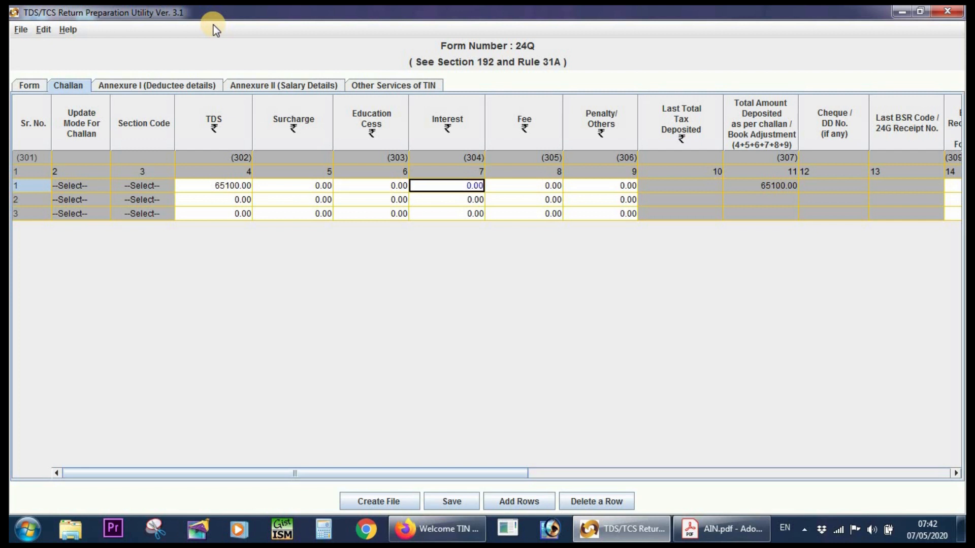
pyautogui.press('Tab')
pyautogui.press('Tab')
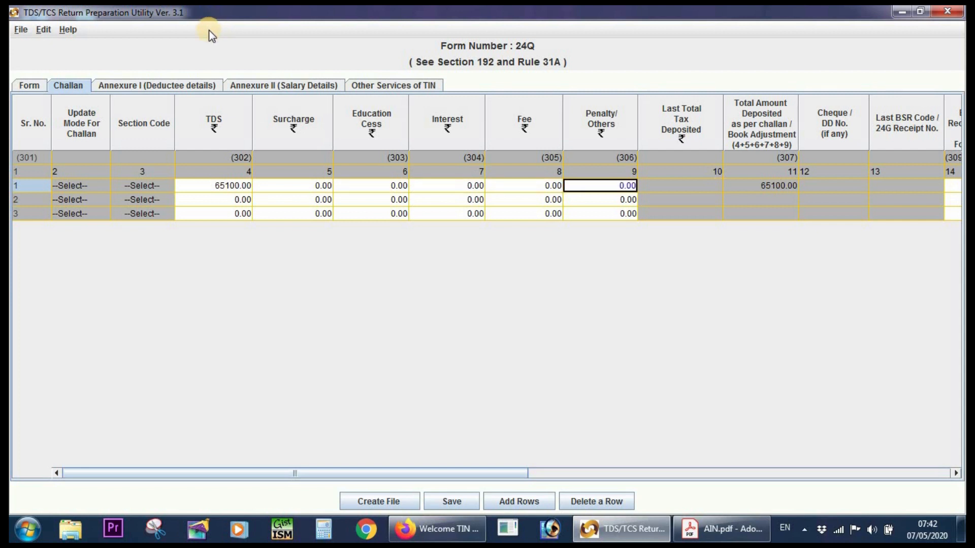
pyautogui.press('Tab')
pyautogui.press('Tab')
pyautogui.press('Tab')
pyautogui.press('Tab')
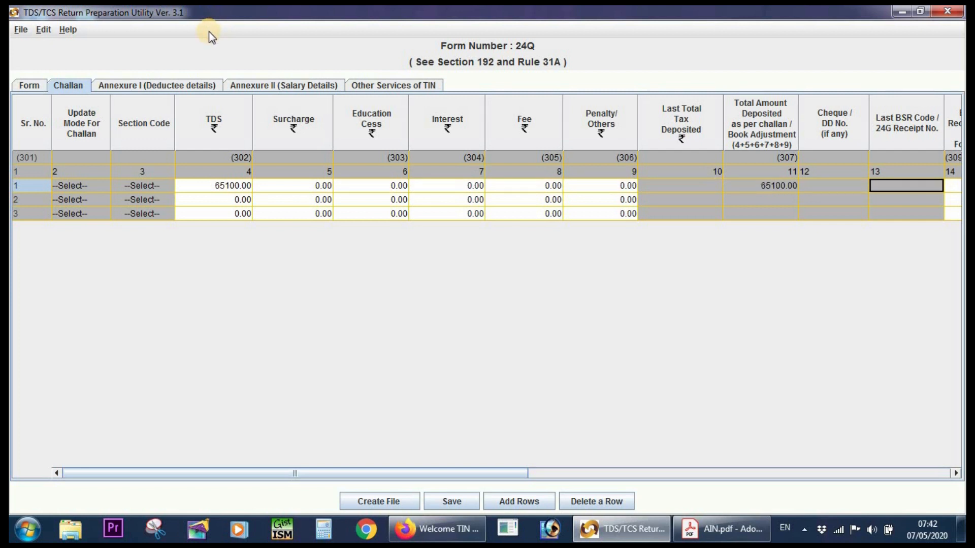
pyautogui.press('Tab')
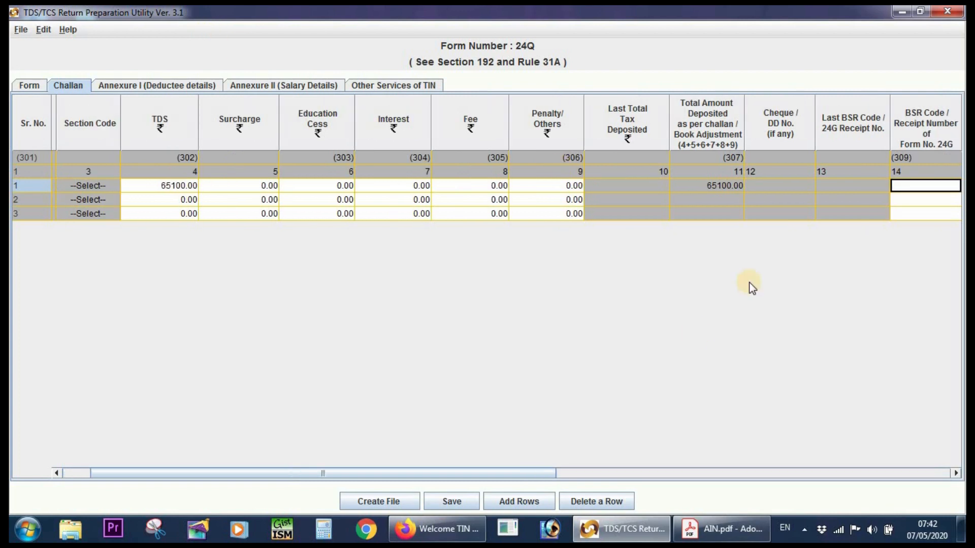
# Copy the receipt number of the January 2020 entry from the BIN details page in Firefox.
pyautogui.moveTo(393, 474); pyautogui.dragTo(679, 479)
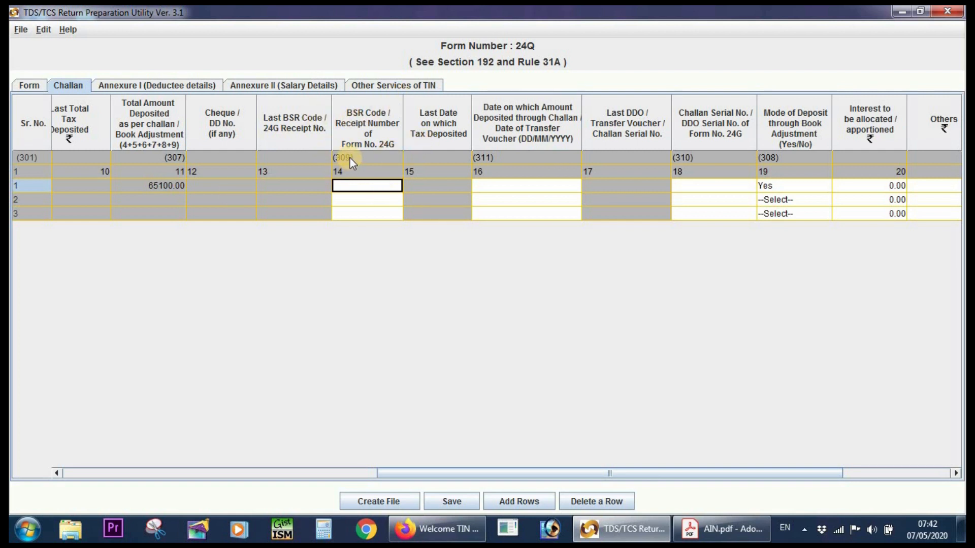
pyautogui.click(433, 530)
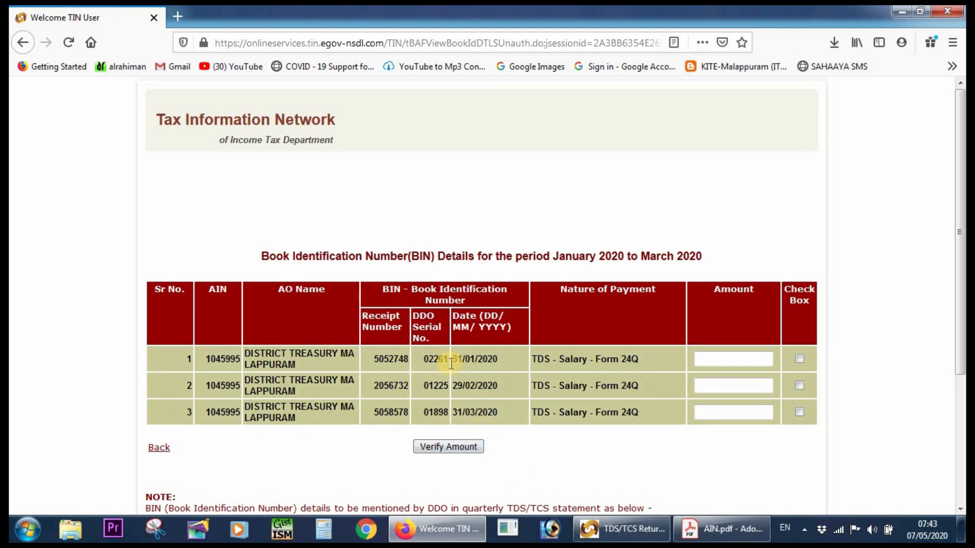
pyautogui.doubleClick(392, 363)
pyautogui.rightClick(395, 363)
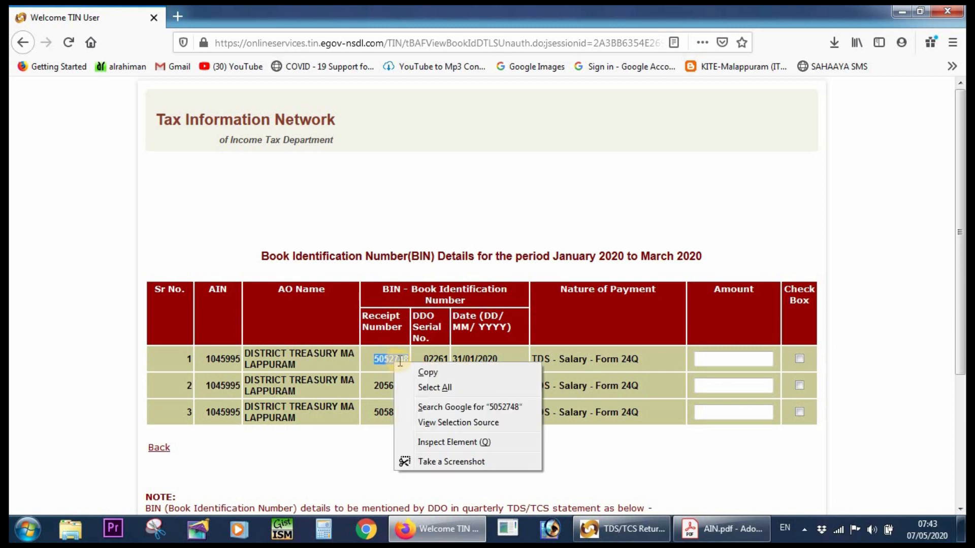
pyautogui.click(440, 372)
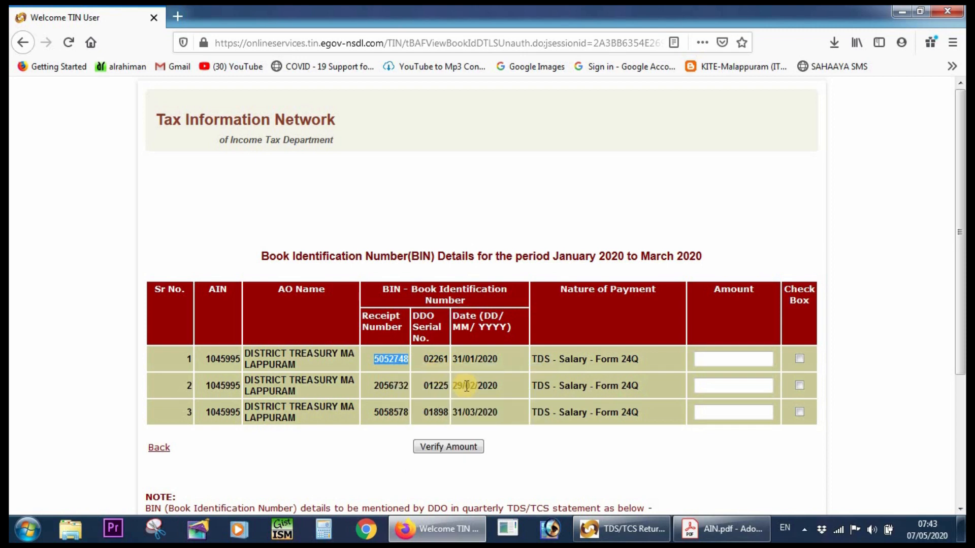
# Switch back to the Return Preparation Utility and paste the copied number as the BSR Code / Receipt Number of Form No. 24G in challan row 1.
pyautogui.click(627, 523)
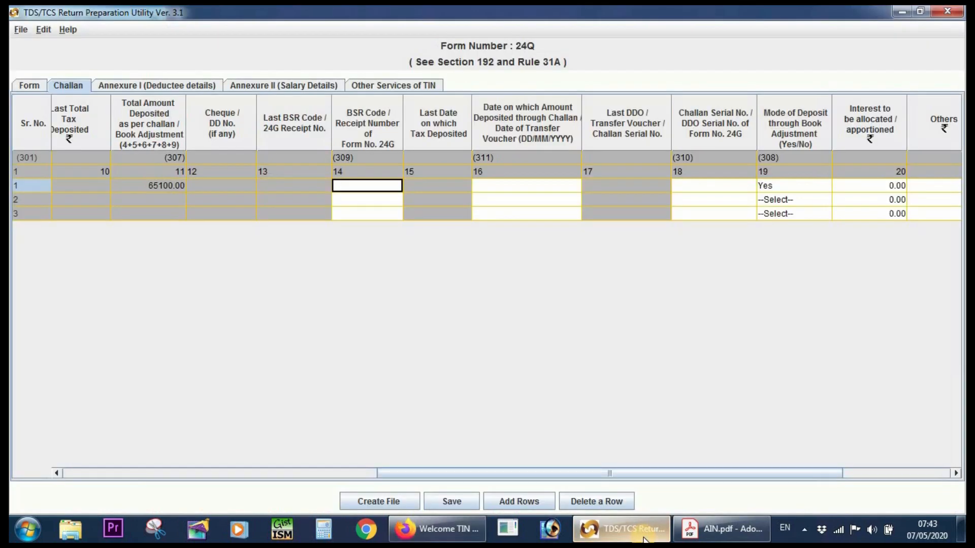
pyautogui.doubleClick(355, 187)
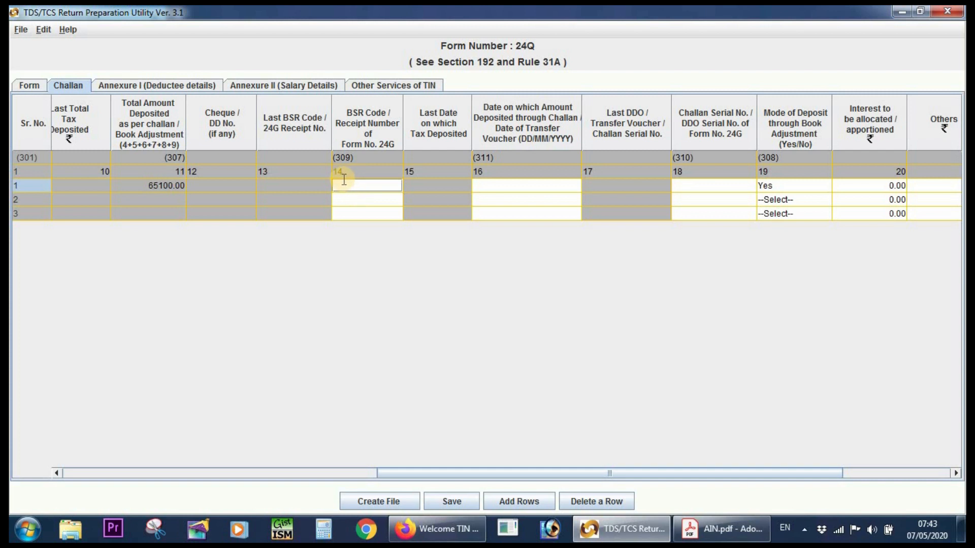
pyautogui.hotkey('ctrl', 'v')
pyautogui.click(362, 213)
pyautogui.click(364, 201)
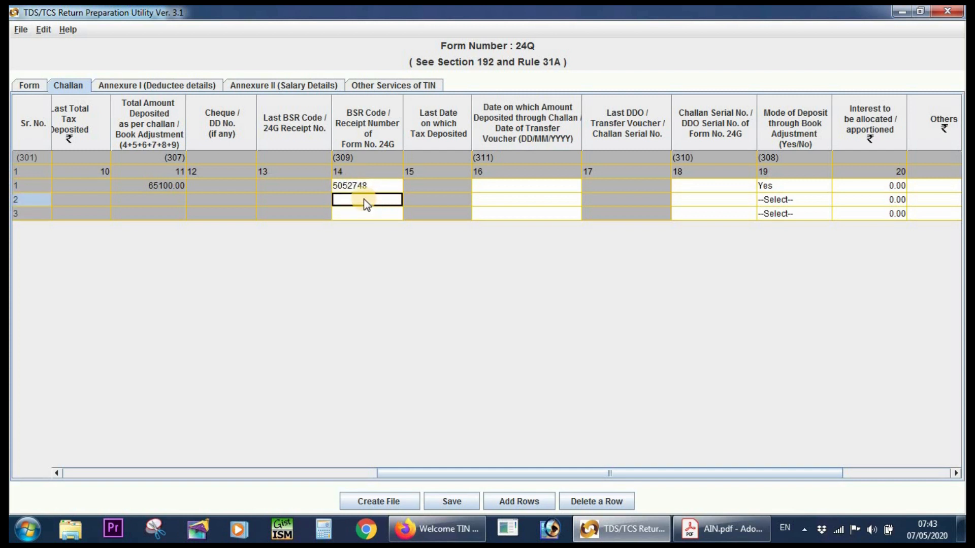
pyautogui.click(375, 189)
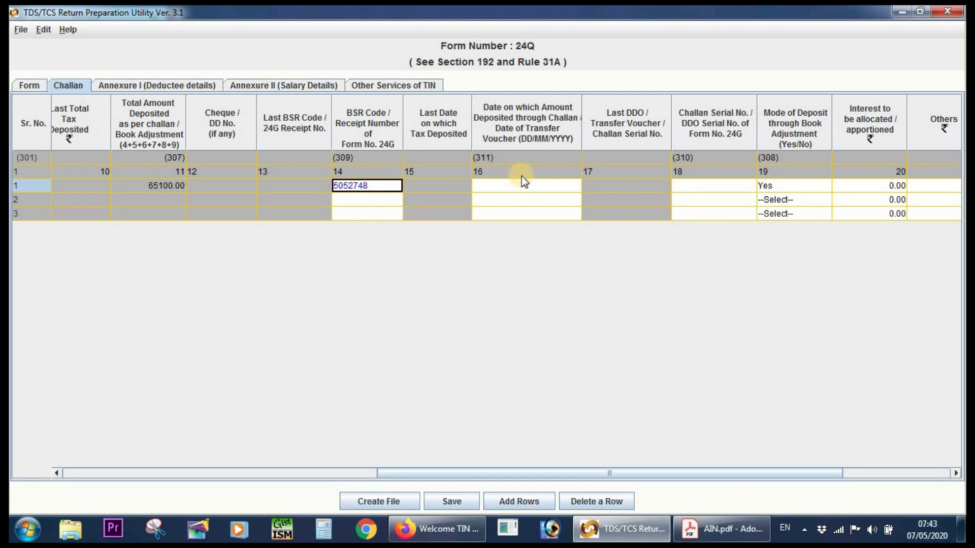
pyautogui.click(510, 188)
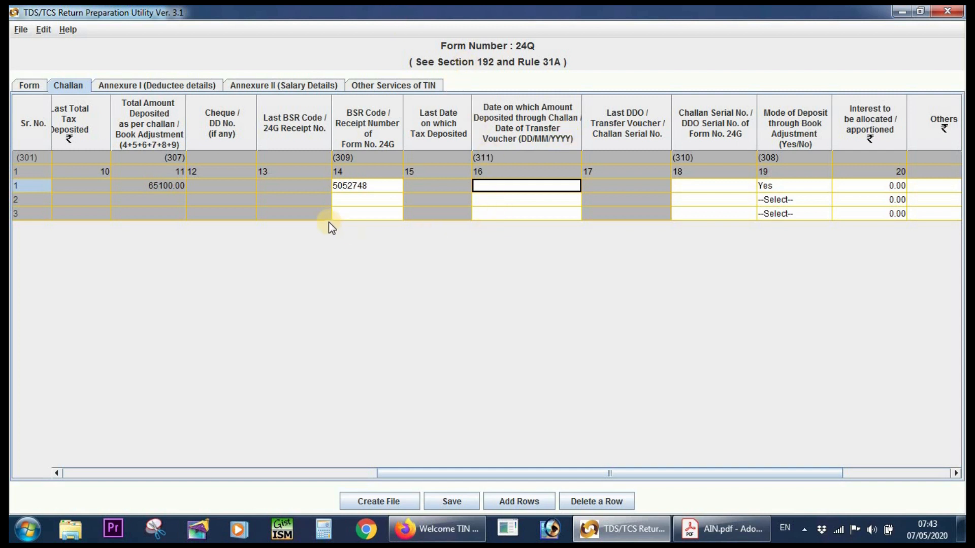
pyautogui.click(360, 184)
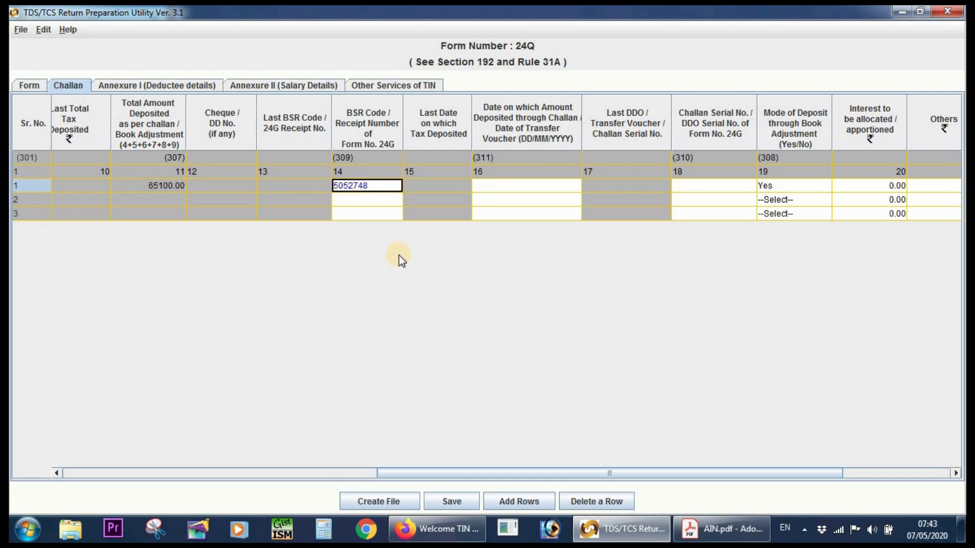
# Copy the January entry's date in Firefox, return to the utility and enter 31/01/2020 as the transfer voucher date of challan row 1.
pyautogui.click(628, 538)
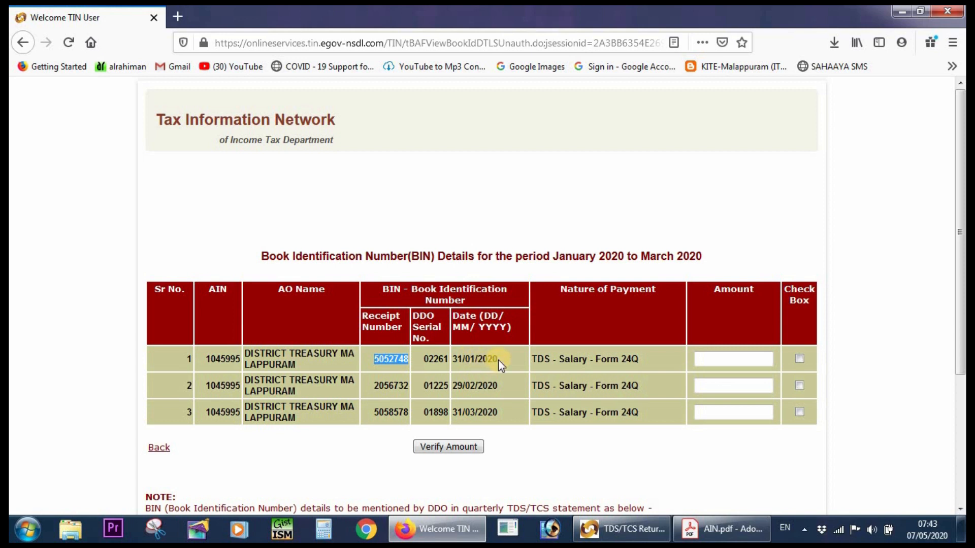
pyautogui.moveTo(498, 355); pyautogui.dragTo(454, 362)
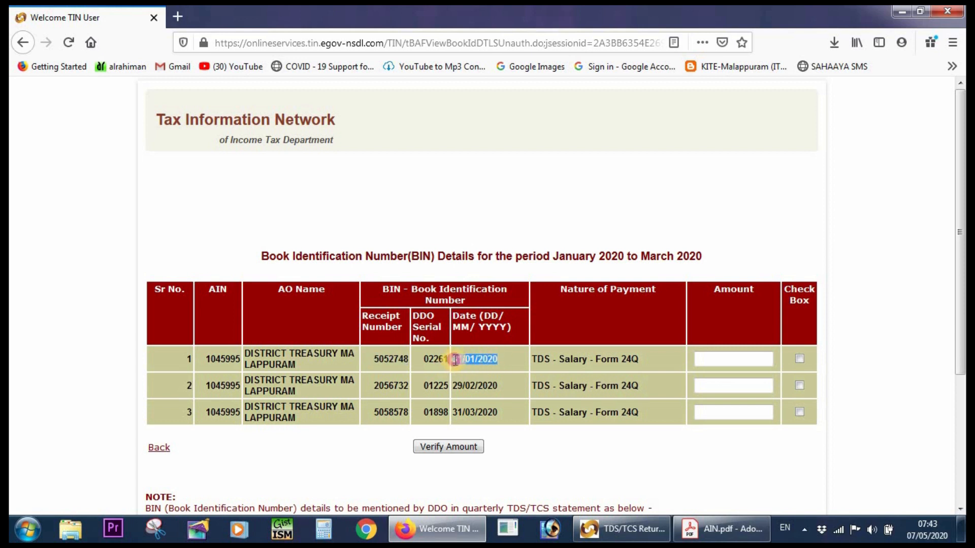
pyautogui.rightClick(467, 358)
pyautogui.click(501, 370)
pyautogui.click(657, 540)
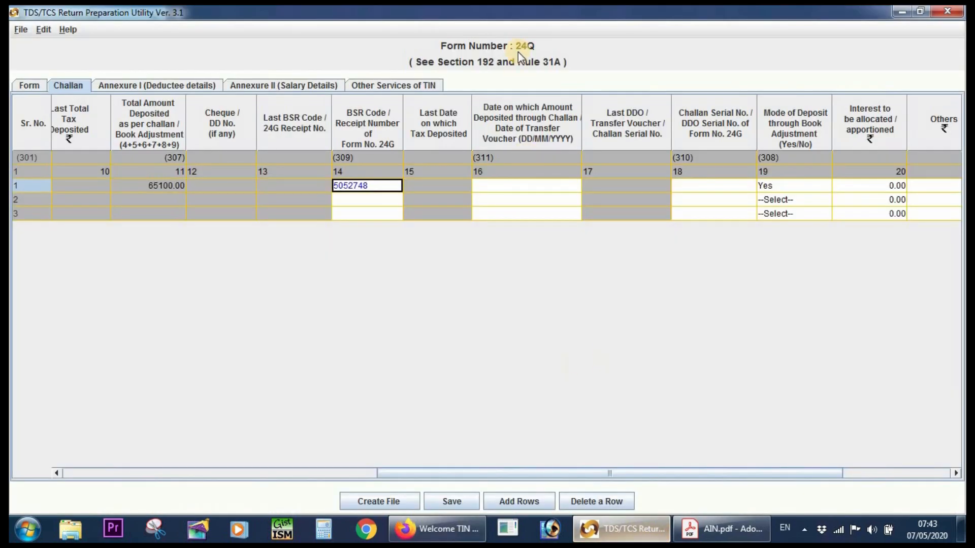
pyautogui.click(508, 185)
pyautogui.write('3')
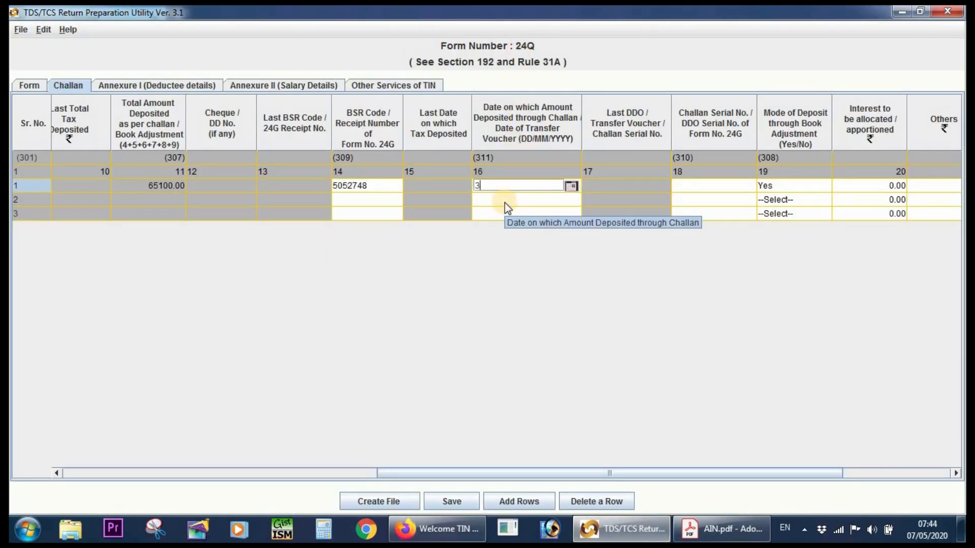
pyautogui.write('1/01/2020')
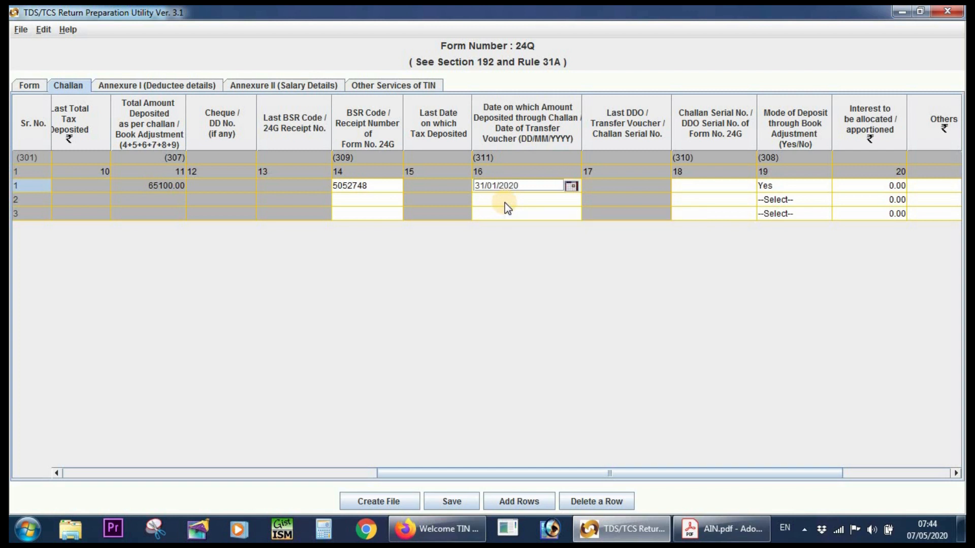
# Copy the January entry's DDO serial number 02261 in Firefox, return to the Return Preparation Utility and paste it as the challan serial number of row 1.
pyautogui.click(697, 190)
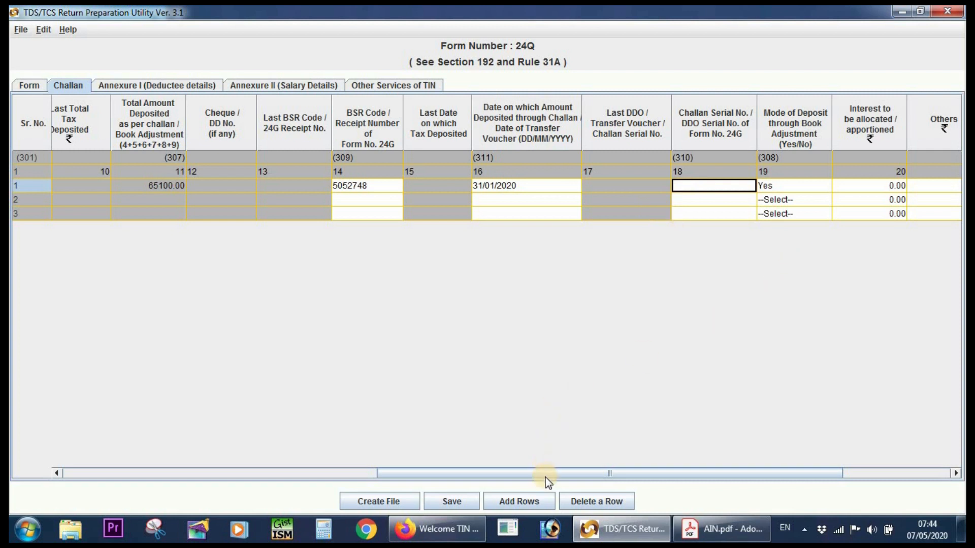
pyautogui.moveTo(672, 476); pyautogui.dragTo(755, 474)
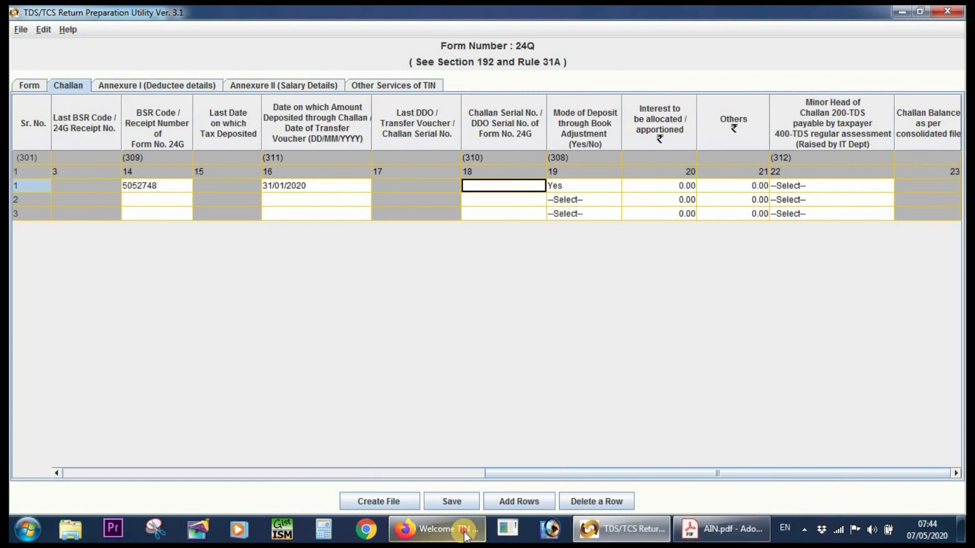
pyautogui.click(437, 529)
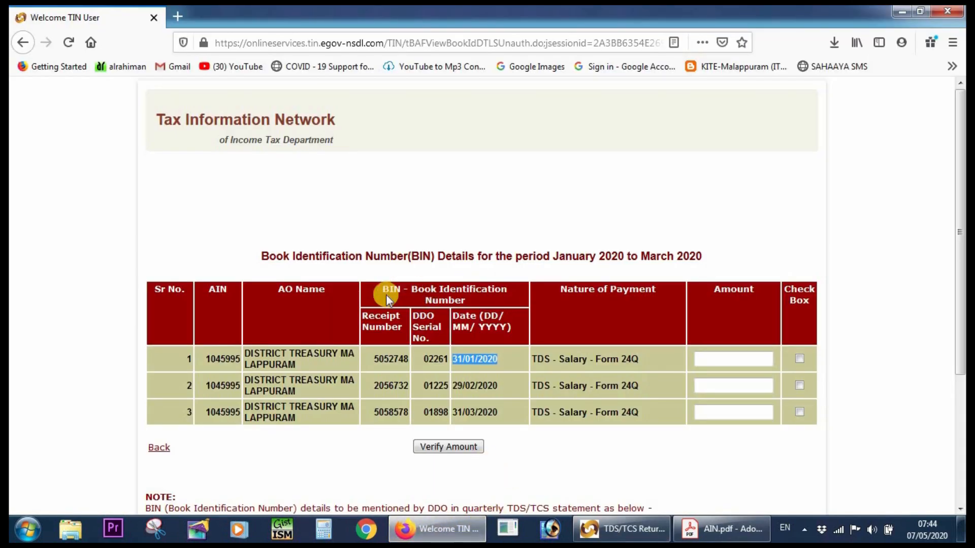
pyautogui.doubleClick(433, 360)
pyautogui.rightClick(434, 363)
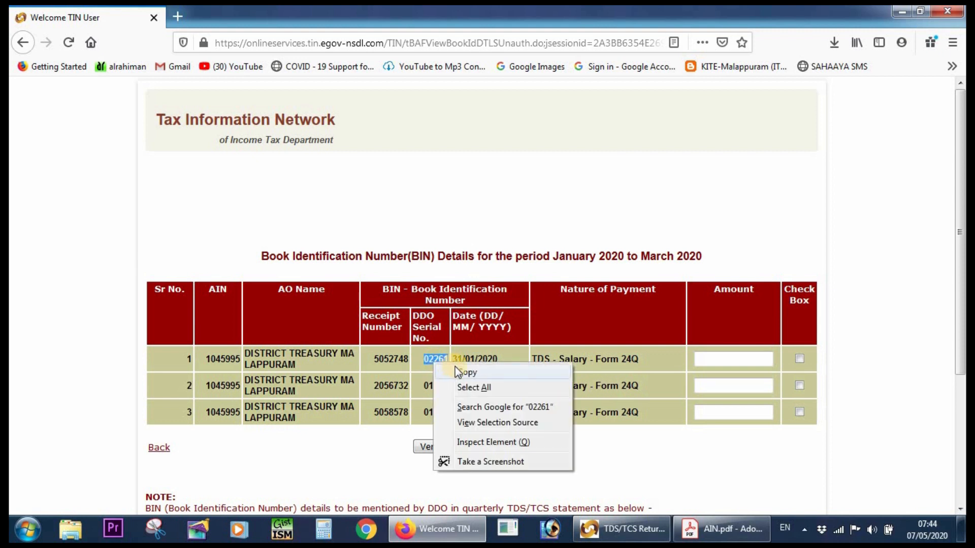
pyautogui.click(467, 372)
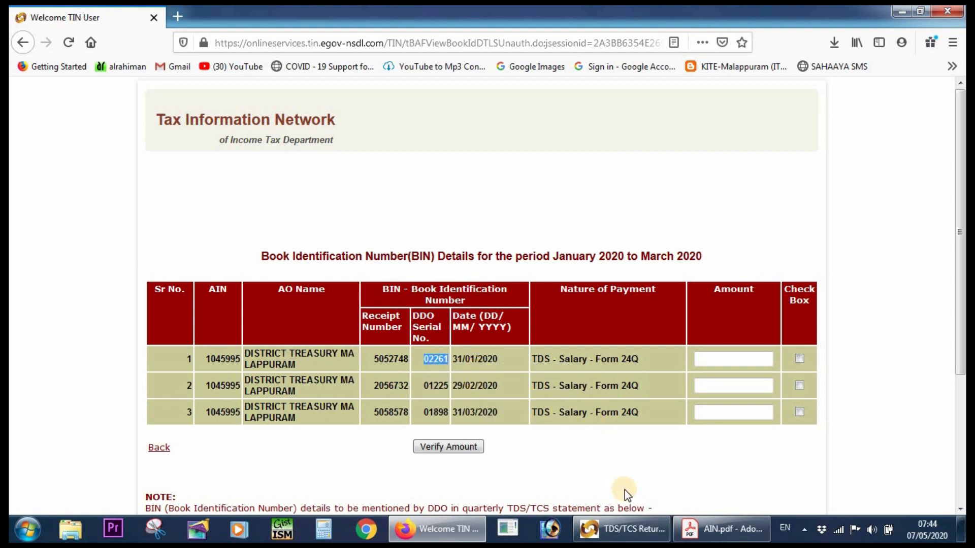
pyautogui.click(622, 529)
pyautogui.click(485, 185)
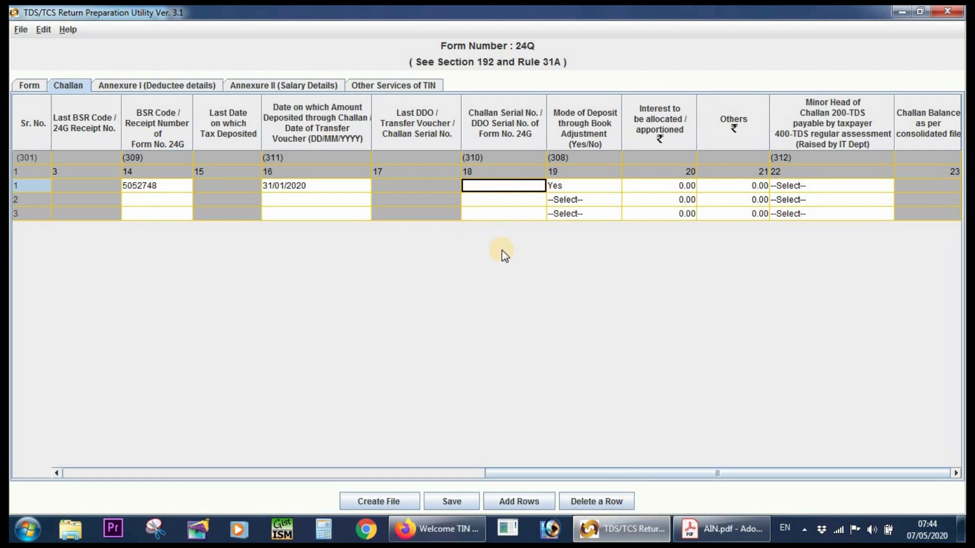
pyautogui.hotkey('ctrl', 'v')
pyautogui.click(499, 213)
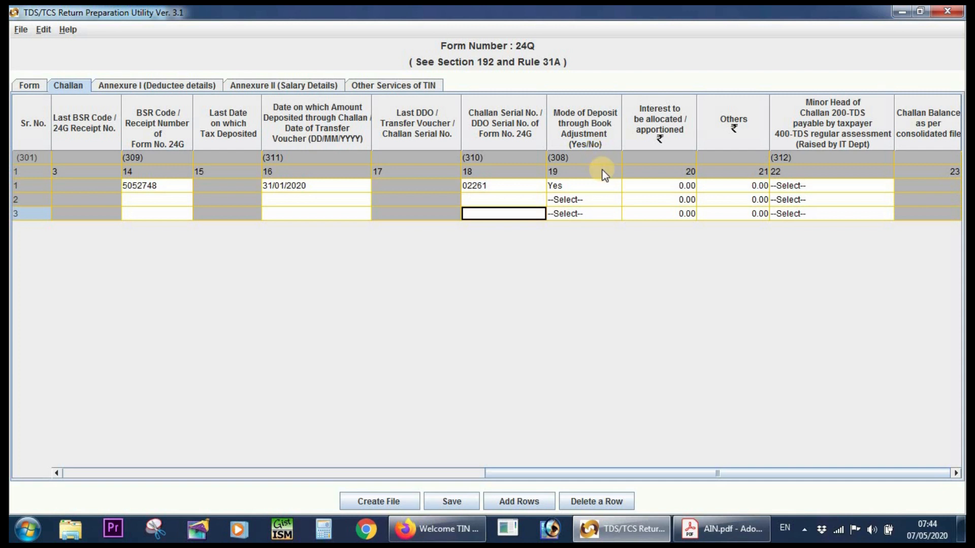
pyautogui.click(592, 184)
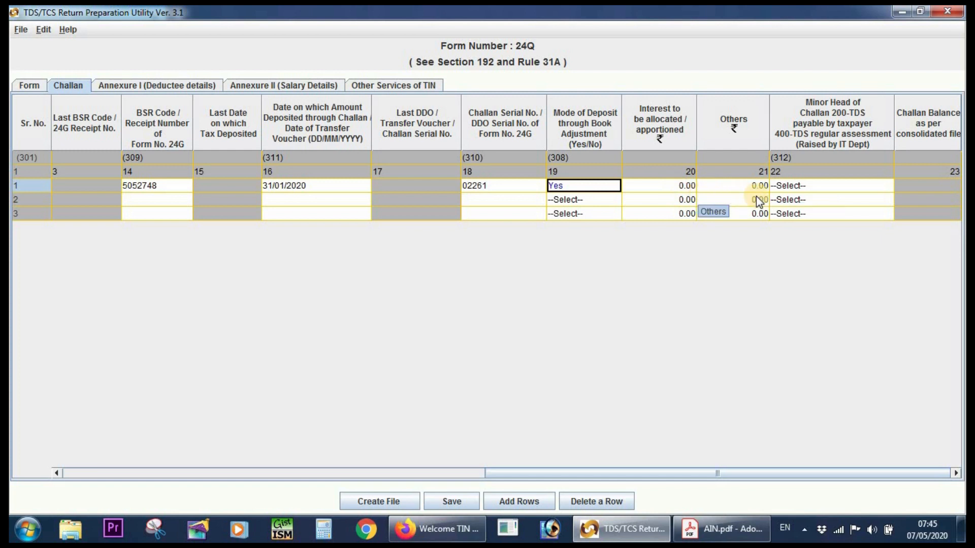
pyautogui.click(841, 187)
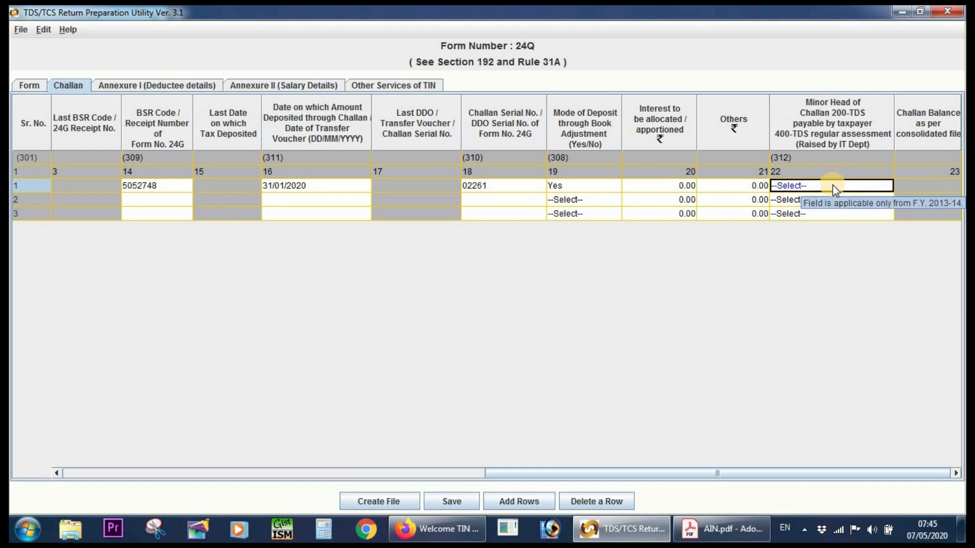
pyautogui.click(856, 162)
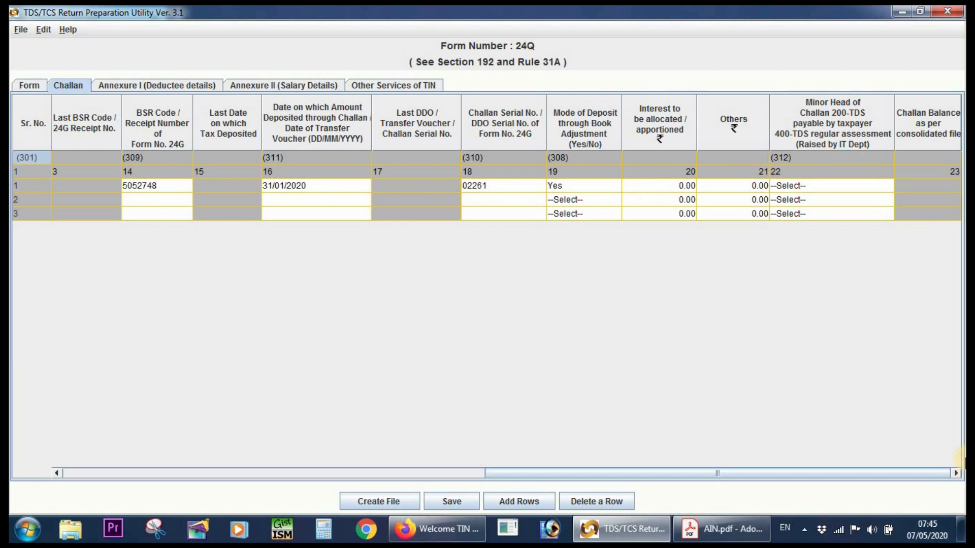
# Set the TDS amount of challan row 2 to 65100, leaving its surcharge, education cess, interest, fee and penalty at 0.00.
pyautogui.moveTo(650, 474); pyautogui.dragTo(124, 422)
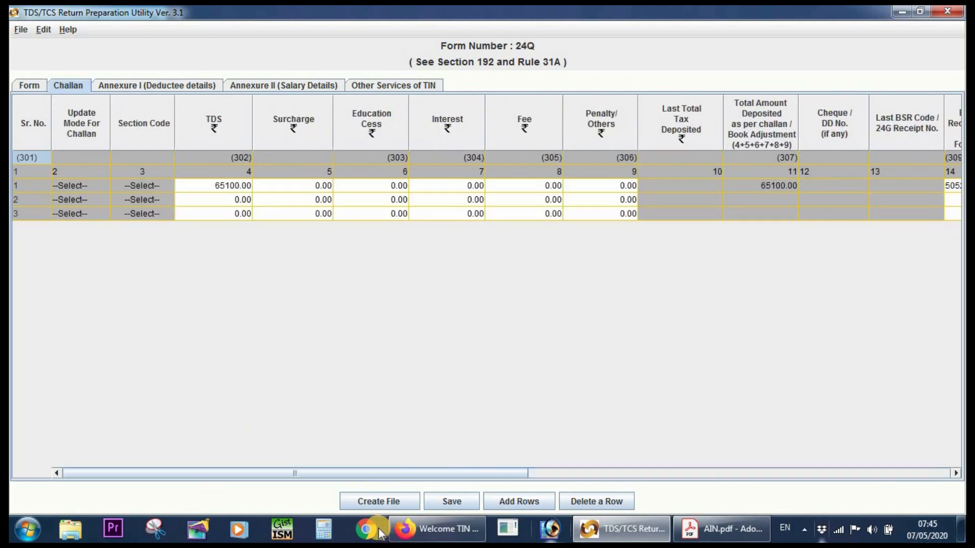
pyautogui.click(436, 529)
pyautogui.click(727, 391)
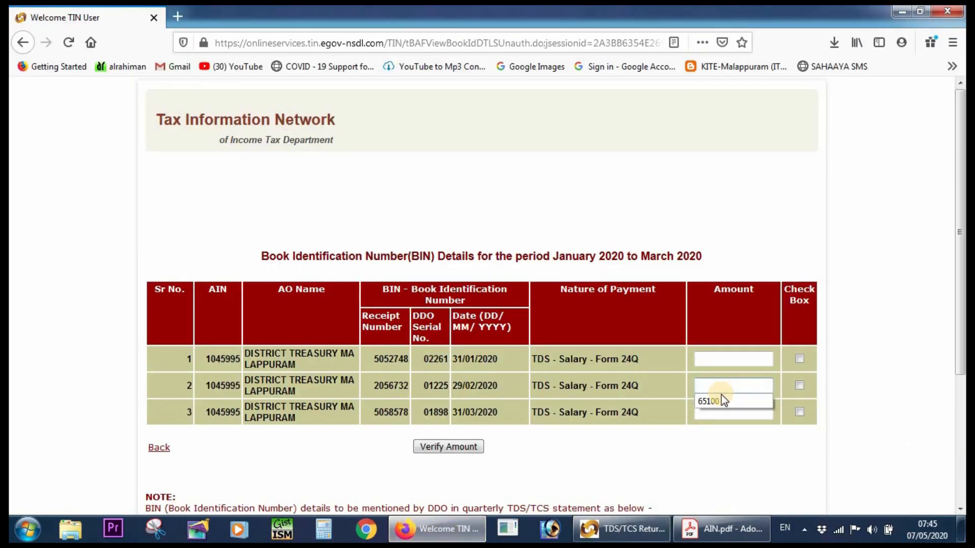
pyautogui.click(620, 528)
pyautogui.click(230, 199)
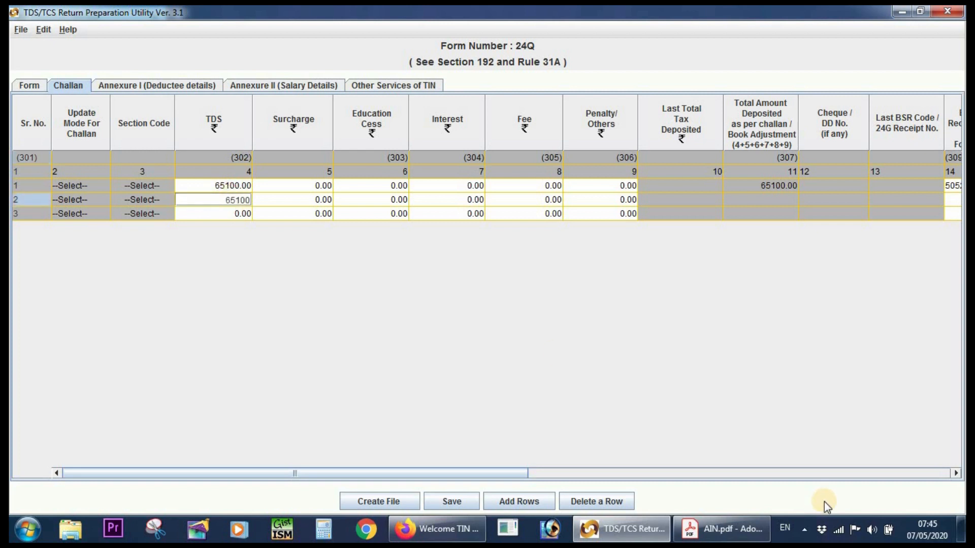
pyautogui.press('Tab')
pyautogui.press('Tab')
pyautogui.press('Tab')
pyautogui.press('Tab')
pyautogui.press('Tab')
pyautogui.press('Tab')
pyautogui.press('Tab')
pyautogui.press('Tab')
pyautogui.press('Tab')
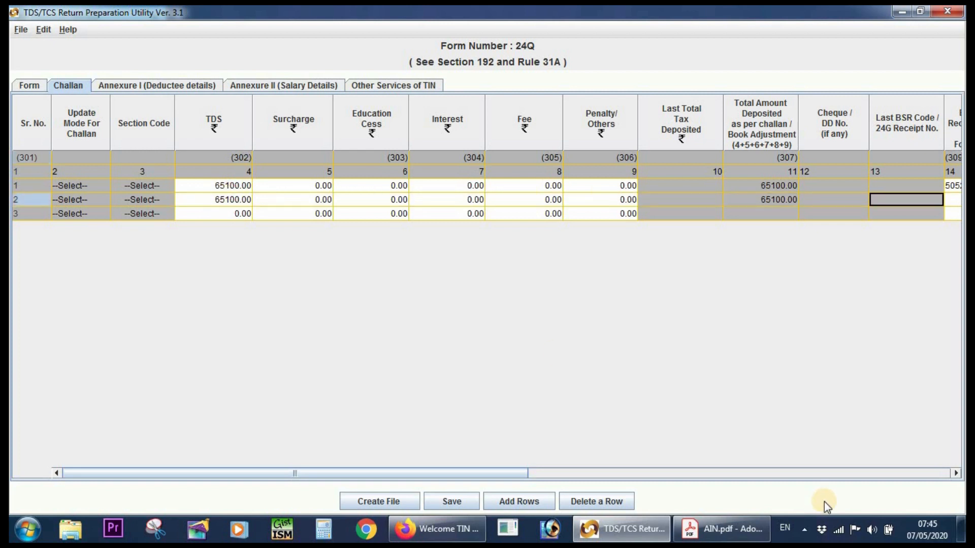
pyautogui.press('Tab')
# Copy the February entry's receipt number in Firefox, return to the utility and paste it as the BSR Code / Receipt Number of challan row 2.
pyautogui.moveTo(526, 474); pyautogui.dragTo(887, 470)
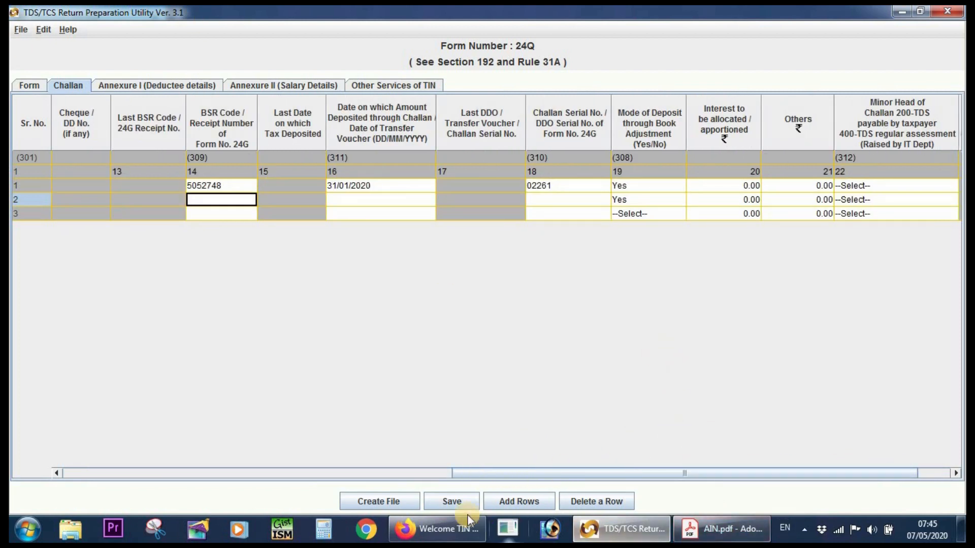
pyautogui.click(457, 528)
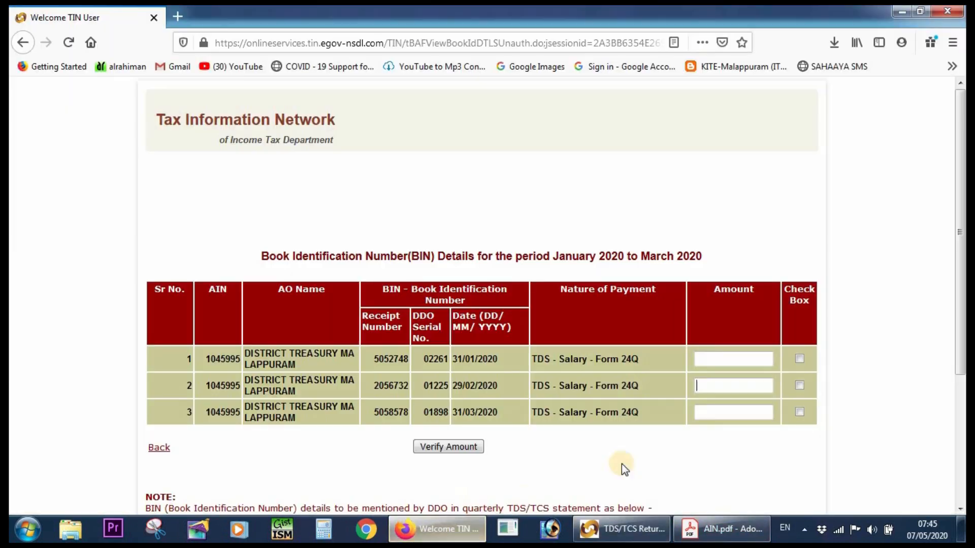
pyautogui.doubleClick(391, 386)
pyautogui.rightClick(391, 389)
pyautogui.click(406, 398)
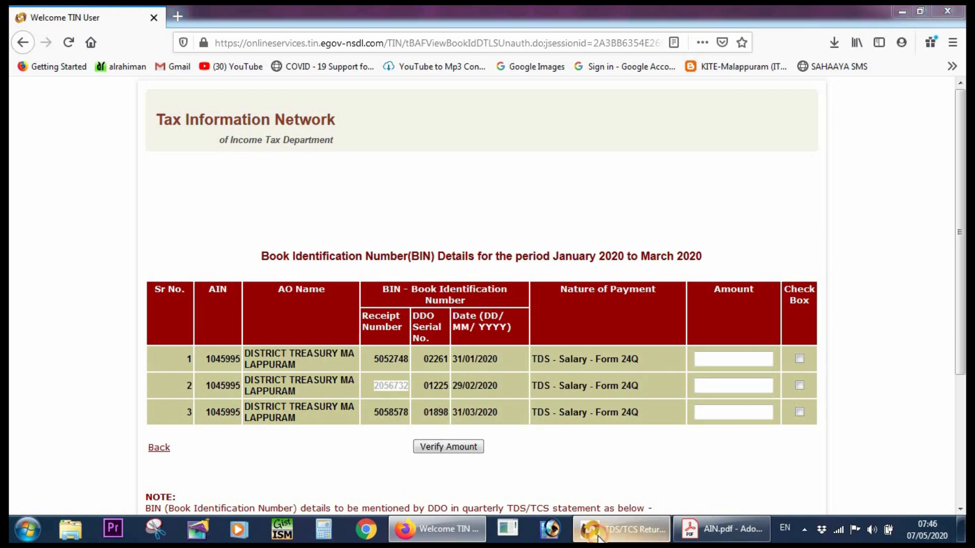
pyautogui.click(599, 533)
pyautogui.click(346, 200)
pyautogui.click(204, 200)
pyautogui.hotkey('ctrl', 'v')
pyautogui.click(353, 204)
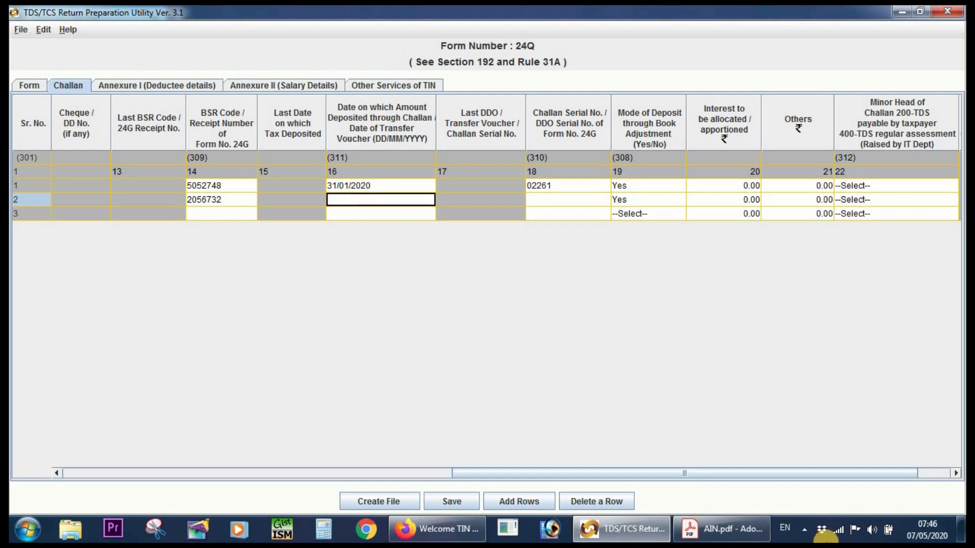
# Check the February entry in Firefox, return to the utility and enter 29/02/2020 as the transfer voucher date of challan row 2.
pyautogui.click(418, 533)
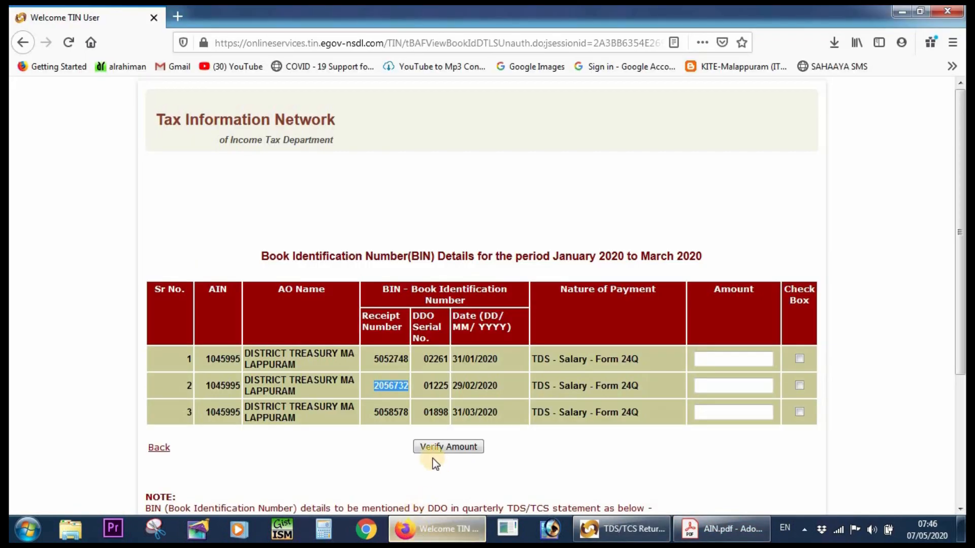
pyautogui.click(450, 540)
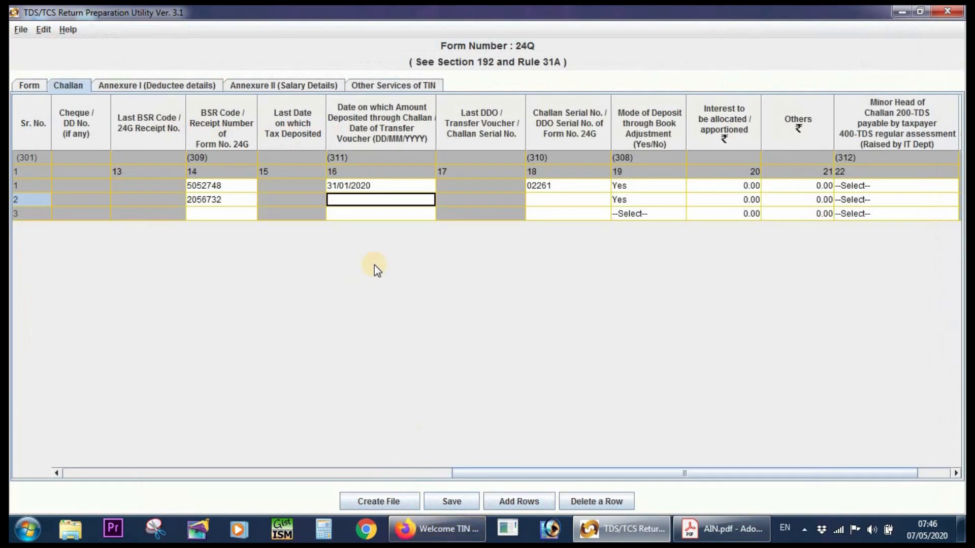
pyautogui.write('9')
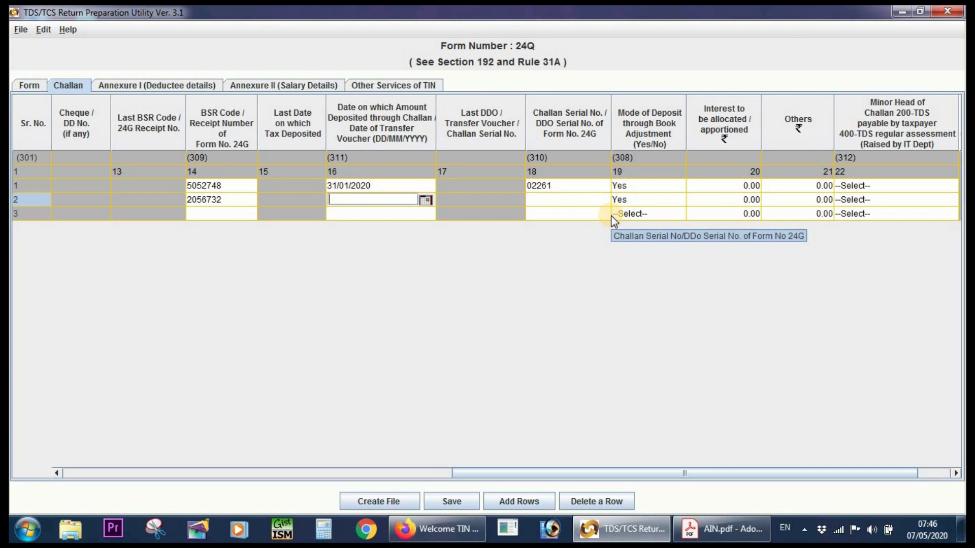
pyautogui.write('29/02/2020')
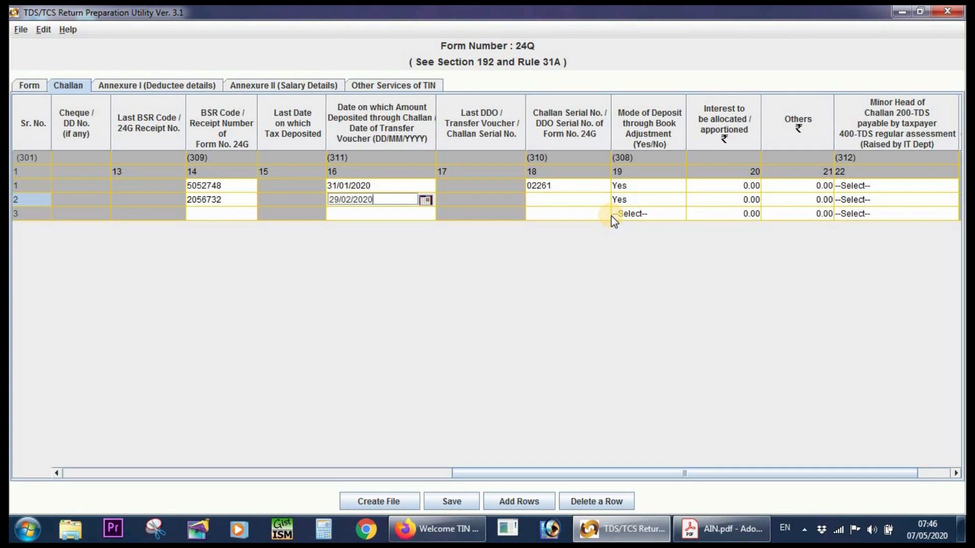
pyautogui.press('Tab')
pyautogui.press('Tab')
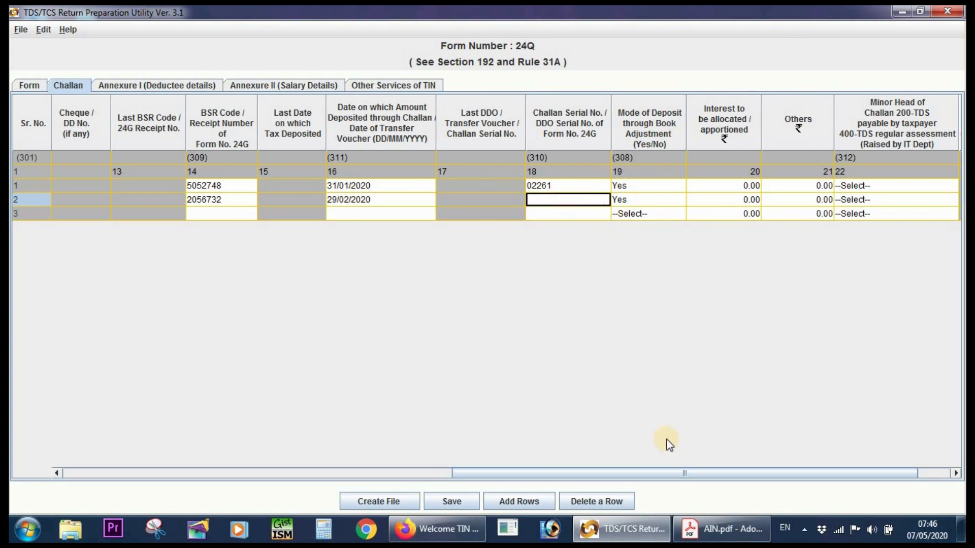
# Copy the February entry's DDO serial number 01225 in Firefox and switch back to challan row 2 in the Return Preparation Utility.
pyautogui.click(442, 528)
pyautogui.doubleClick(436, 386)
pyautogui.rightClick(439, 387)
pyautogui.click(474, 398)
pyautogui.click(634, 527)
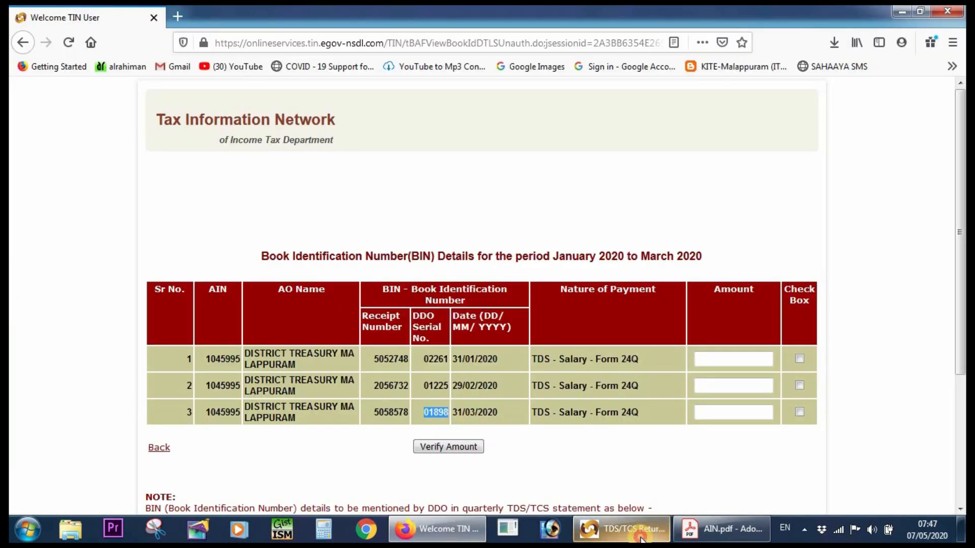
# Paste 01898 as the Challan / DDO serial number of challan row 3 and look over the three challan rows.
pyautogui.click(622, 528)
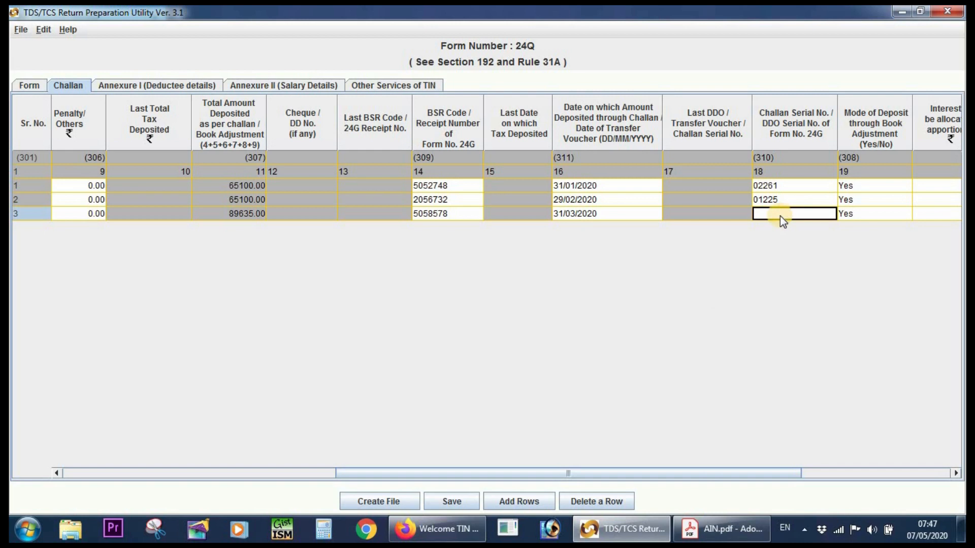
pyautogui.hotkey('ctrl', 'v')
pyautogui.moveTo(575, 474); pyautogui.dragTo(949, 483)
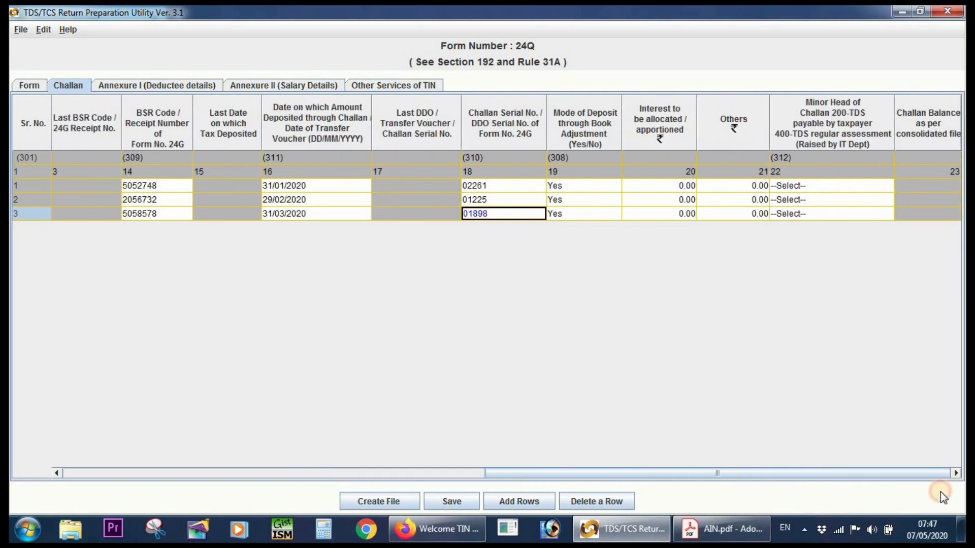
pyautogui.moveTo(549, 473); pyautogui.dragTo(121, 384)
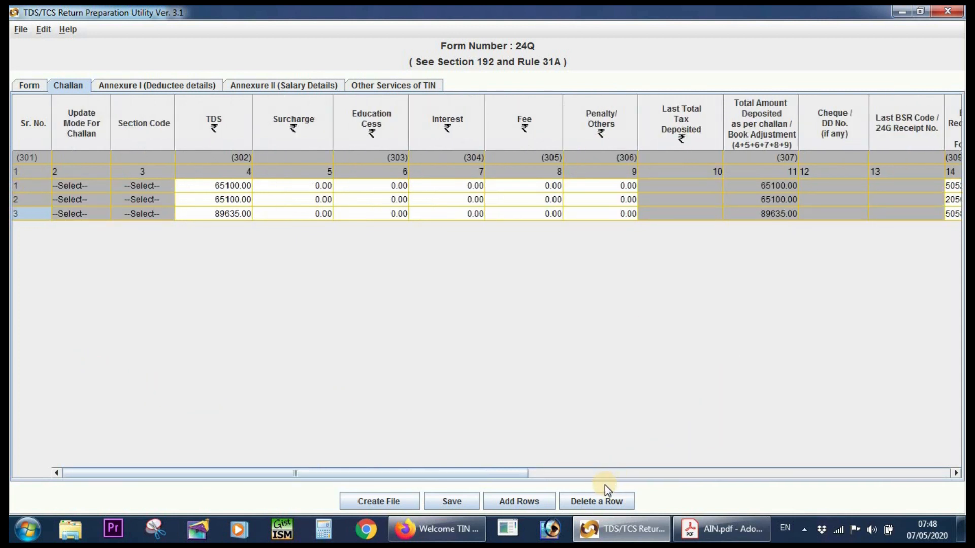
# Save the statement in the tds folder inside TDS 4Q 19-20 on the desktop.
pyautogui.click(459, 501)
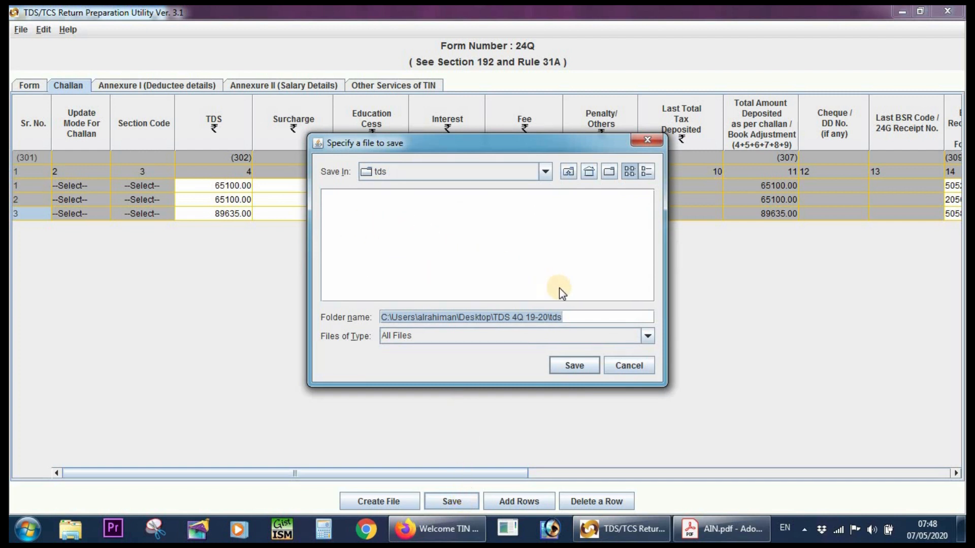
pyautogui.click(574, 366)
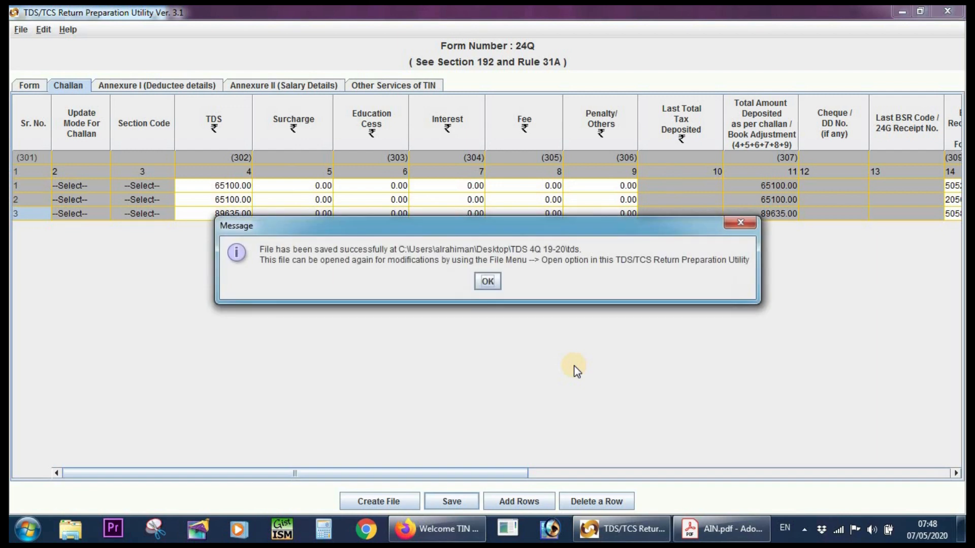
pyautogui.click(487, 282)
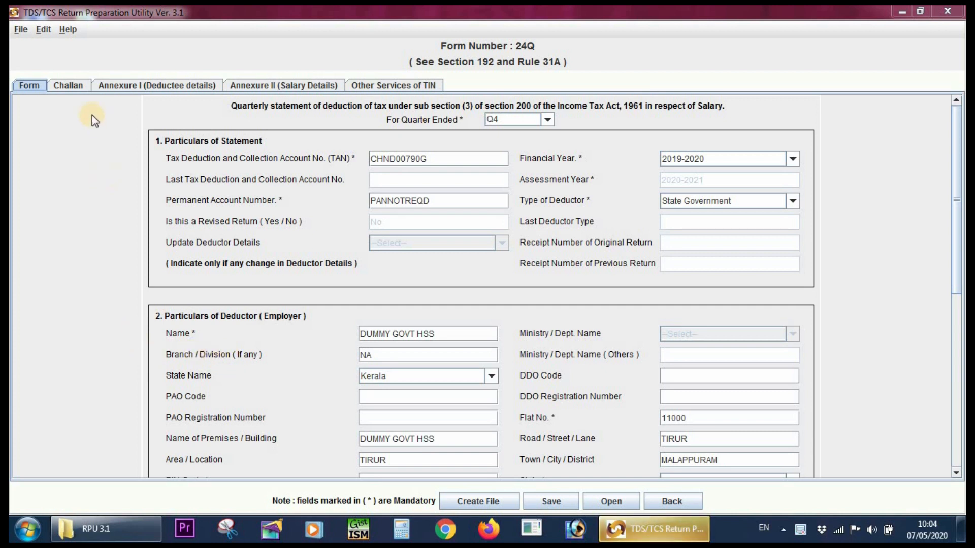
# Review the Form and Challan sheets of the statement, then view the Annexure I (Deductee details) sheet.
pyautogui.click(29, 83)
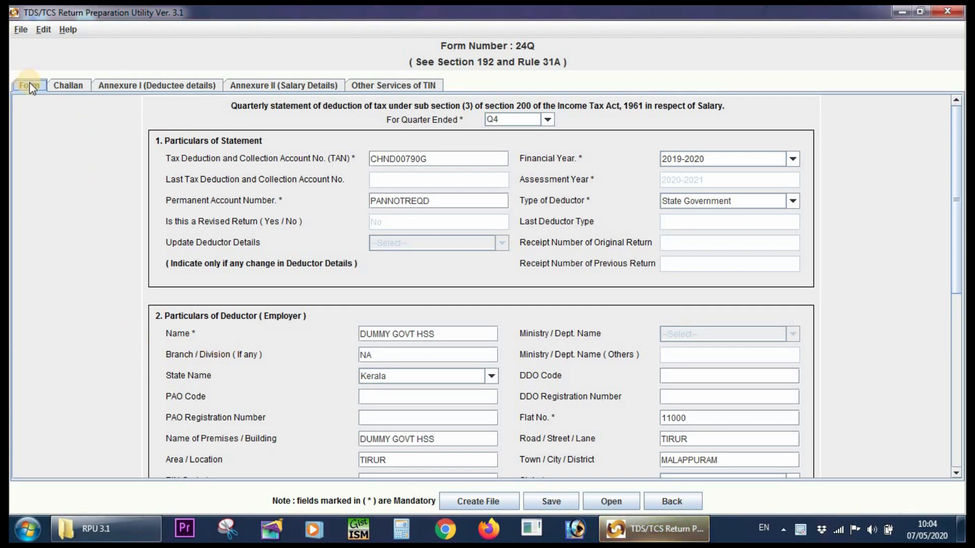
pyautogui.click(56, 84)
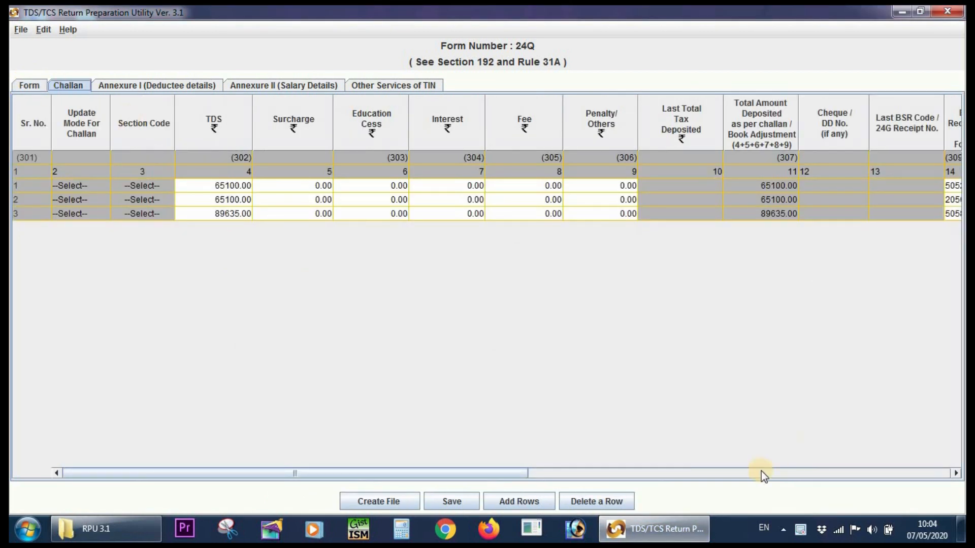
pyautogui.moveTo(505, 471); pyautogui.dragTo(234, 456)
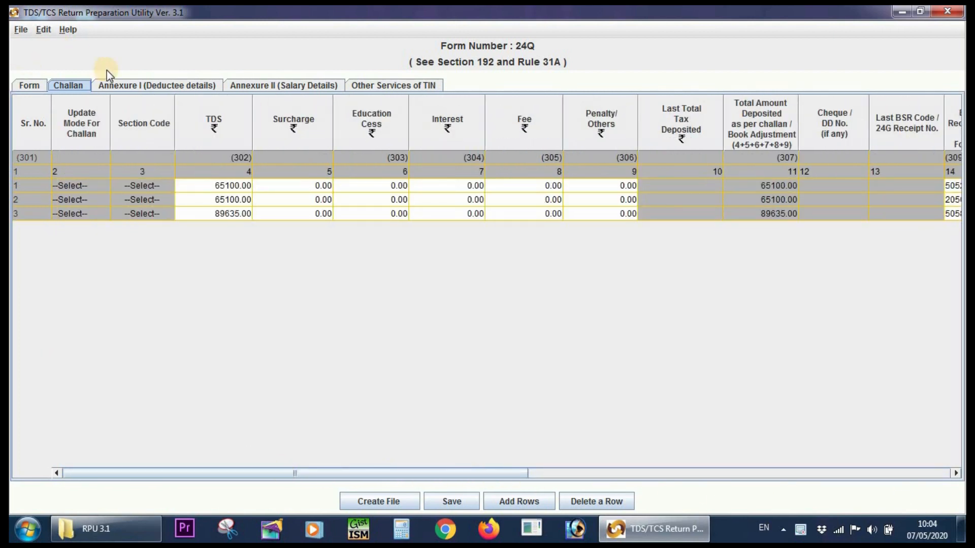
pyautogui.click(112, 86)
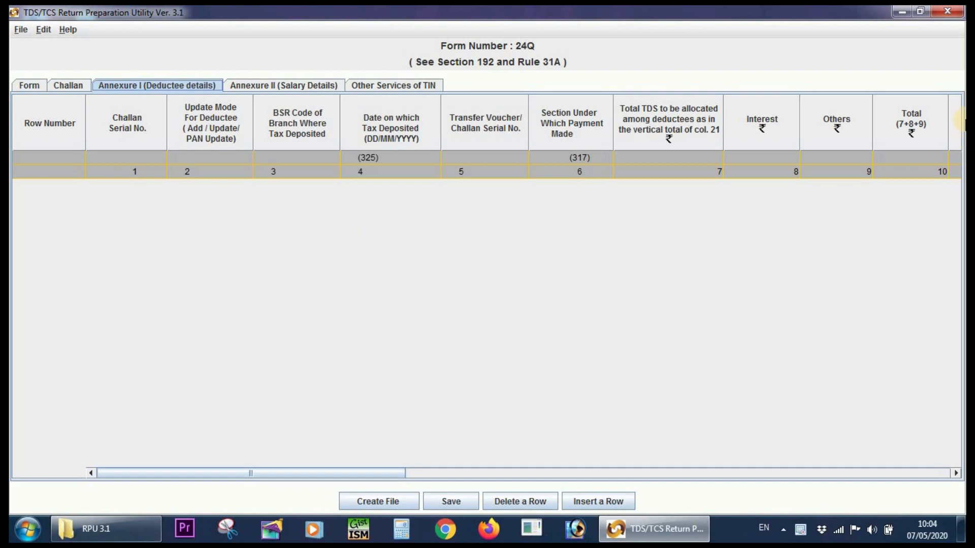
# Minimise the Return Preparation Utility and close the RPU 3.1 folder window to reach the desktop.
pyautogui.click(902, 11)
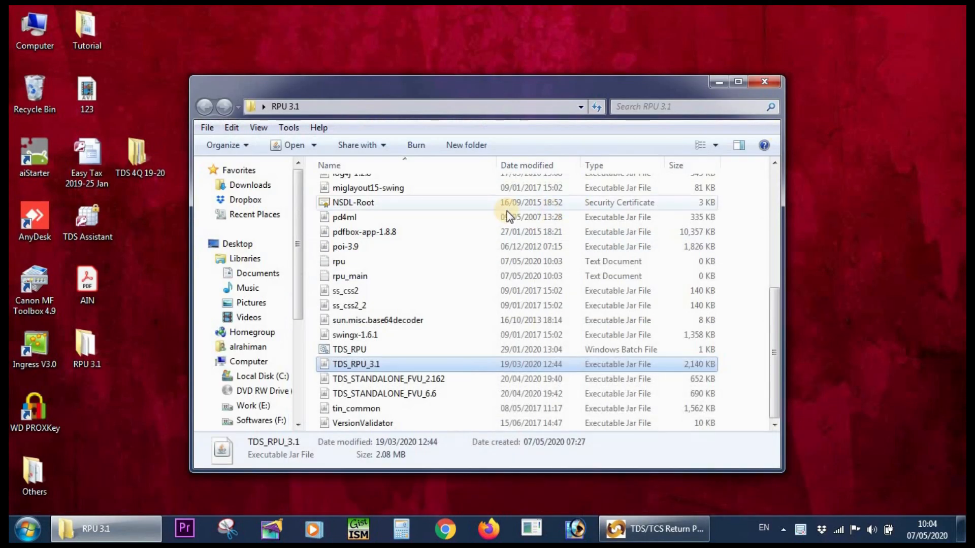
pyautogui.click(774, 81)
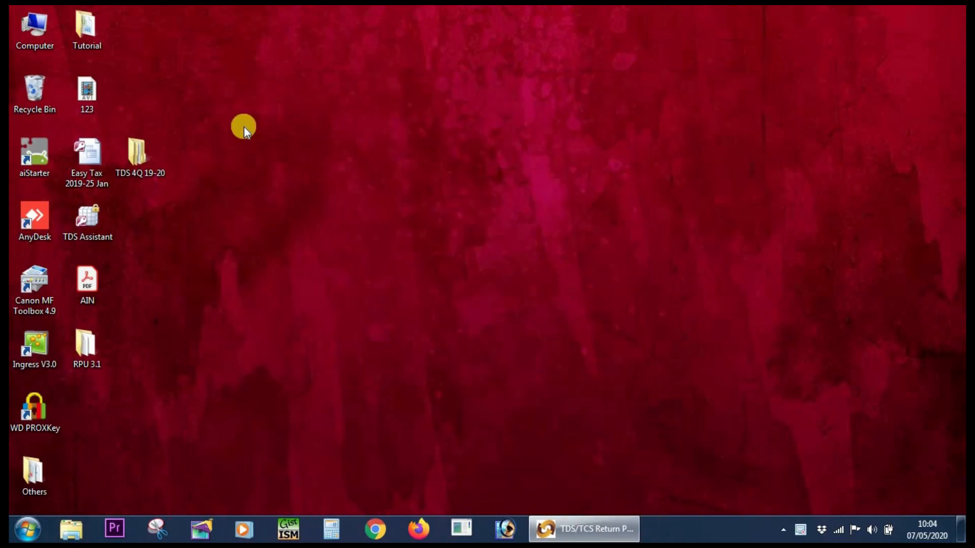
# Open the JAN folder in TDS 4Q 19-20 and view the deductees in TAX SDO DEC and TAX ESB DEC.
pyautogui.doubleClick(151, 163)
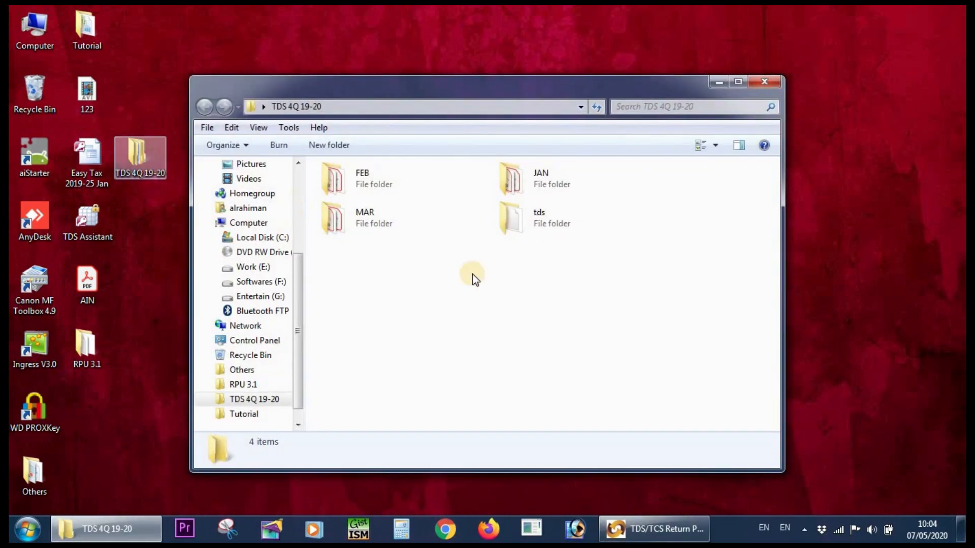
pyautogui.doubleClick(550, 186)
pyautogui.moveTo(418, 318); pyautogui.dragTo(347, 242)
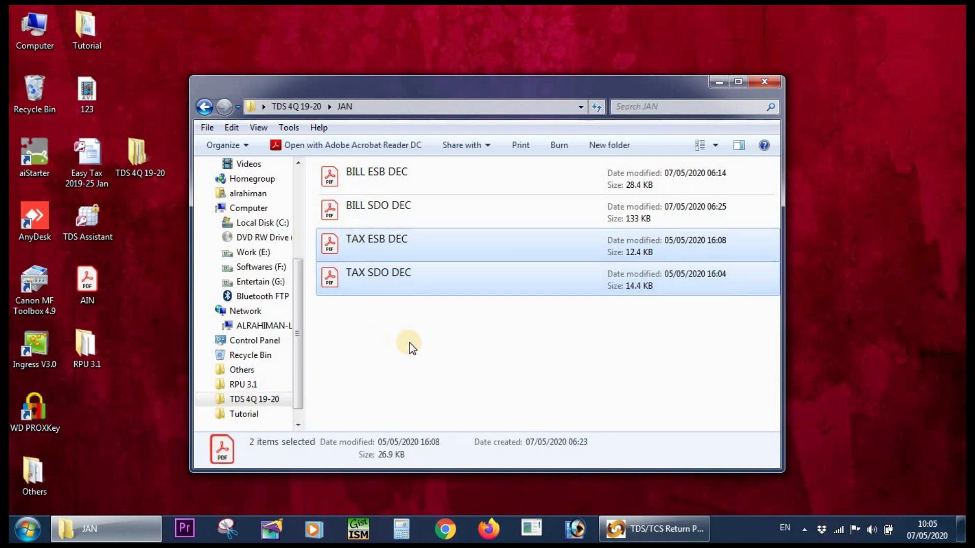
pyautogui.click(405, 328)
pyautogui.doubleClick(383, 282)
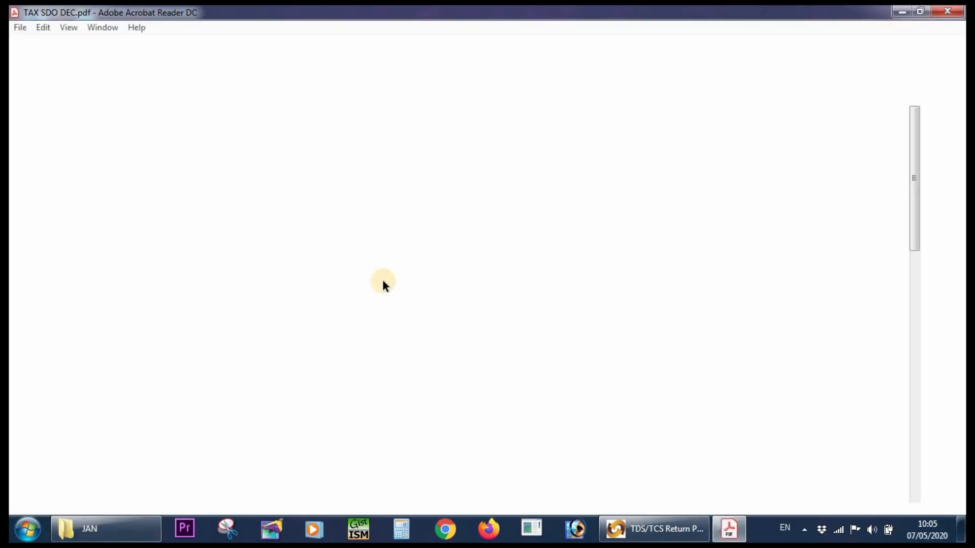
pyautogui.scroll(-4, 452, 311)
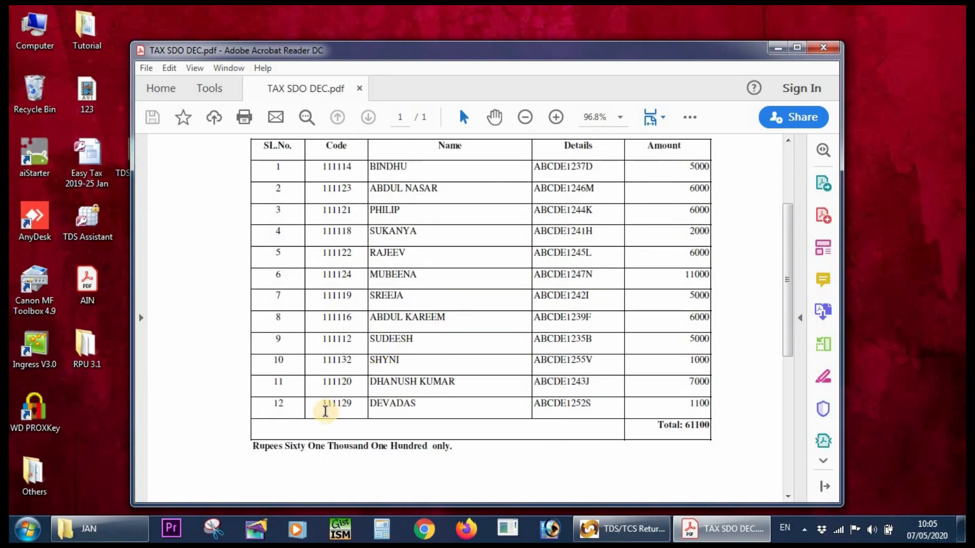
pyautogui.click(828, 47)
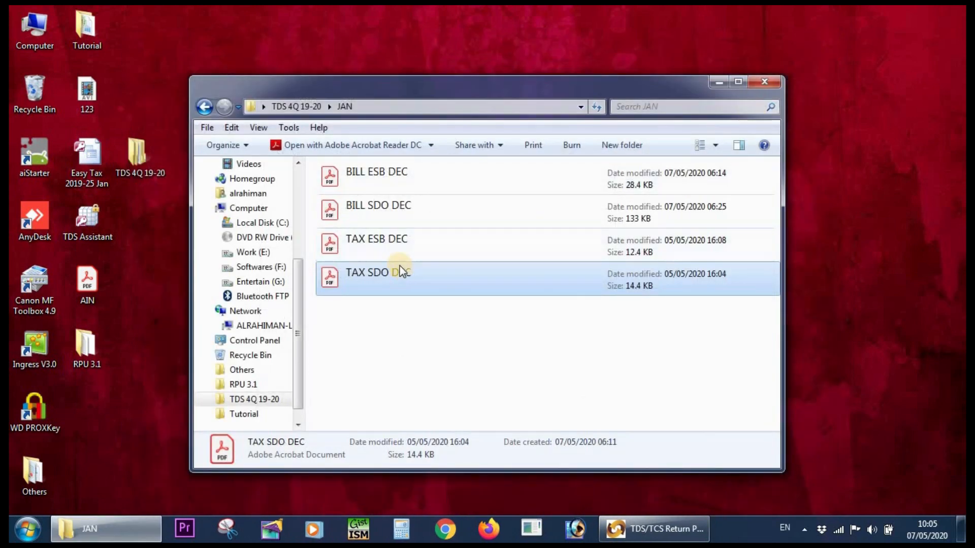
pyautogui.doubleClick(389, 237)
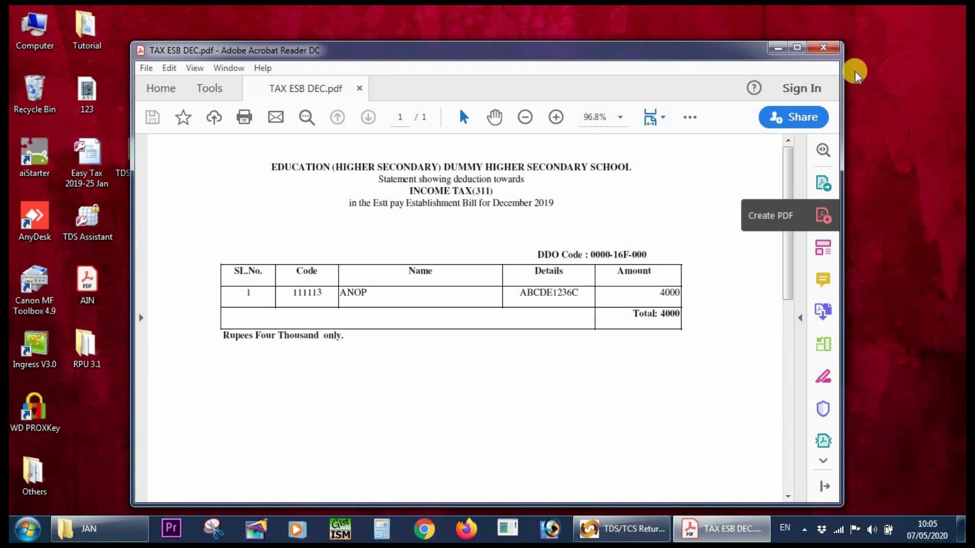
pyautogui.click(828, 48)
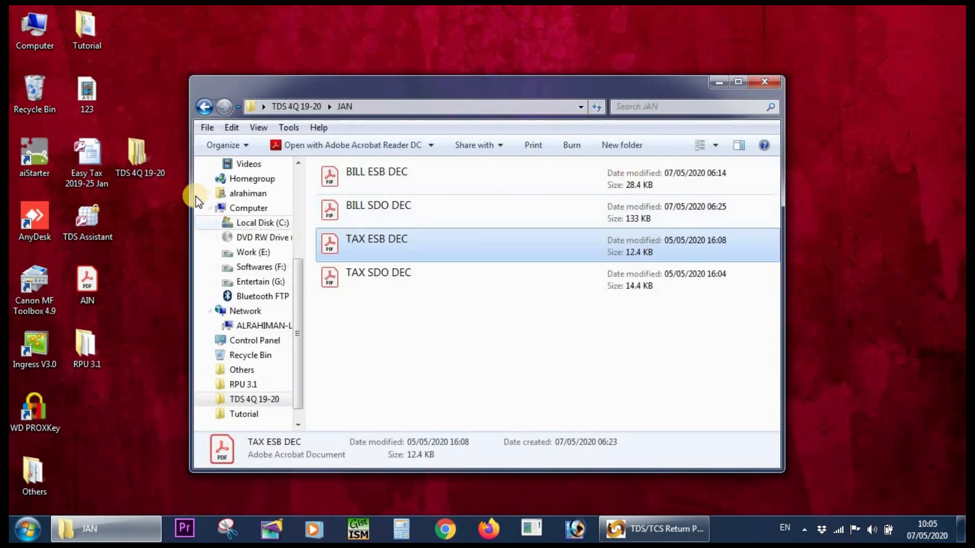
# Go to the FEB folder and view the deductees in TAX SDO JAN and TAX ESB JAN.
pyautogui.click(205, 107)
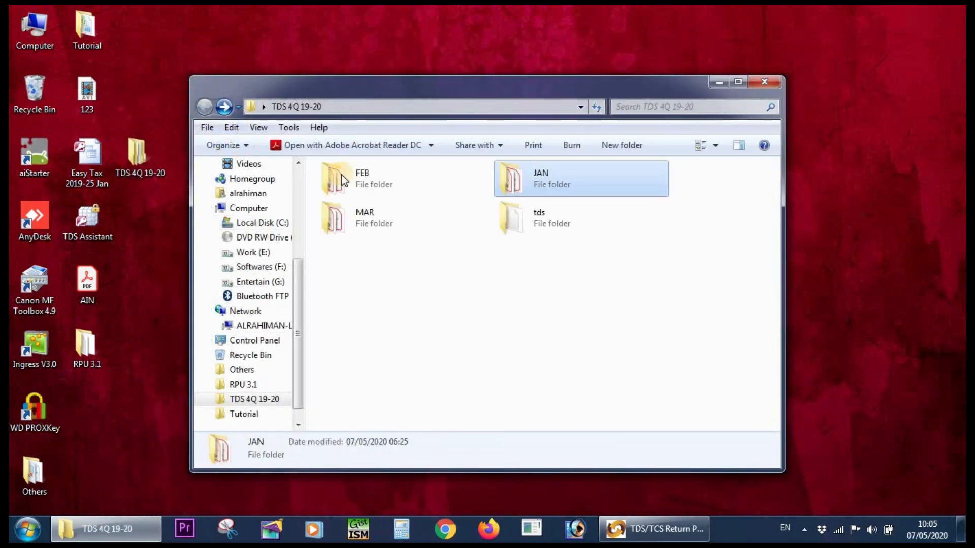
pyautogui.doubleClick(413, 191)
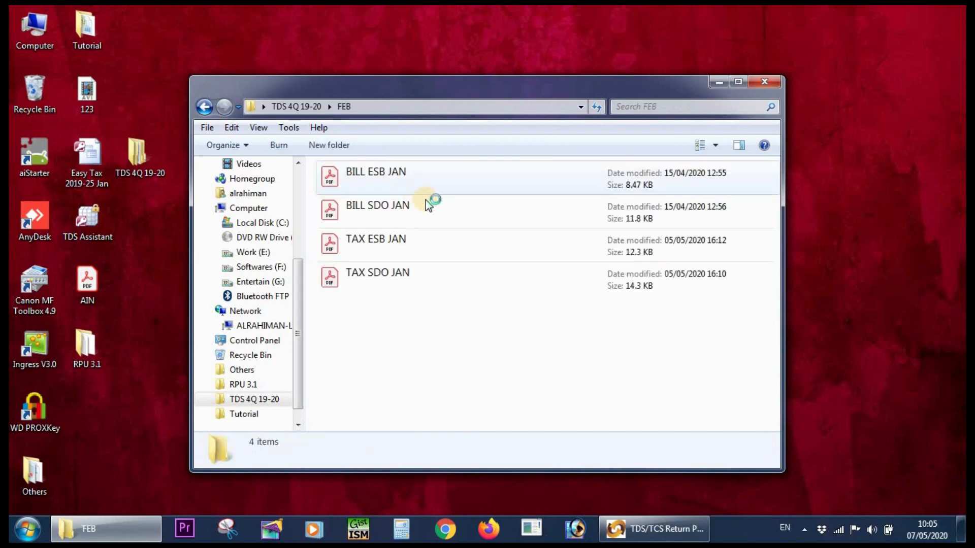
pyautogui.doubleClick(408, 280)
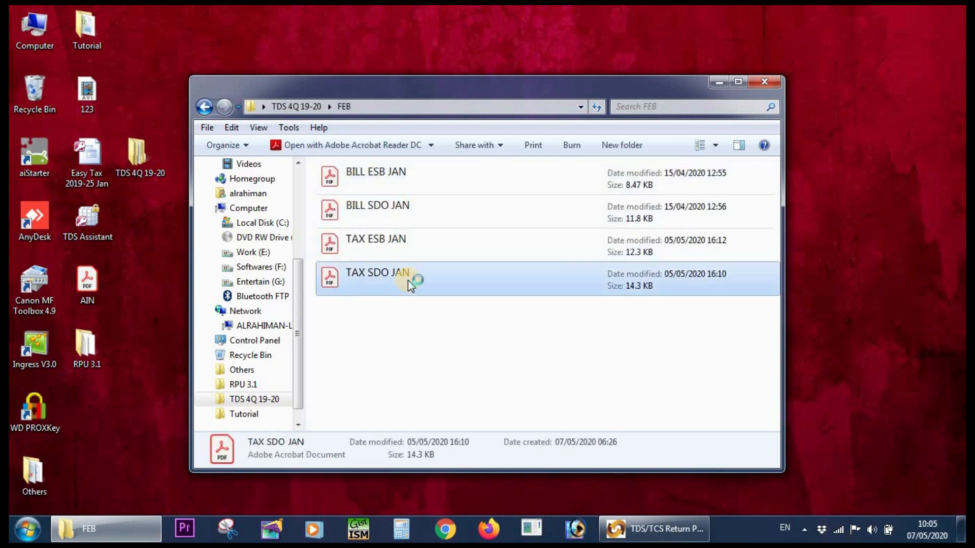
pyautogui.scroll(-4, 463, 301)
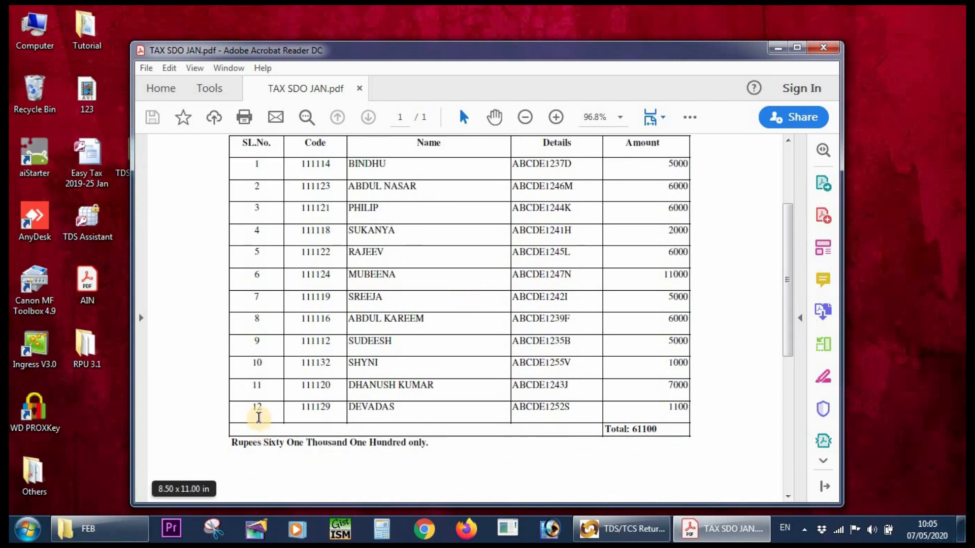
pyautogui.doubleClick(258, 416)
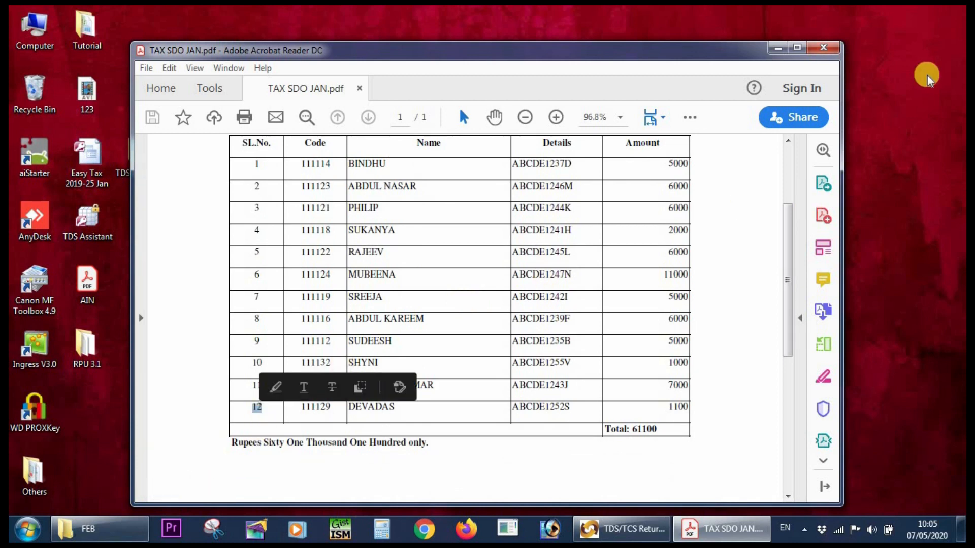
pyautogui.click(823, 49)
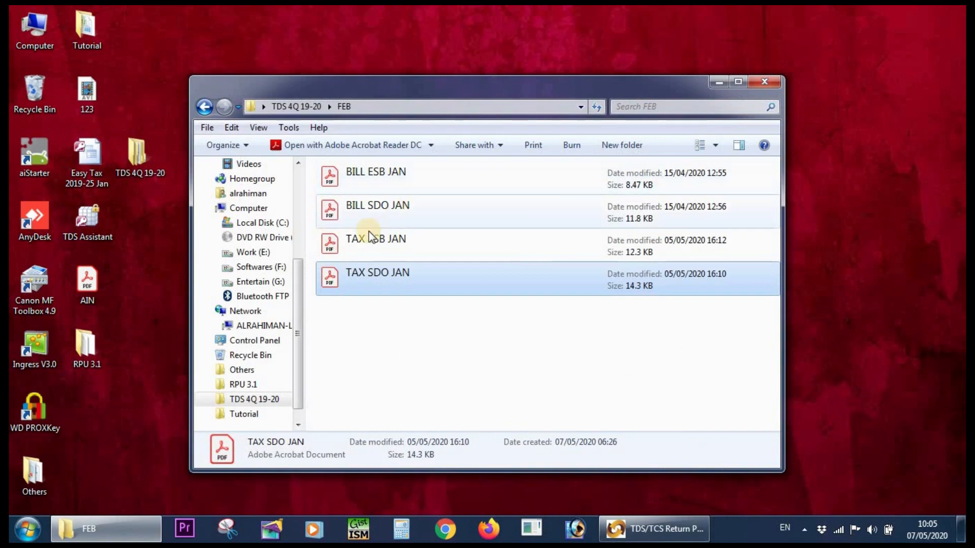
pyautogui.doubleClick(368, 231)
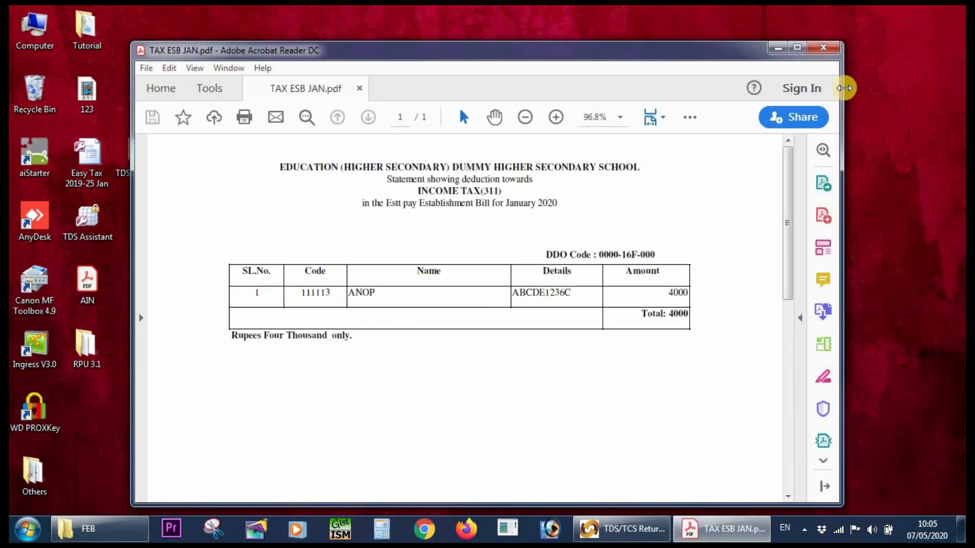
pyautogui.click(825, 47)
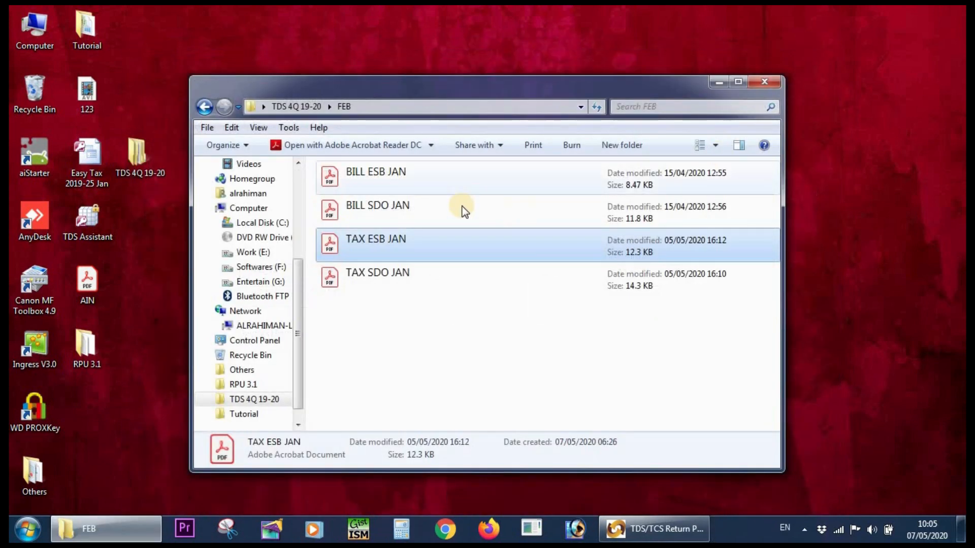
# View the deductees in TAX SDO FEB-1, TAX SDO FEB-2 and TAX ESB FEB in the MAR folder, then close the folder window.
pyautogui.click(204, 107)
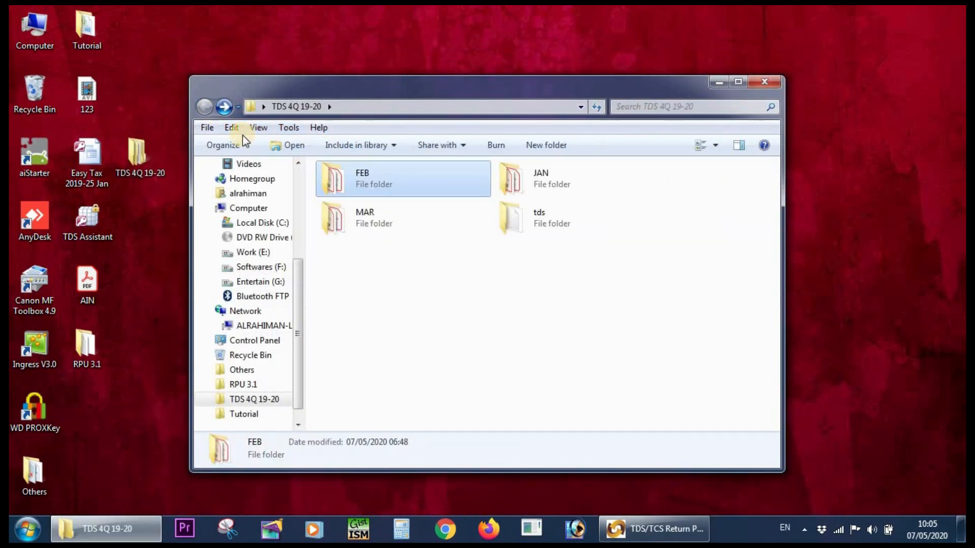
pyautogui.doubleClick(385, 224)
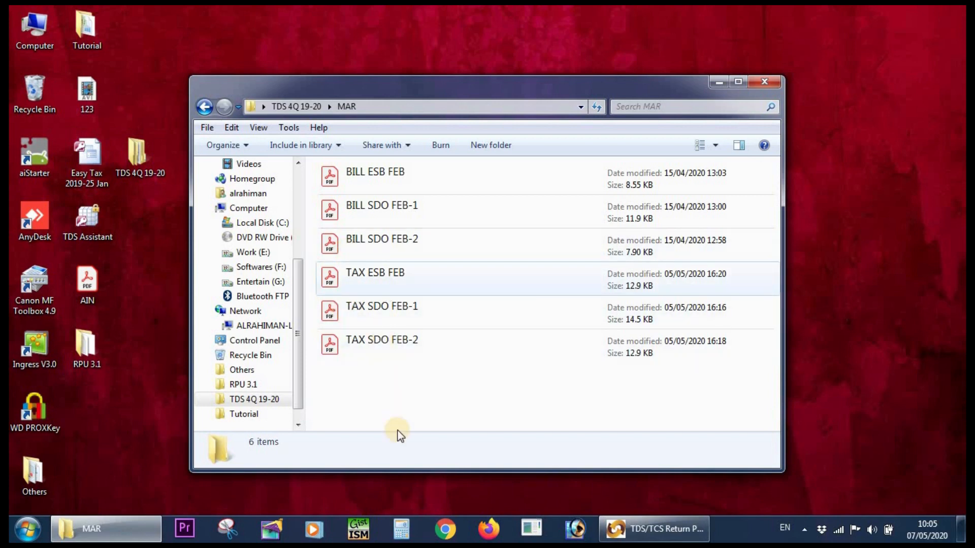
pyautogui.click(385, 305)
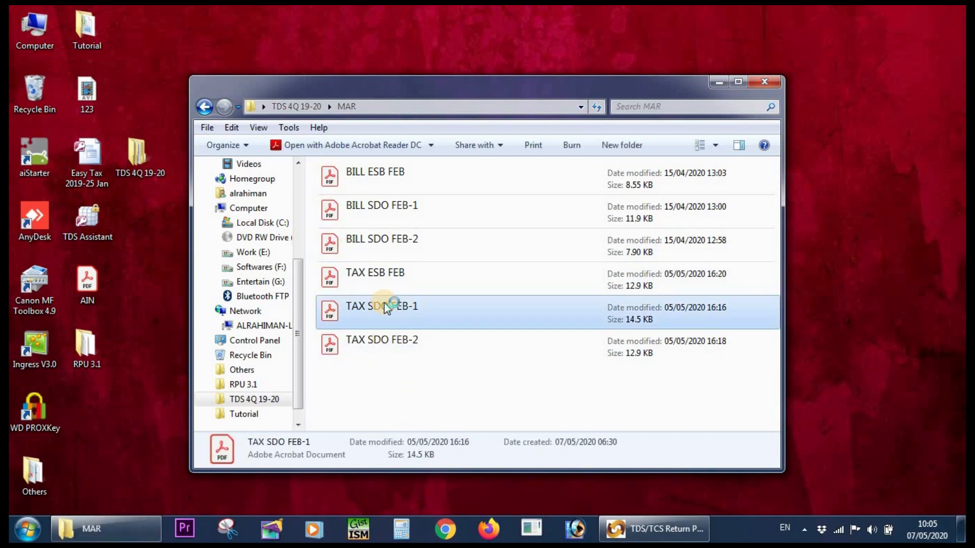
pyautogui.scroll(-1, 422, 320)
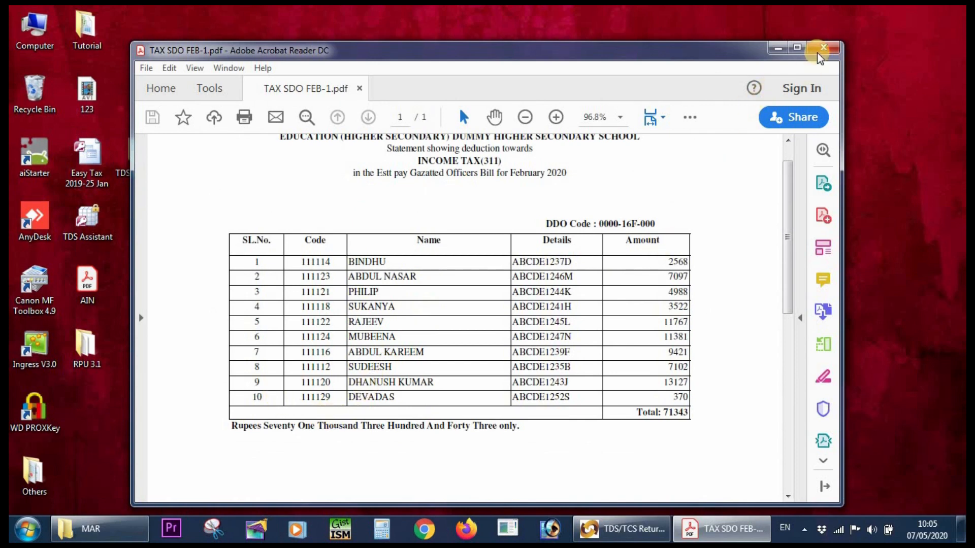
pyautogui.click(830, 51)
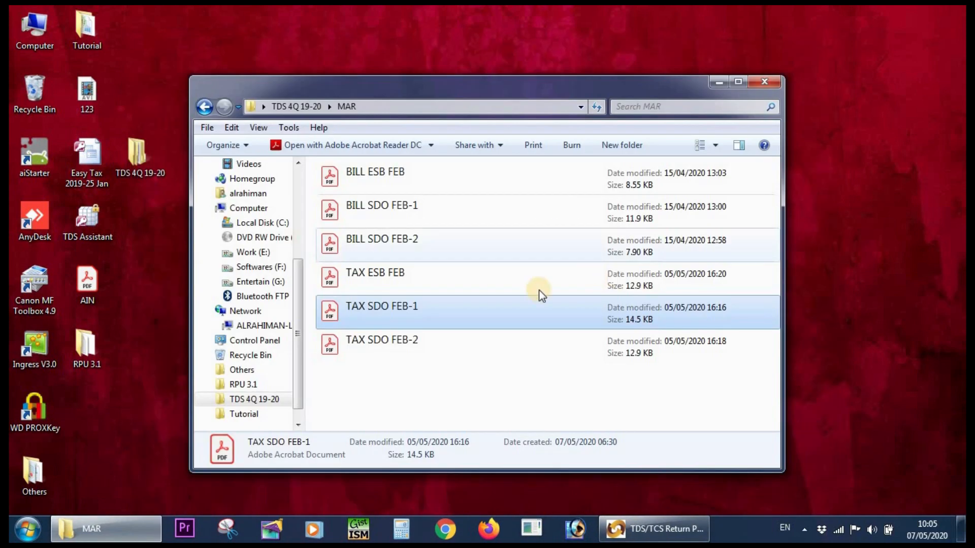
pyautogui.click(388, 340)
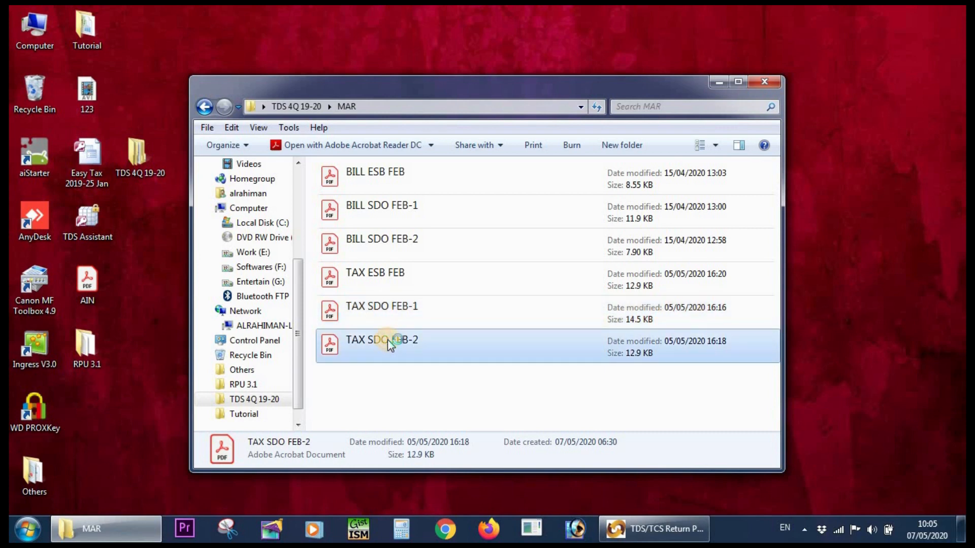
pyautogui.doubleClick(388, 339)
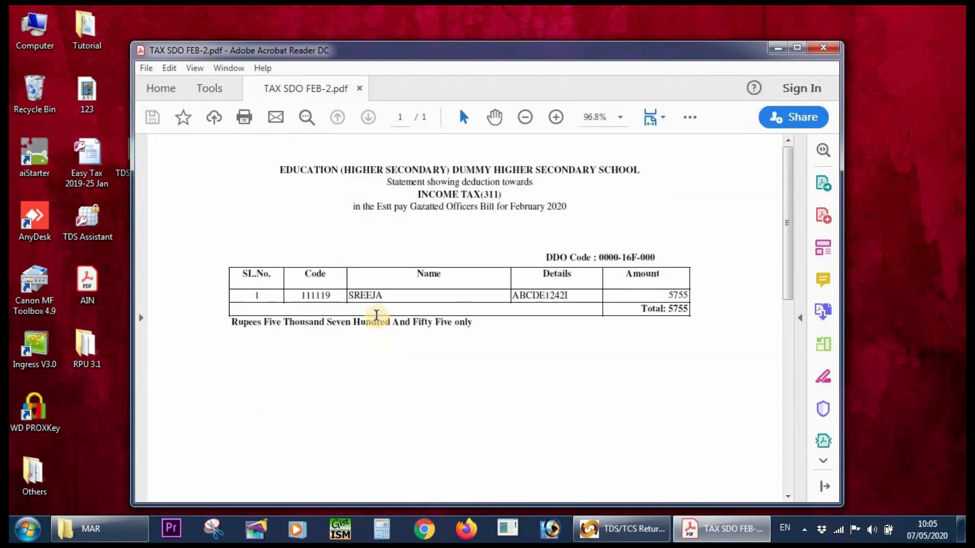
pyautogui.click(825, 49)
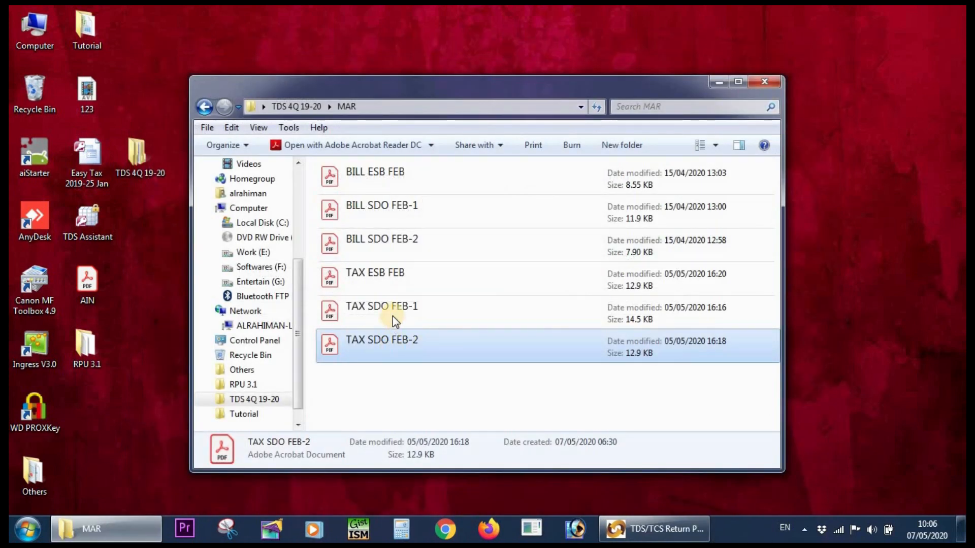
pyautogui.doubleClick(396, 284)
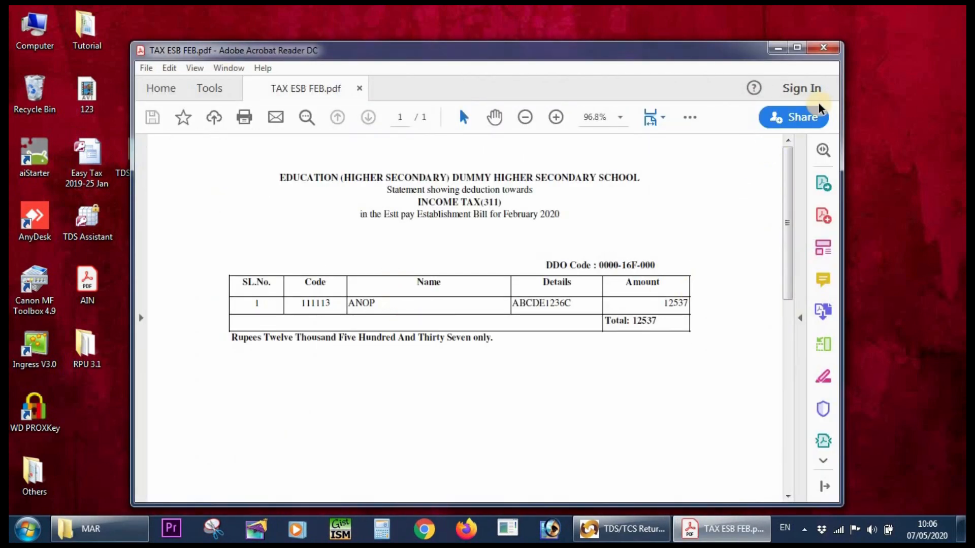
pyautogui.click(824, 48)
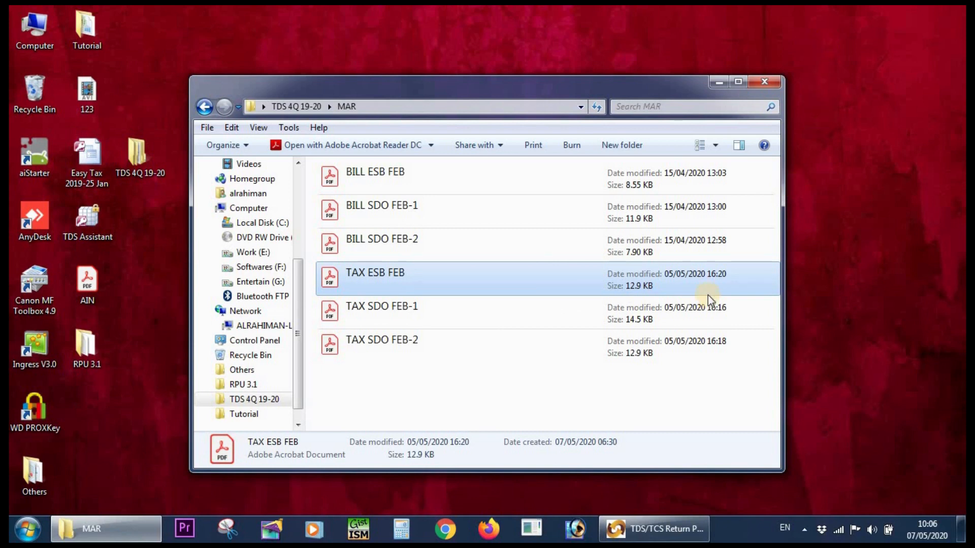
pyautogui.click(776, 84)
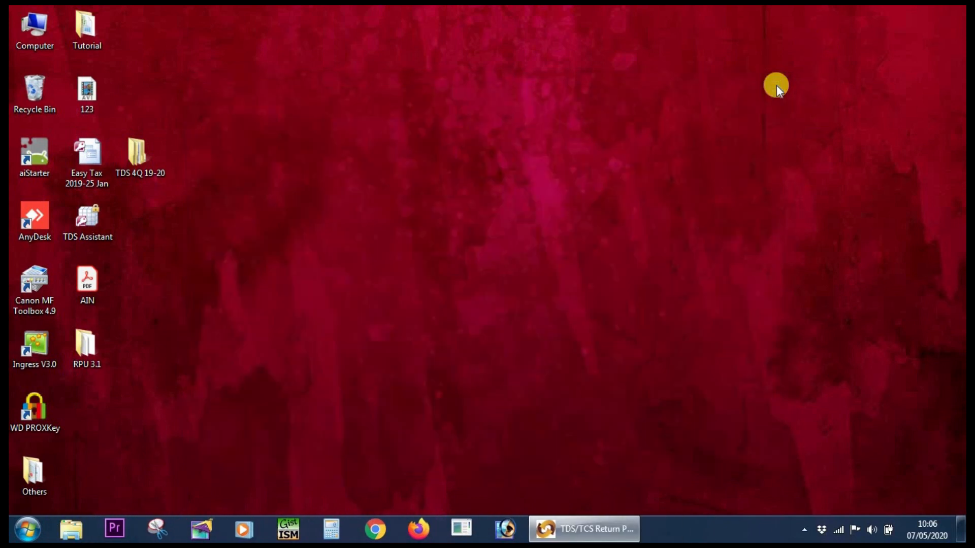
# Switch to the Return Preparation Utility, insert 13, 13 and 12 deductee rows for challans 1, 2 and 3 in Annexure I, and review them.
pyautogui.click(589, 540)
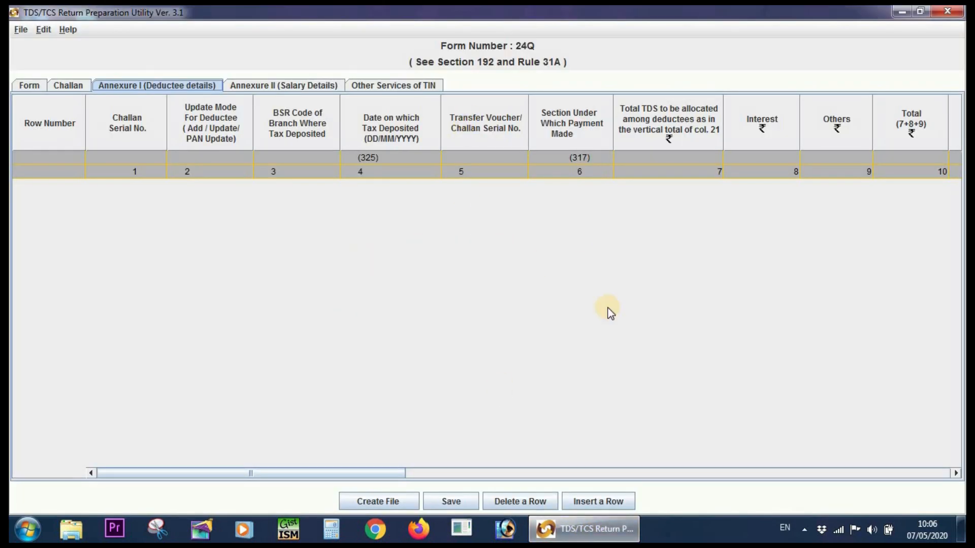
pyautogui.click(605, 500)
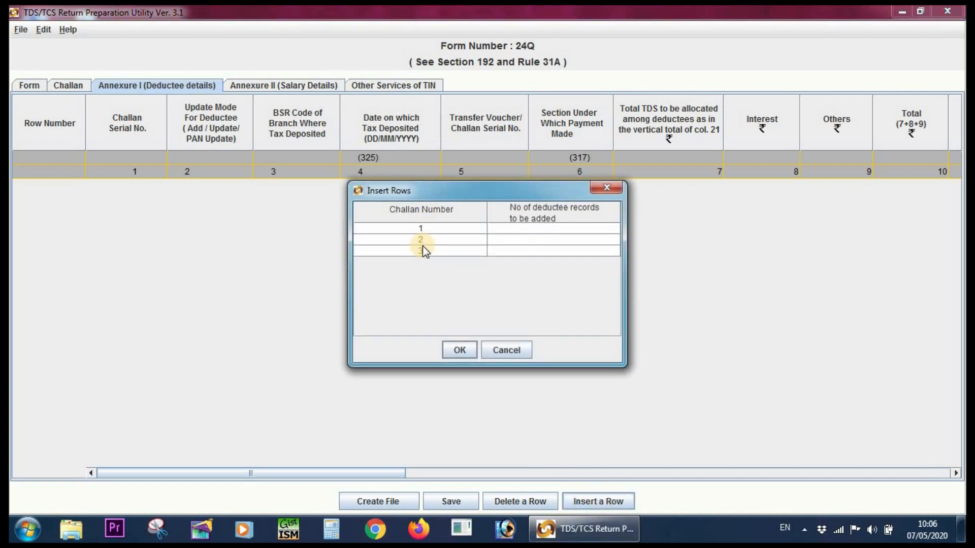
pyautogui.doubleClick(520, 230)
pyautogui.write('13')
pyautogui.press('Return')
pyautogui.write('1')
pyautogui.press('Return')
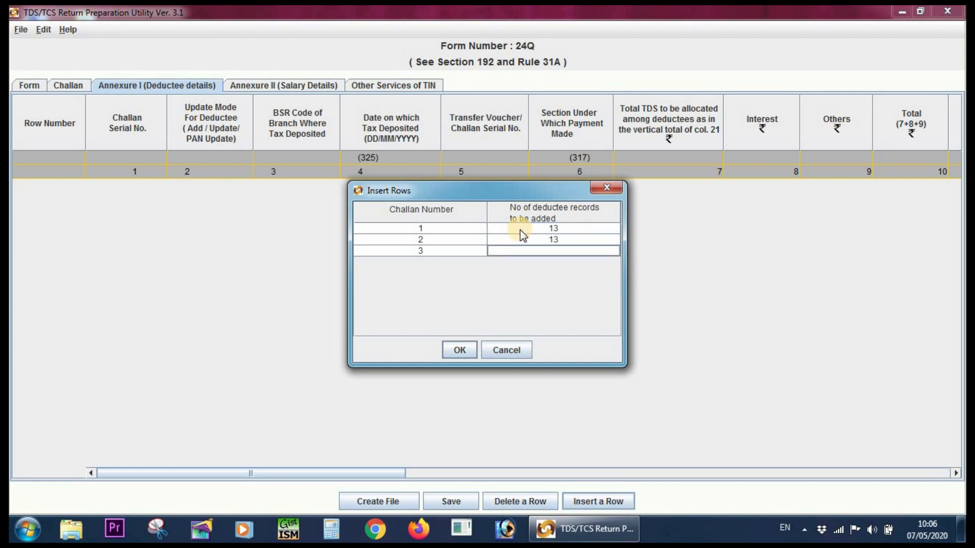
pyautogui.write('1')
pyautogui.click(458, 350)
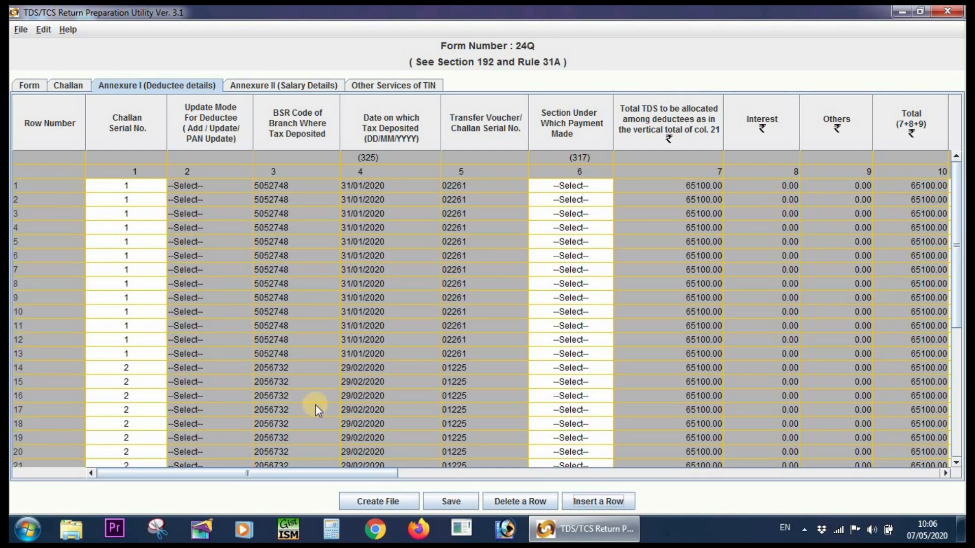
pyautogui.scroll(-5, 376, 391)
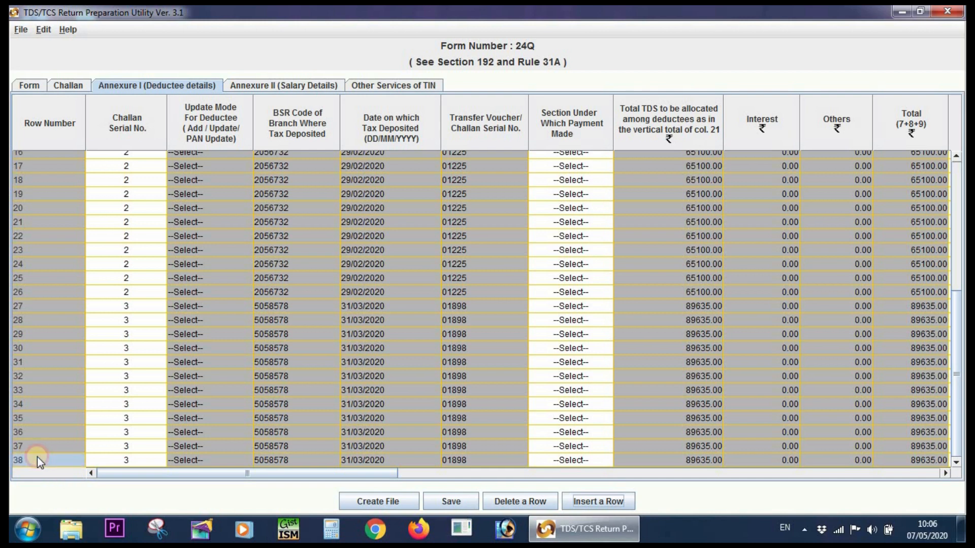
pyautogui.scroll(6, 300, 201)
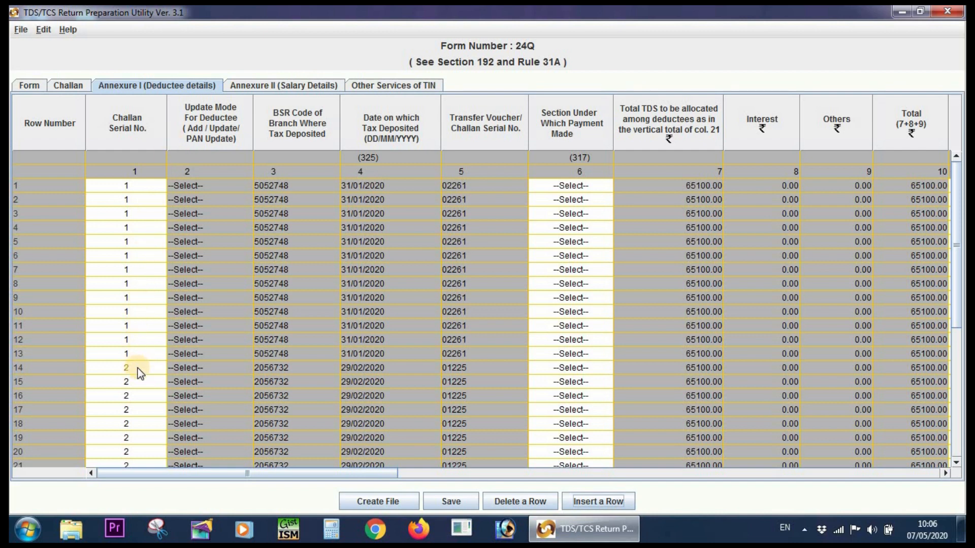
pyautogui.scroll(-5, 157, 388)
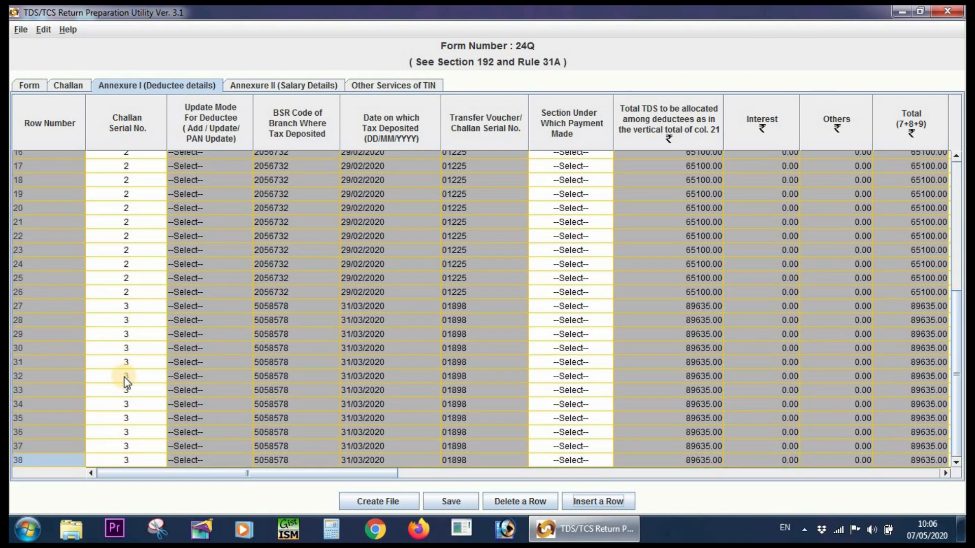
pyautogui.scroll(6, 124, 377)
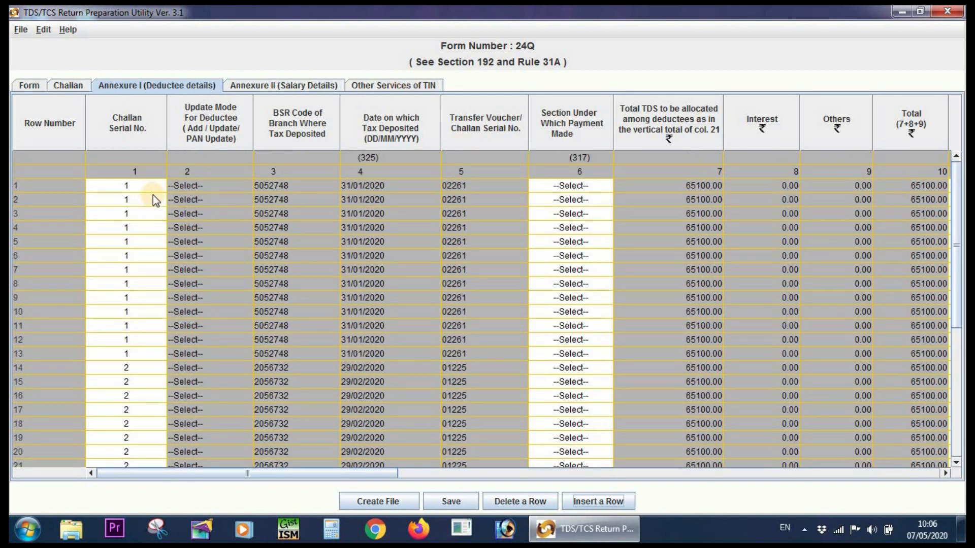
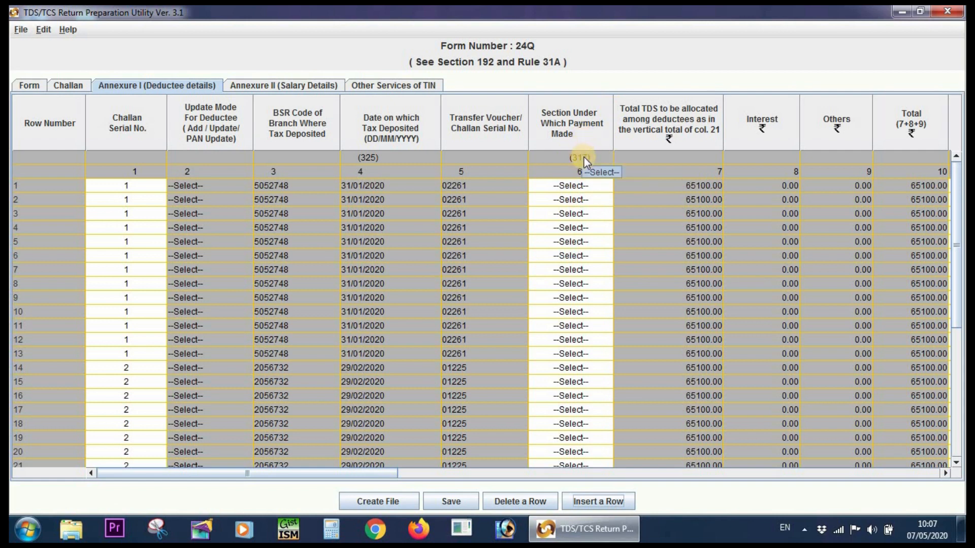
# Set the section under which payment is made to 92A for the first deductee row of challan 1.
pyautogui.click(583, 187)
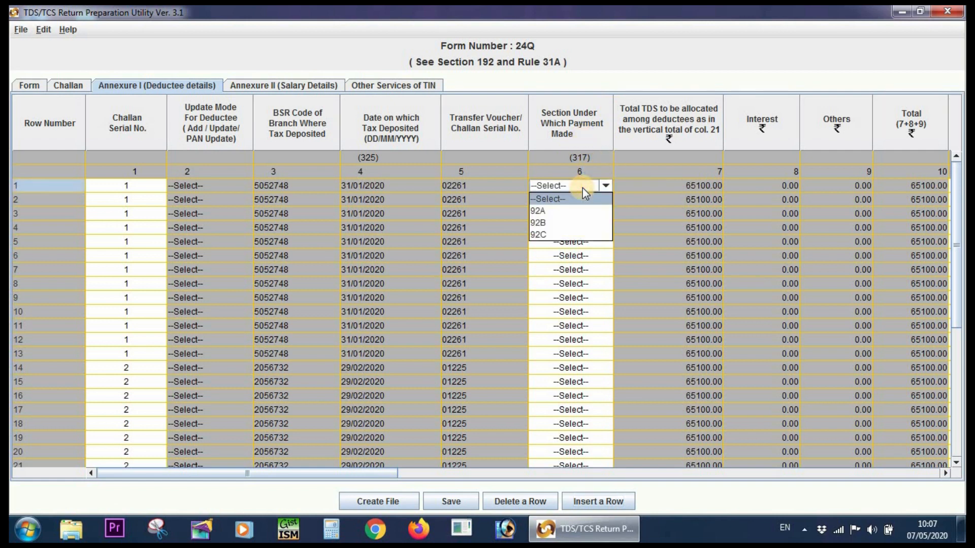
pyautogui.click(553, 211)
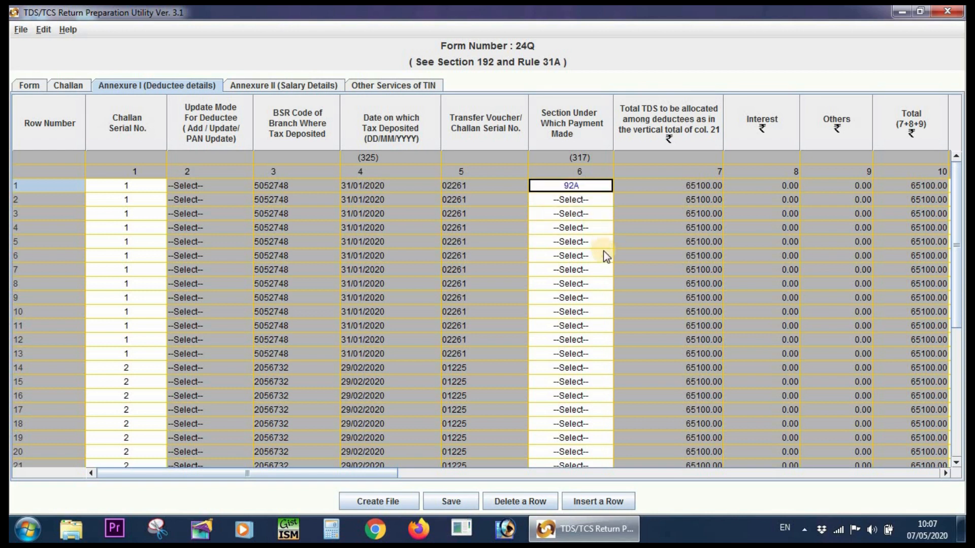
pyautogui.click(658, 239)
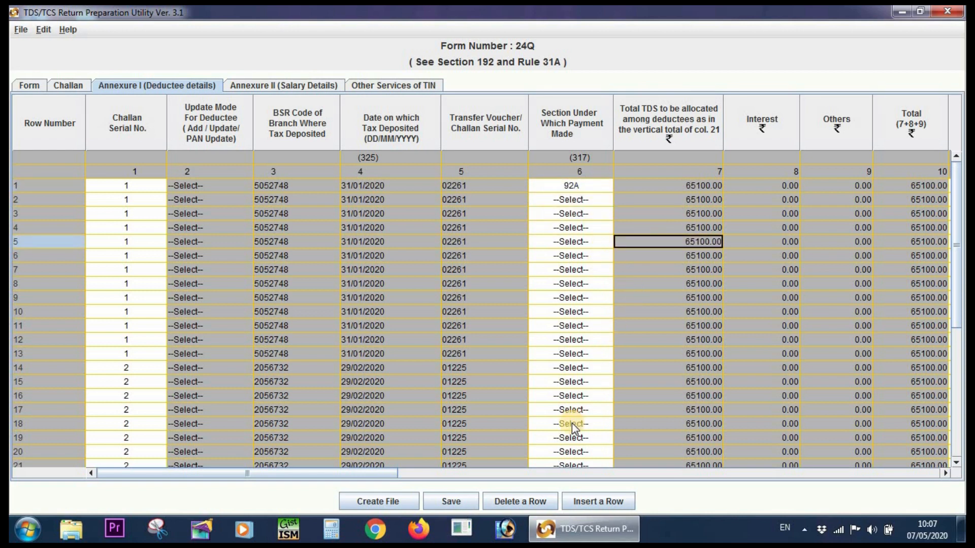
# Minimize the utility, open TAX SDO DEC from the JAN folder in TDS 4Q 19-20, and maximize it on the deductee table.
pyautogui.click(903, 11)
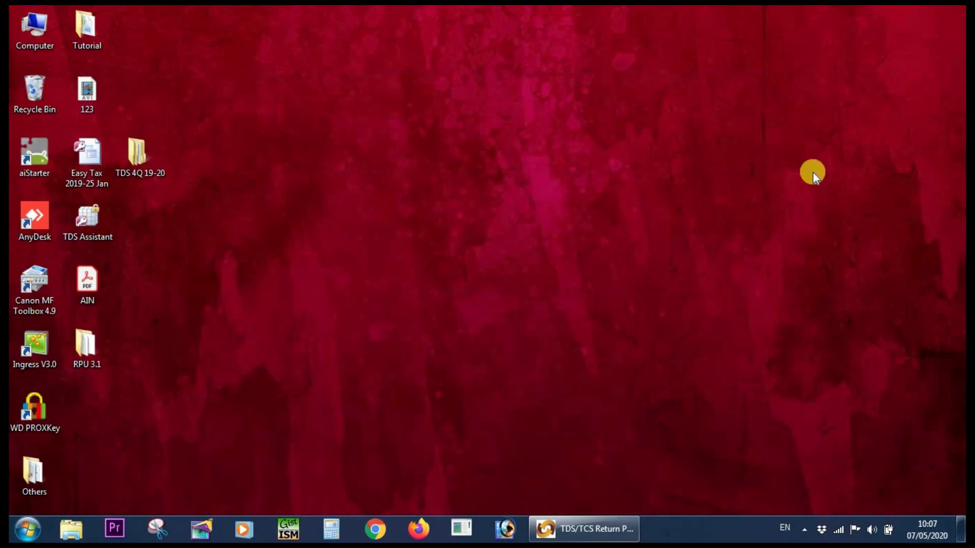
pyautogui.doubleClick(145, 151)
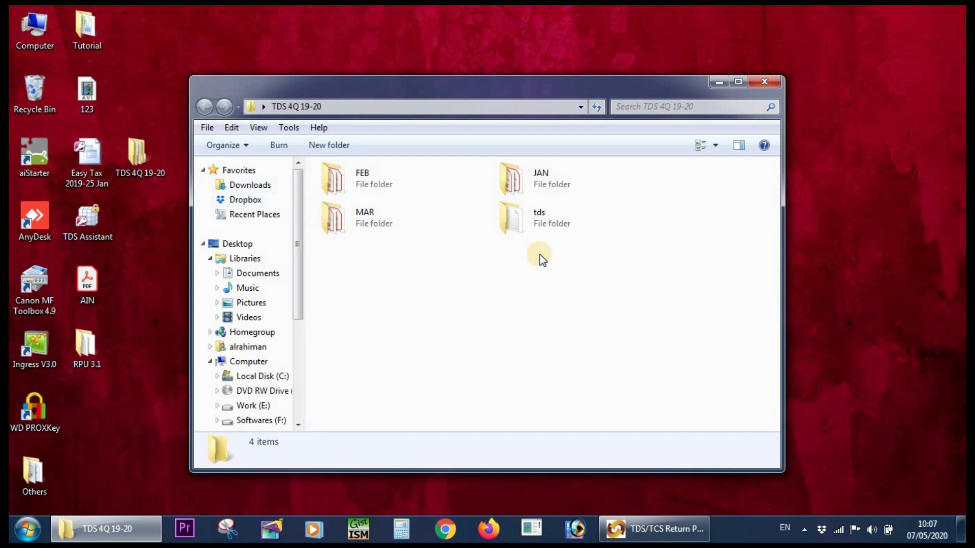
pyautogui.doubleClick(540, 184)
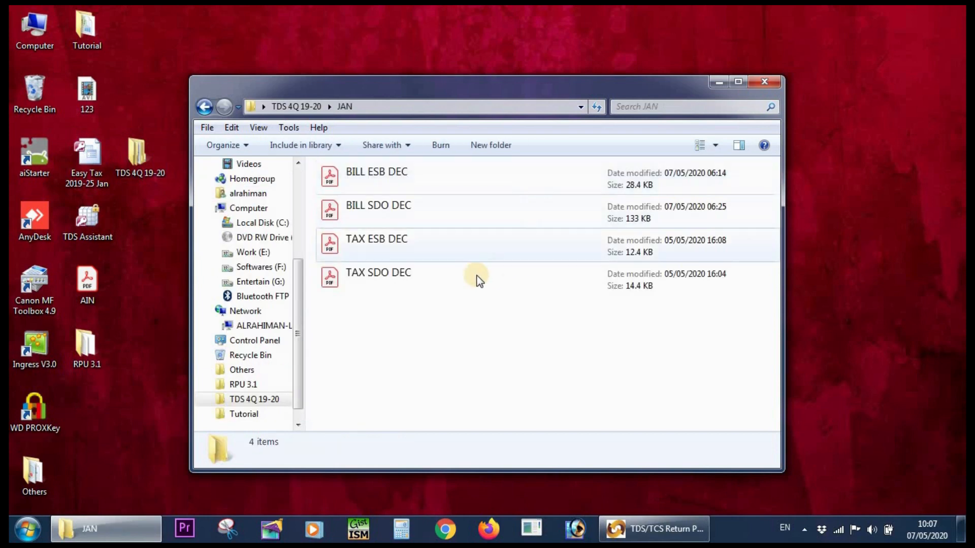
pyautogui.doubleClick(420, 281)
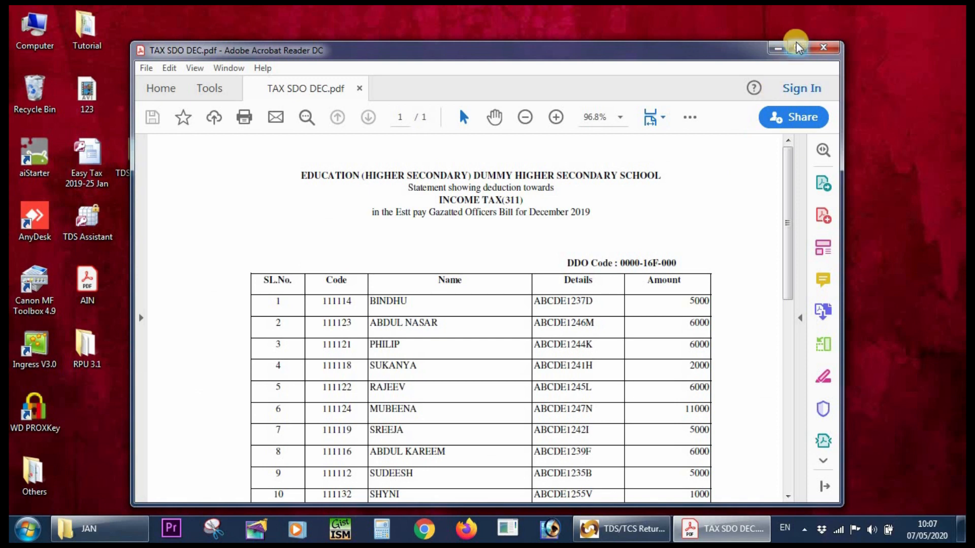
pyautogui.click(798, 48)
pyautogui.scroll(3, 631, 239)
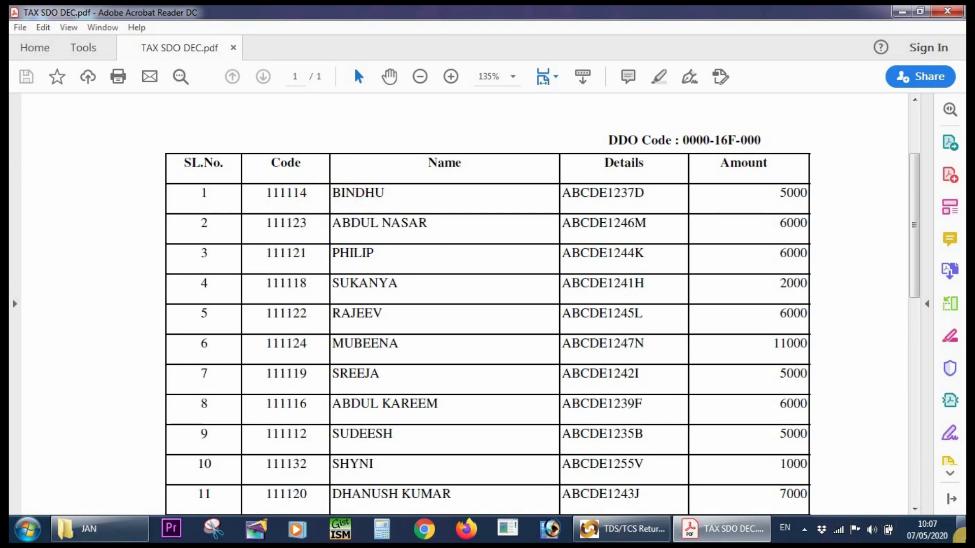
# Copy the first employee's code from TAX SDO DEC into the Employee Reference No. of row 1 in the Return Preparation Utility.
pyautogui.click(652, 529)
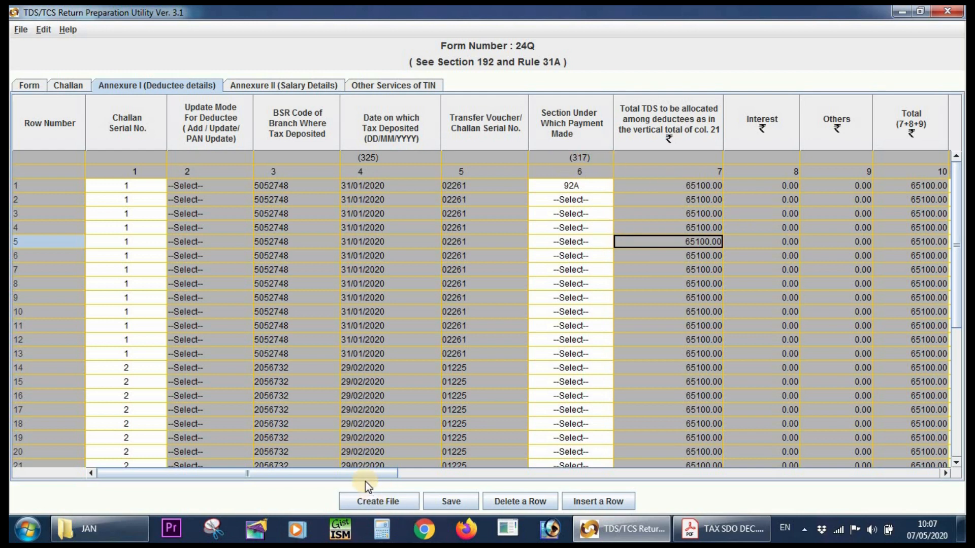
pyautogui.moveTo(394, 476); pyautogui.dragTo(532, 484)
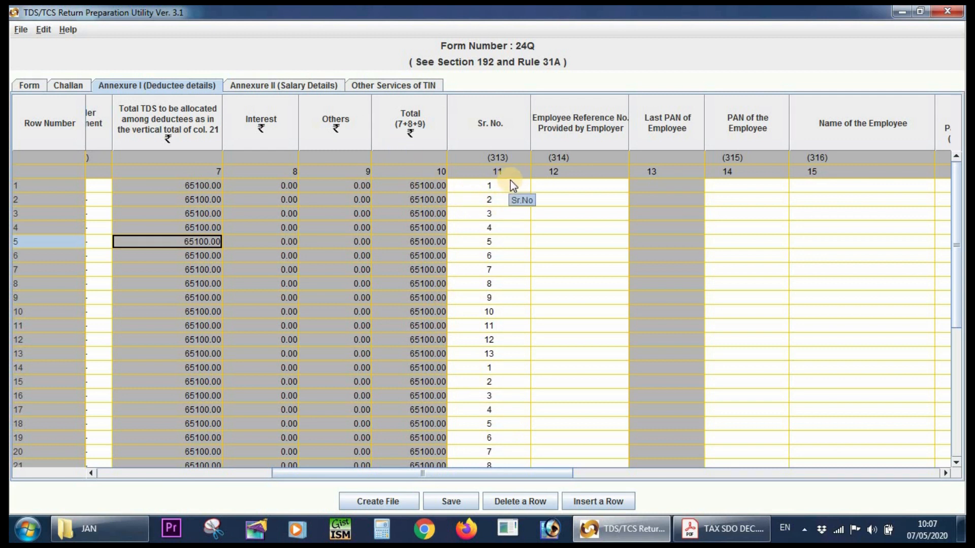
pyautogui.click(559, 185)
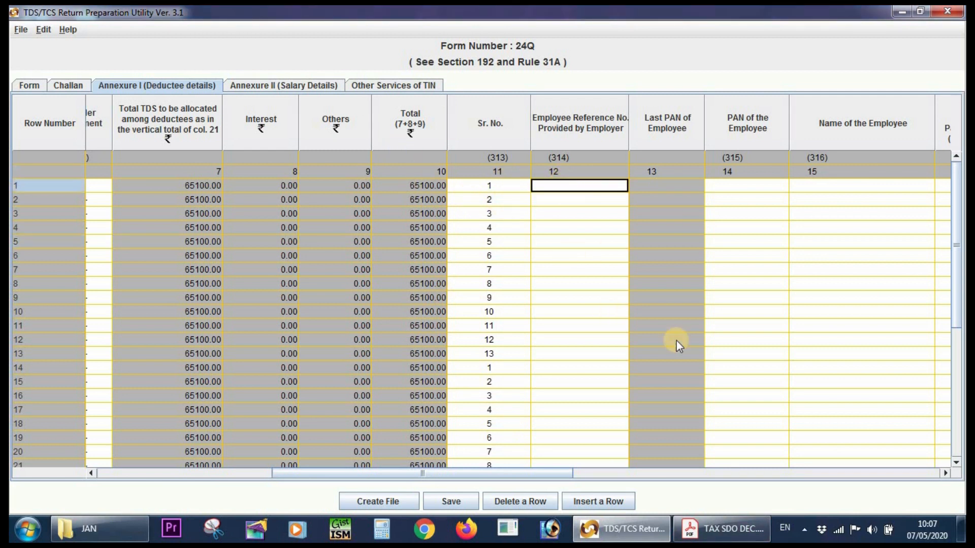
pyautogui.click(735, 533)
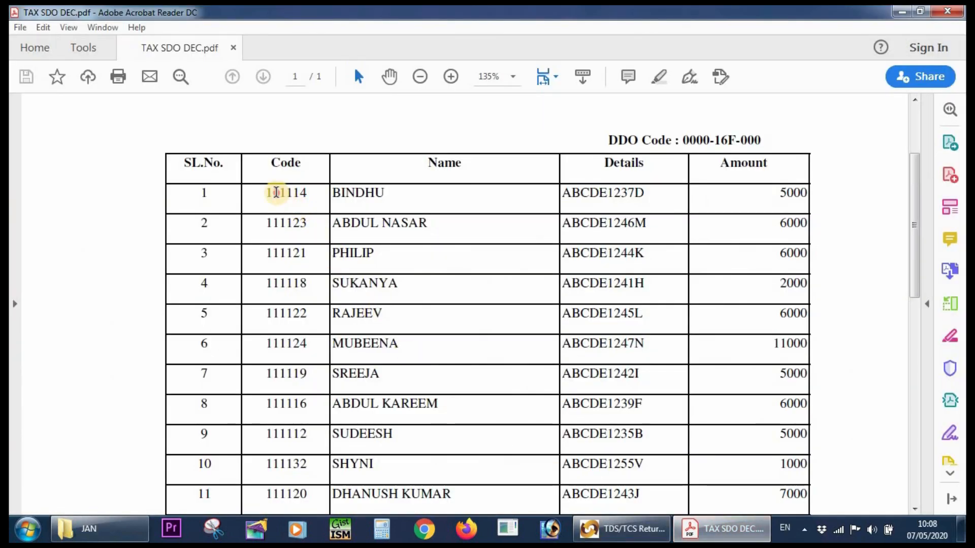
pyautogui.doubleClick(276, 192)
pyautogui.rightClick(281, 198)
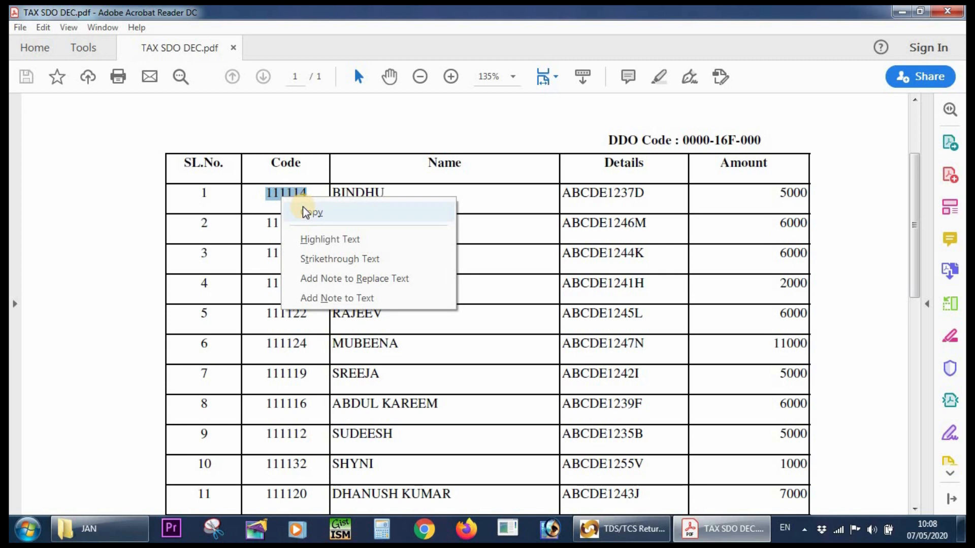
pyautogui.click(305, 212)
pyautogui.click(625, 538)
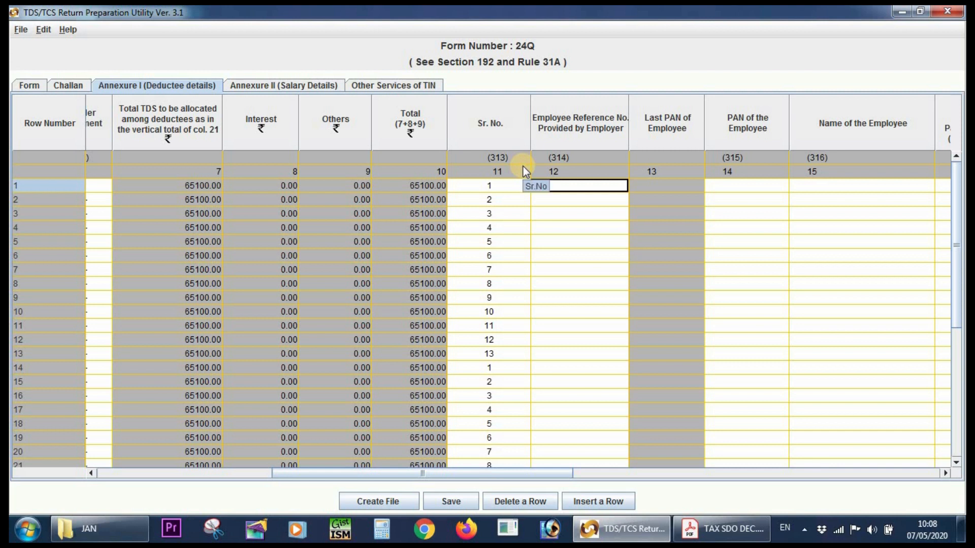
pyautogui.hotkey('ctrl', 'v')
# Copy the first employee's PAN from the Details column of TAX SDO DEC into the PAN of the Employee cell of row 1.
pyautogui.click(731, 186)
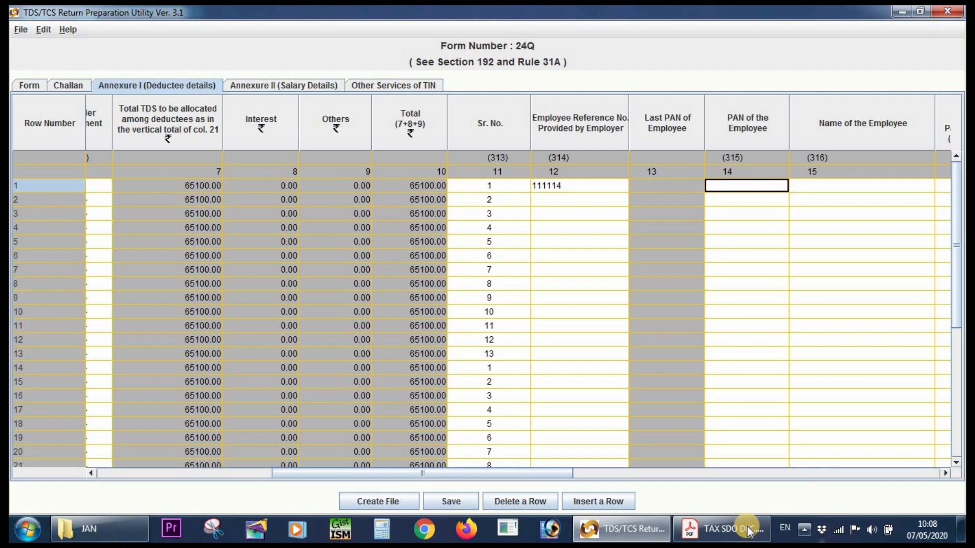
pyautogui.click(731, 528)
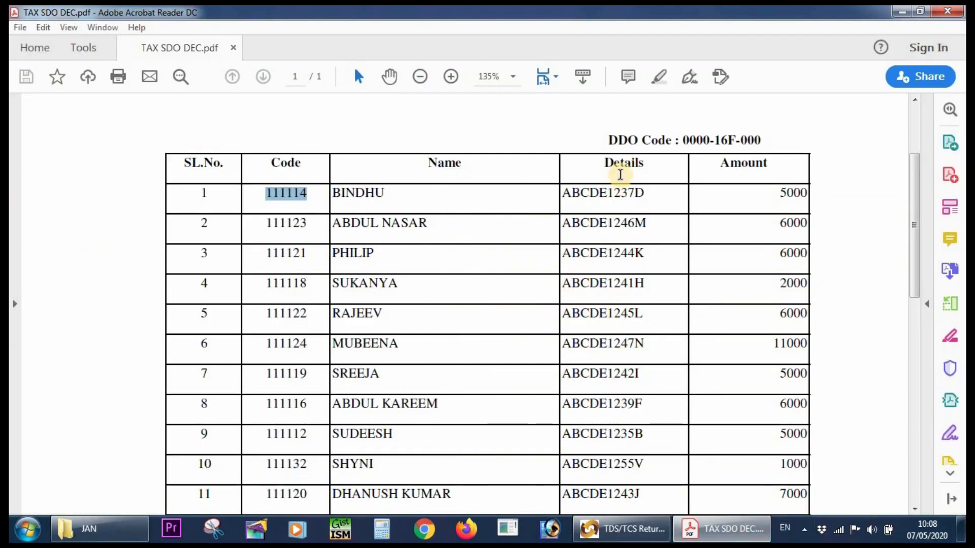
pyautogui.click(599, 193)
pyautogui.doubleClick(600, 194)
pyautogui.rightClick(587, 196)
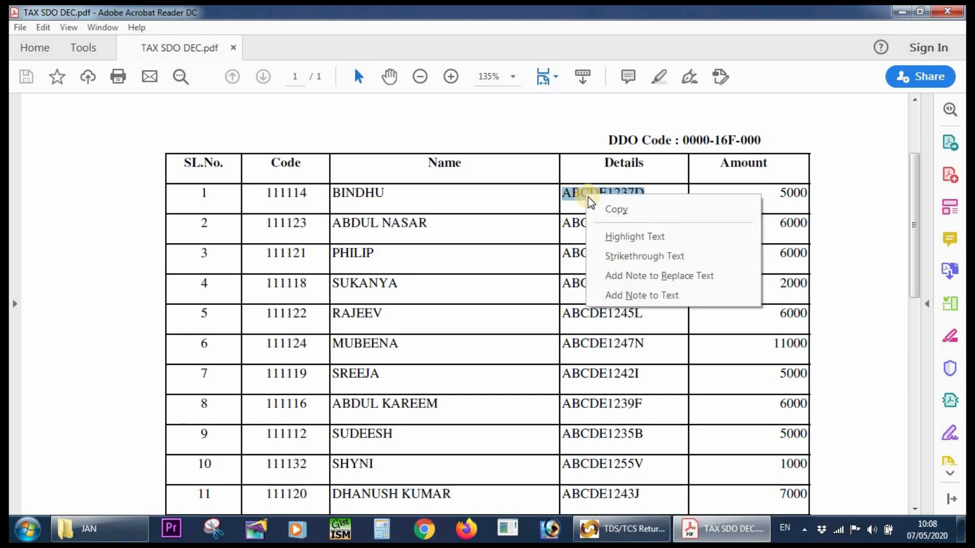
pyautogui.click(612, 210)
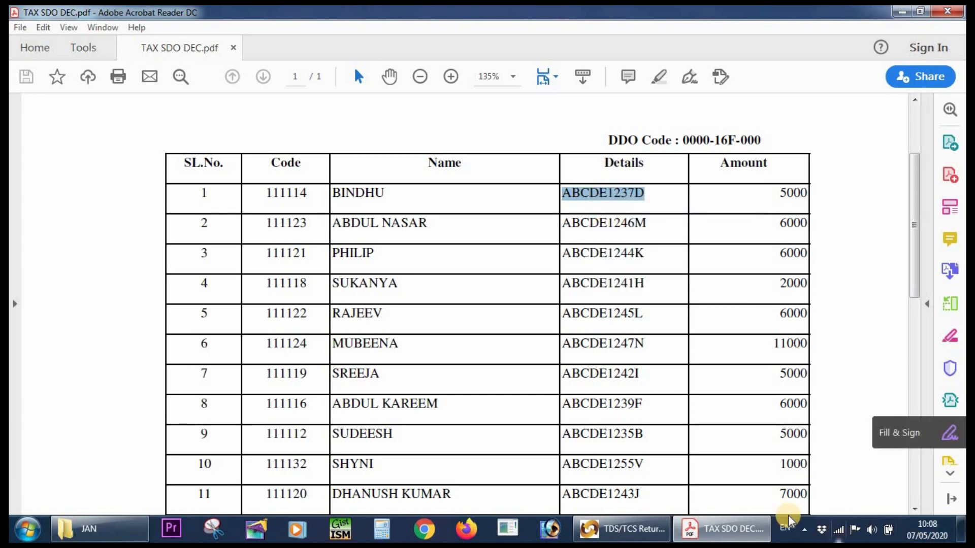
pyautogui.click(624, 529)
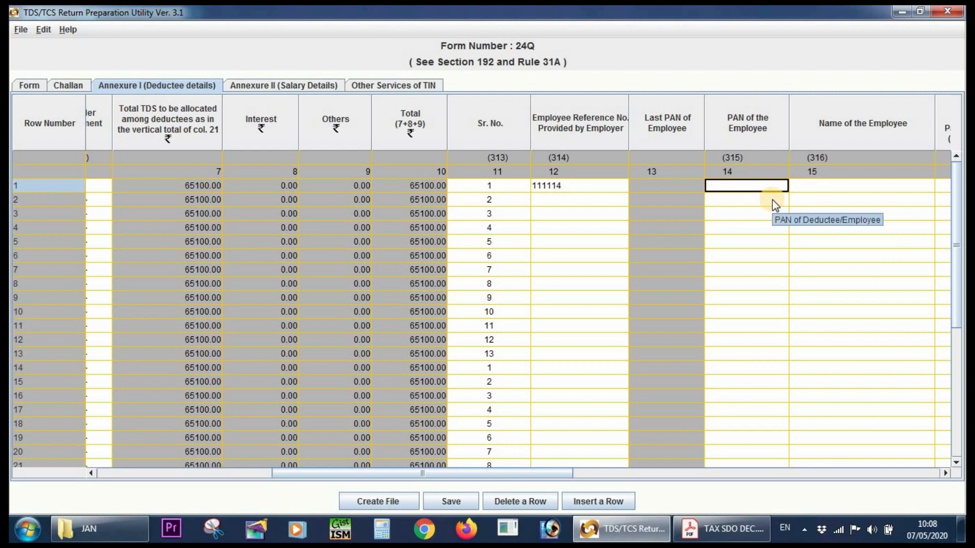
pyautogui.hotkey('ctrl', 'v')
# Copy the first employee's name from TAX SDO DEC into the Name of the Employee cell of row 1.
pyautogui.click(843, 184)
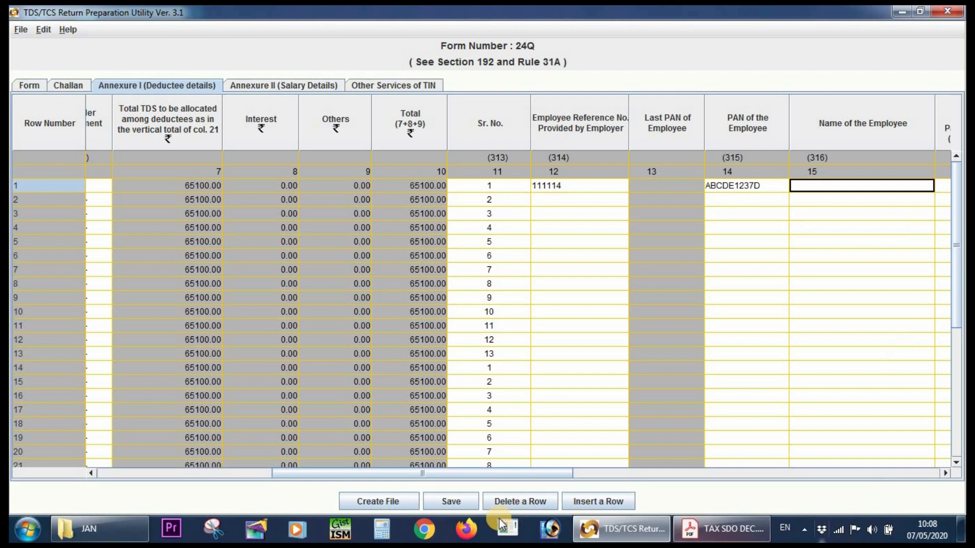
pyautogui.moveTo(467, 472); pyautogui.dragTo(594, 486)
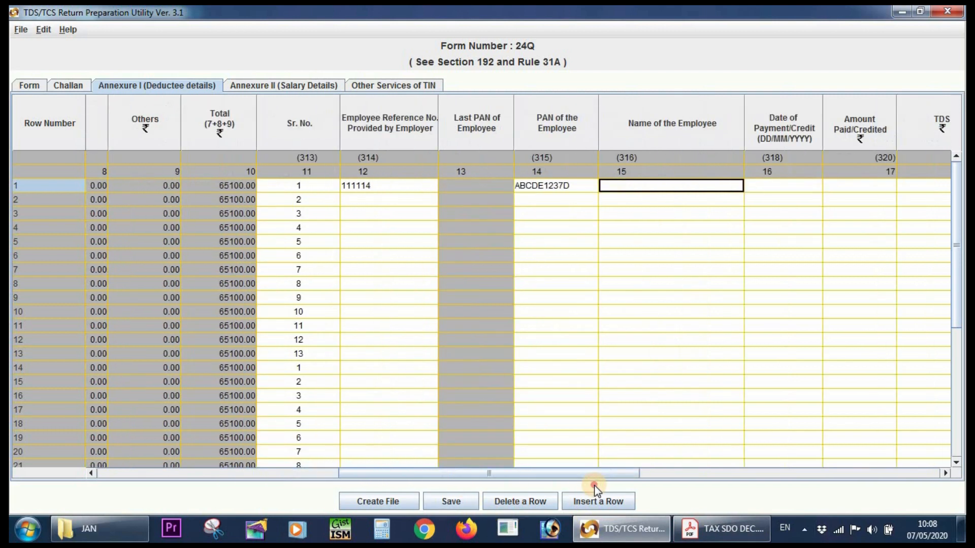
pyautogui.click(757, 539)
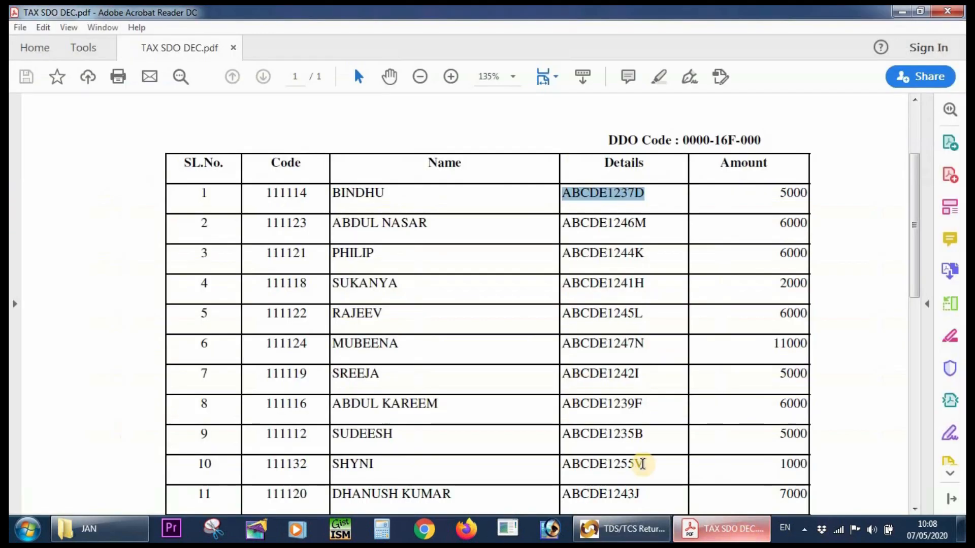
pyautogui.doubleClick(354, 193)
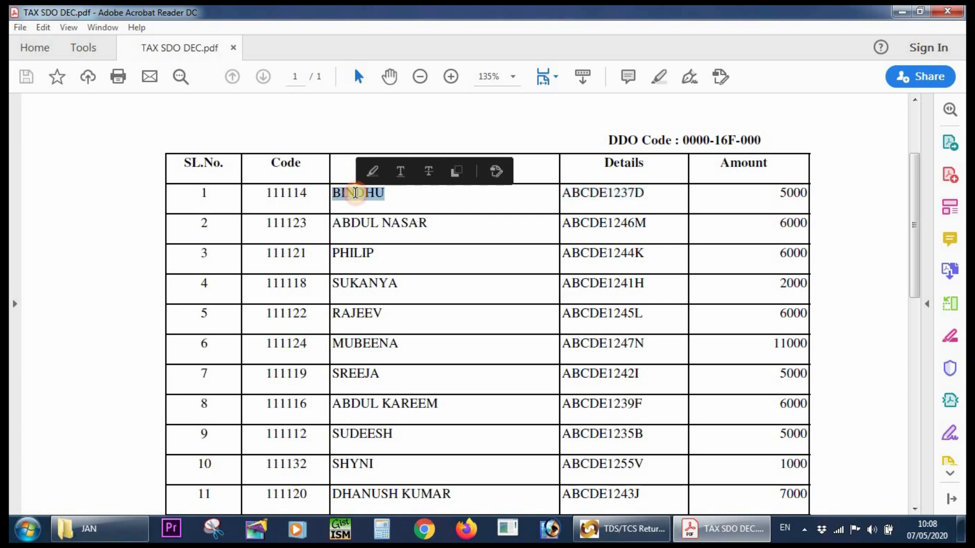
pyautogui.rightClick(357, 195)
pyautogui.click(382, 210)
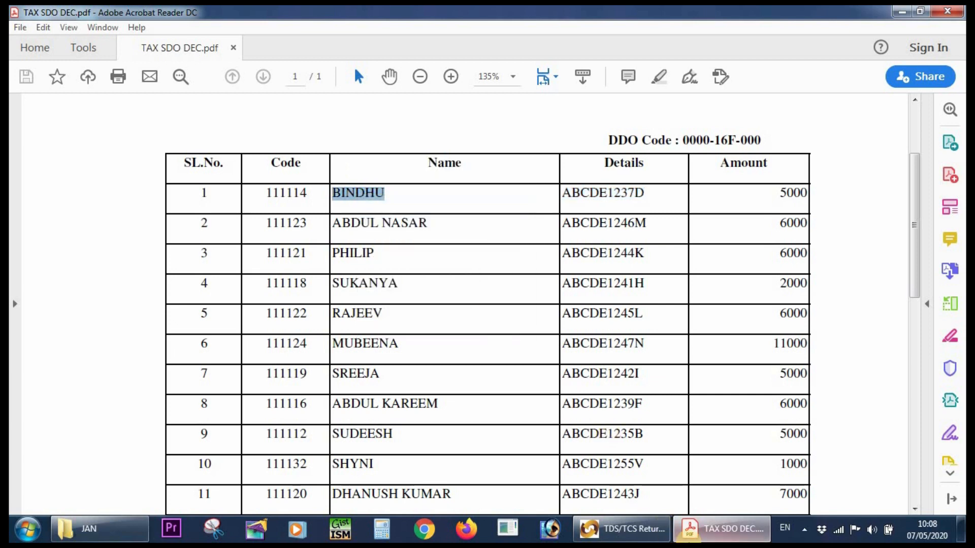
pyautogui.click(644, 528)
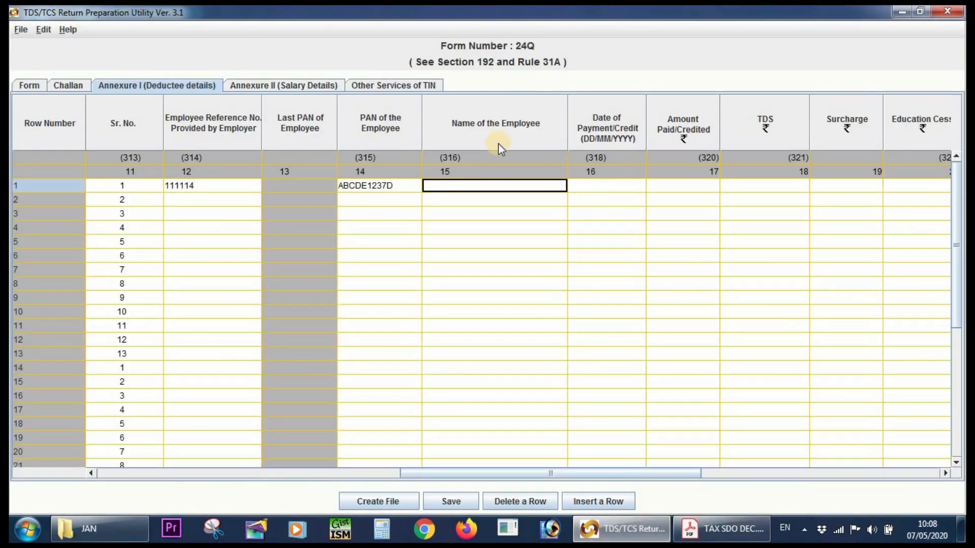
pyautogui.hotkey('ctrl', 'v')
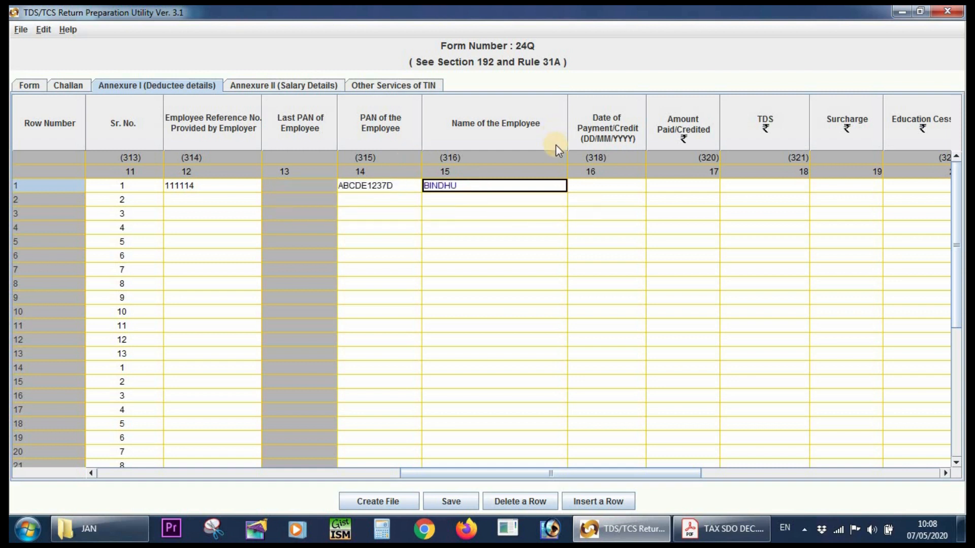
# Set the date of payment/credit in row 1 to 31/01/2020.
pyautogui.click(603, 188)
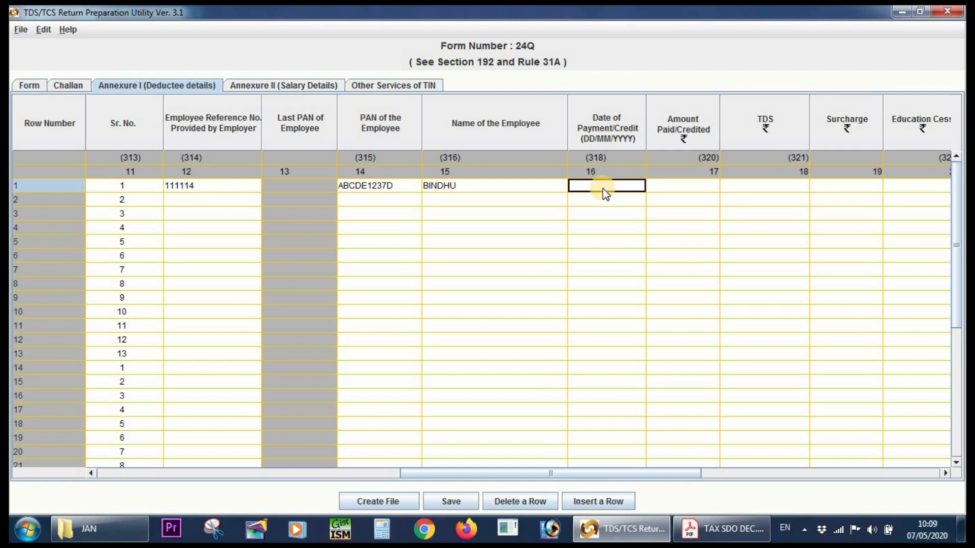
pyautogui.click(603, 188)
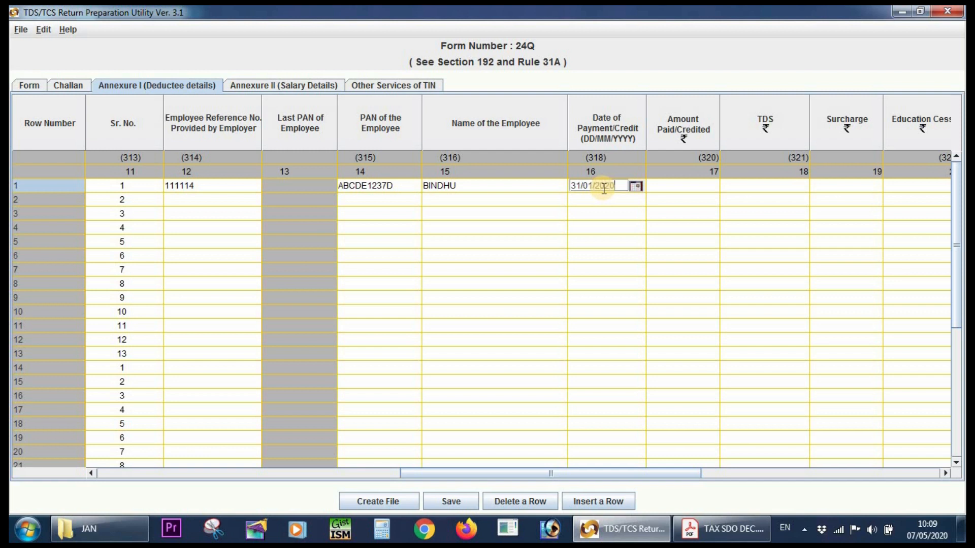
pyautogui.press('Tab')
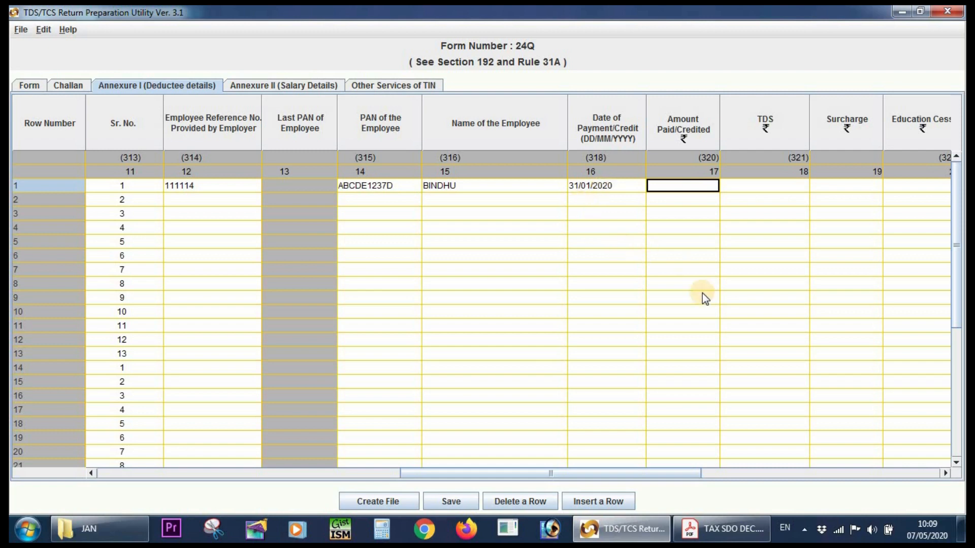
# Review the bill heading and deductee table in TAX SDO DEC, then minimize the document.
pyautogui.moveTo(731, 536)
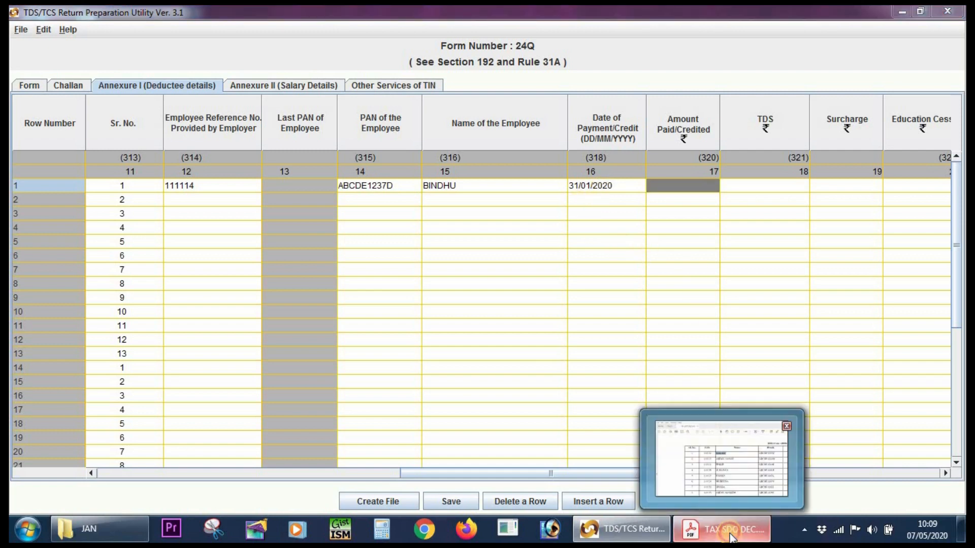
pyautogui.click(692, 470)
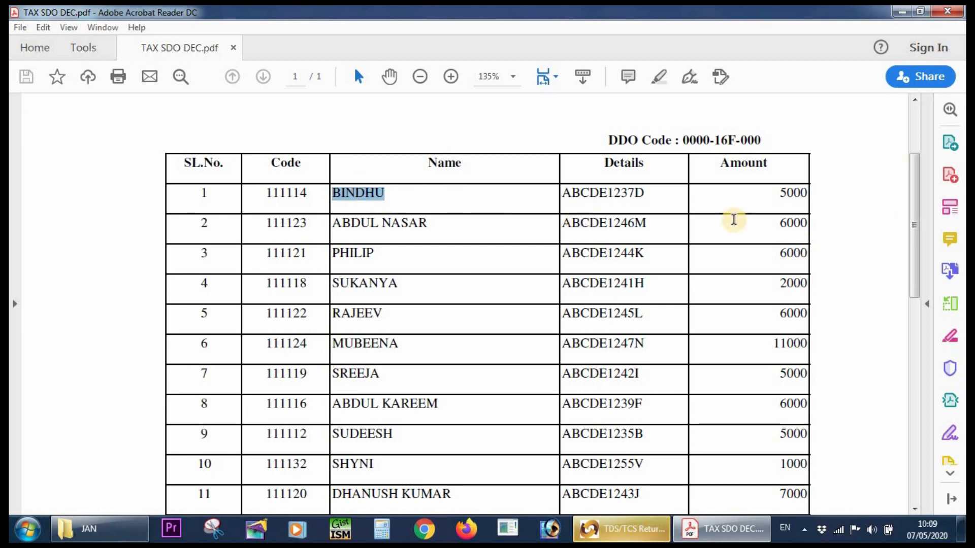
pyautogui.scroll(3, 376, 396)
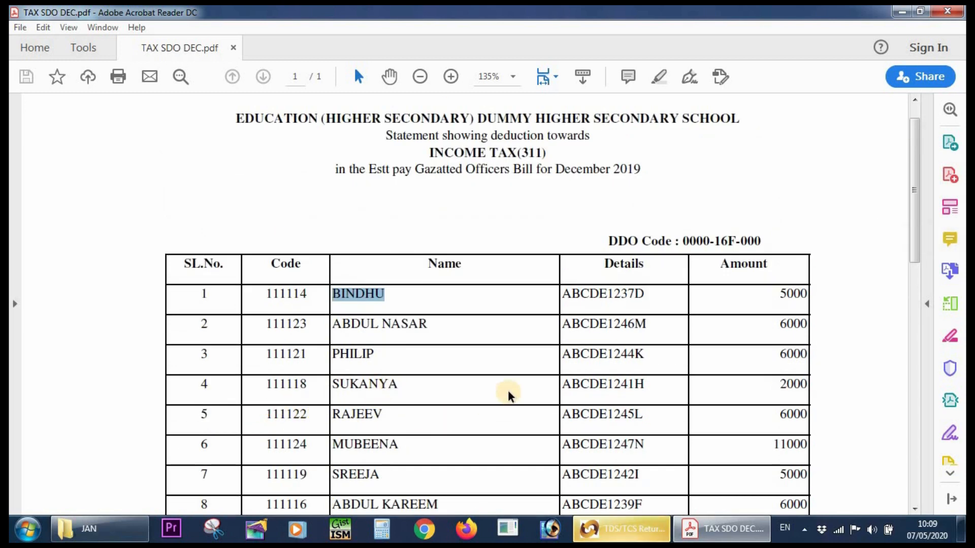
pyautogui.scroll(-2, 514, 392)
pyautogui.scroll(3, 514, 391)
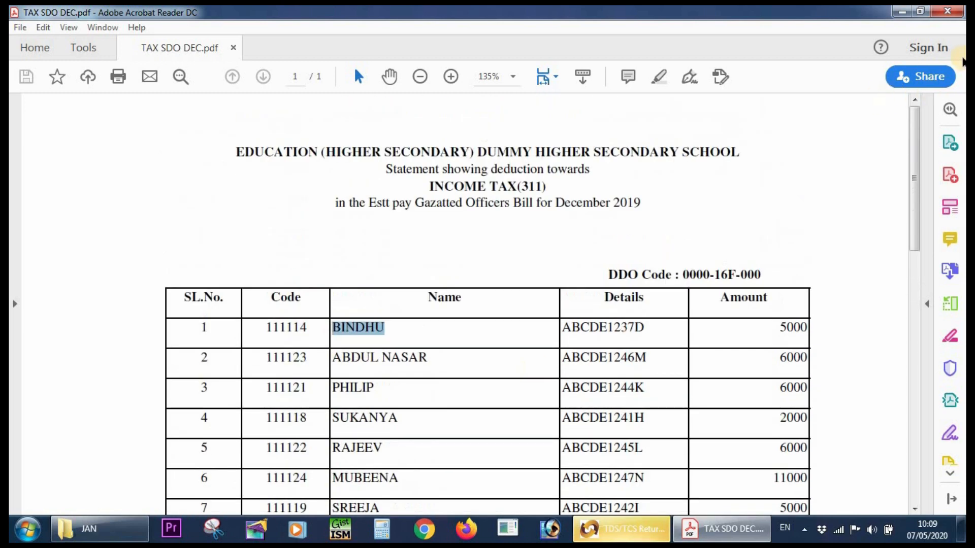
pyautogui.click(901, 11)
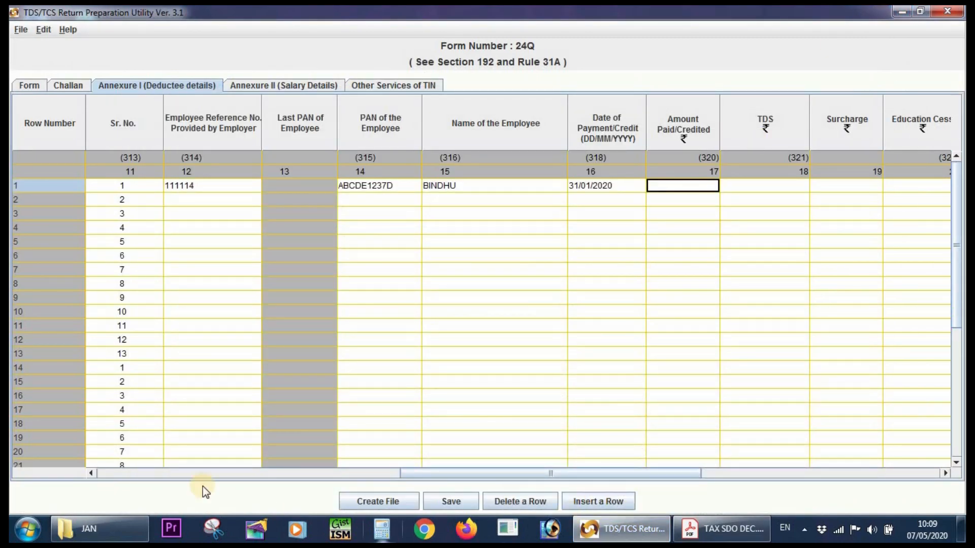
# Open BILL SDO DEC from the JAN folder and find the first employee's row in the pay bill.
pyautogui.click(130, 530)
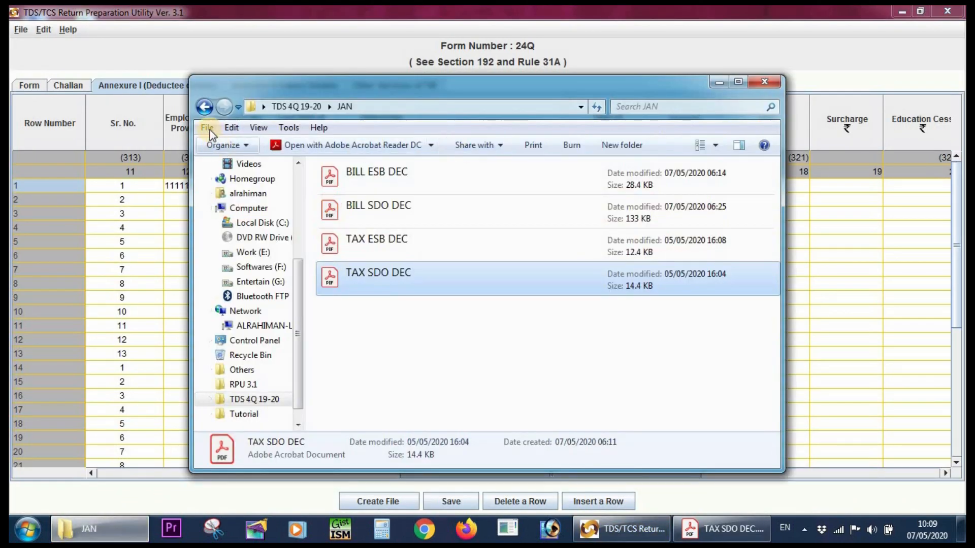
pyautogui.click(204, 107)
pyautogui.doubleClick(602, 171)
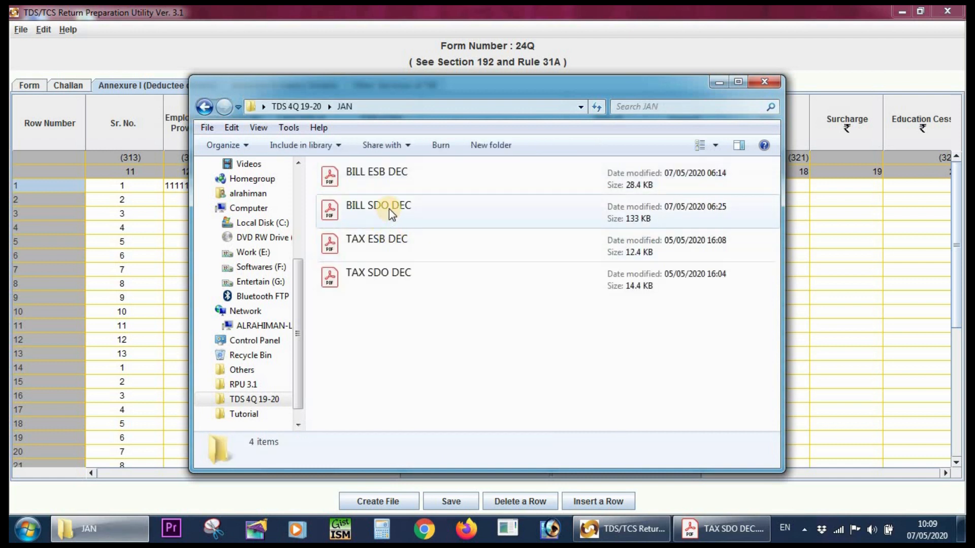
pyautogui.doubleClick(390, 213)
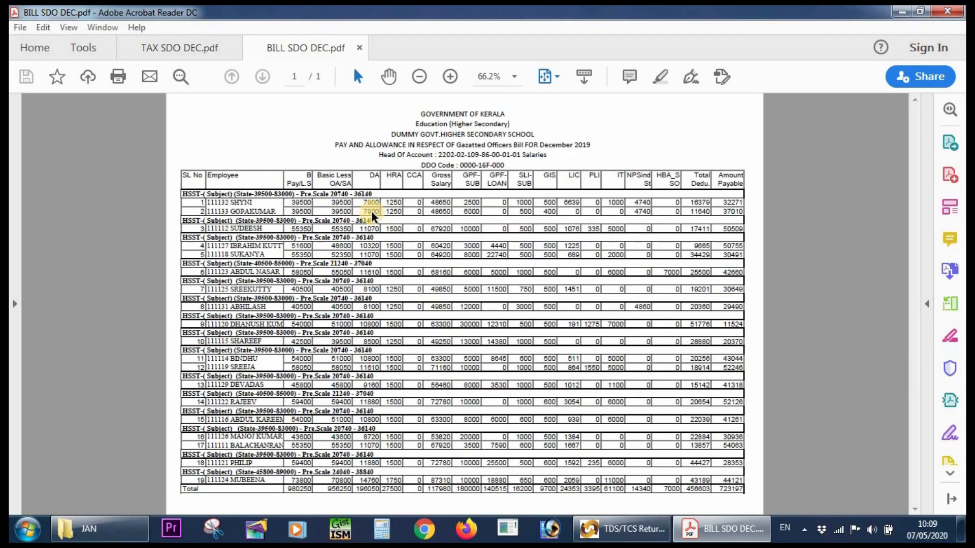
pyautogui.keyDown('ctrl'); pyautogui.scroll(3, 221, 238); pyautogui.keyUp('ctrl')
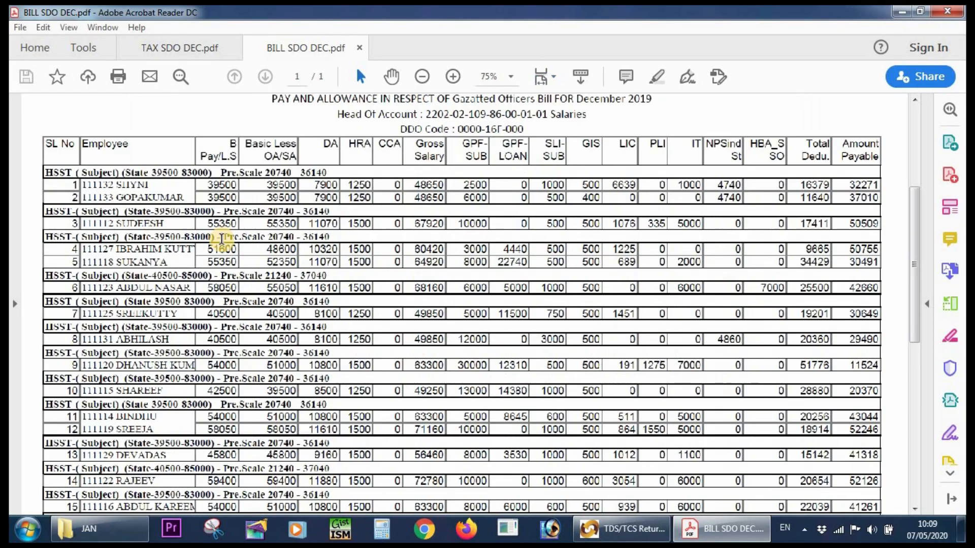
pyautogui.scroll(-3, 232, 250)
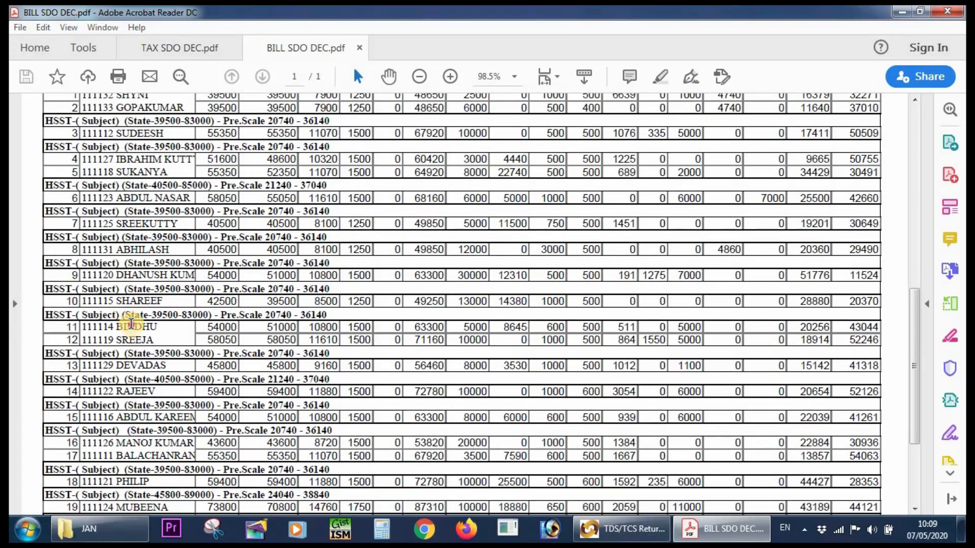
# Copy the first employee's gross salary, 63300, from BILL SDO DEC into the Amount Paid/Credited cell of row 1.
pyautogui.doubleClick(131, 325)
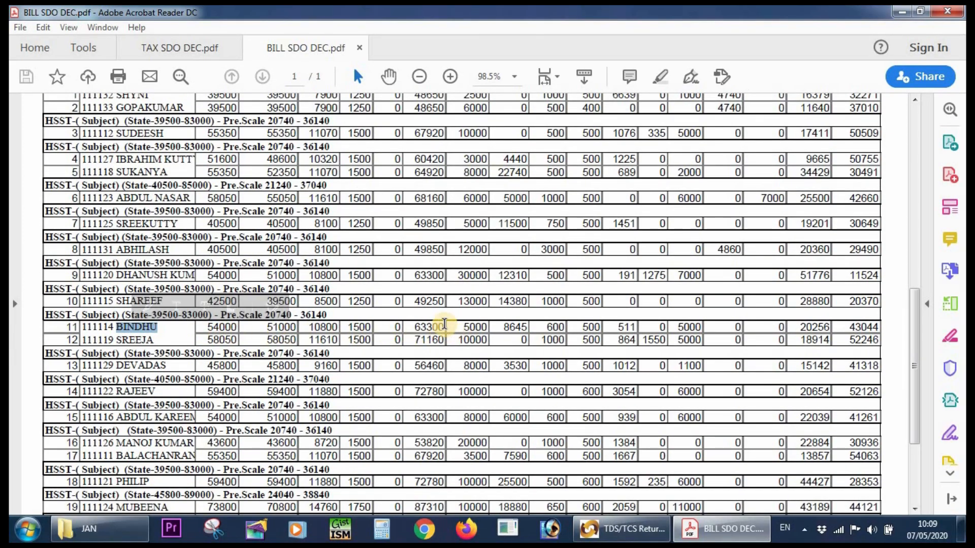
pyautogui.doubleClick(428, 327)
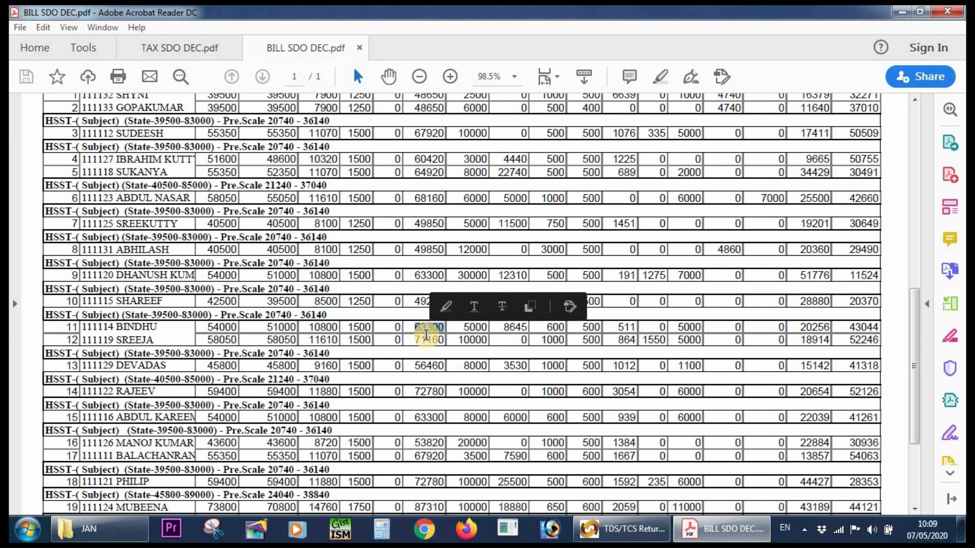
pyautogui.rightClick(427, 331)
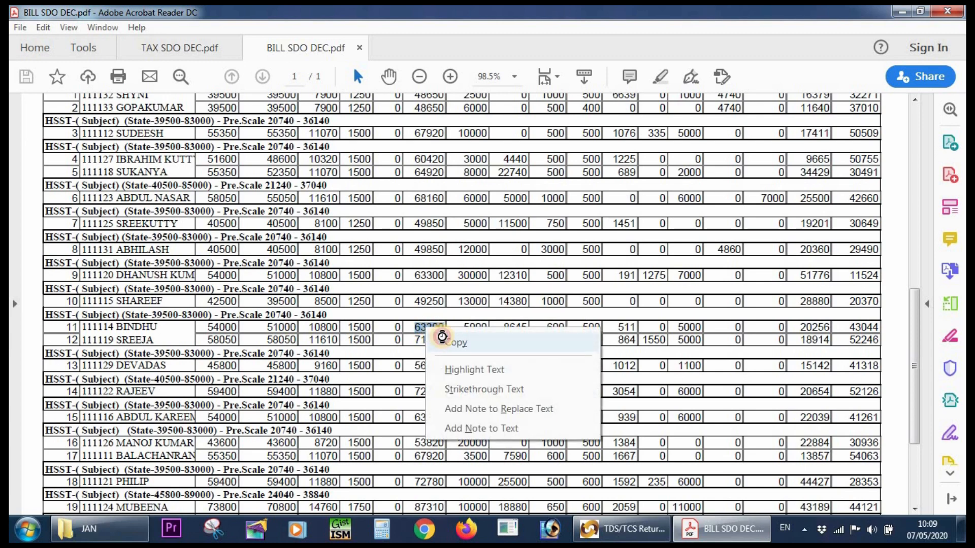
pyautogui.click(447, 342)
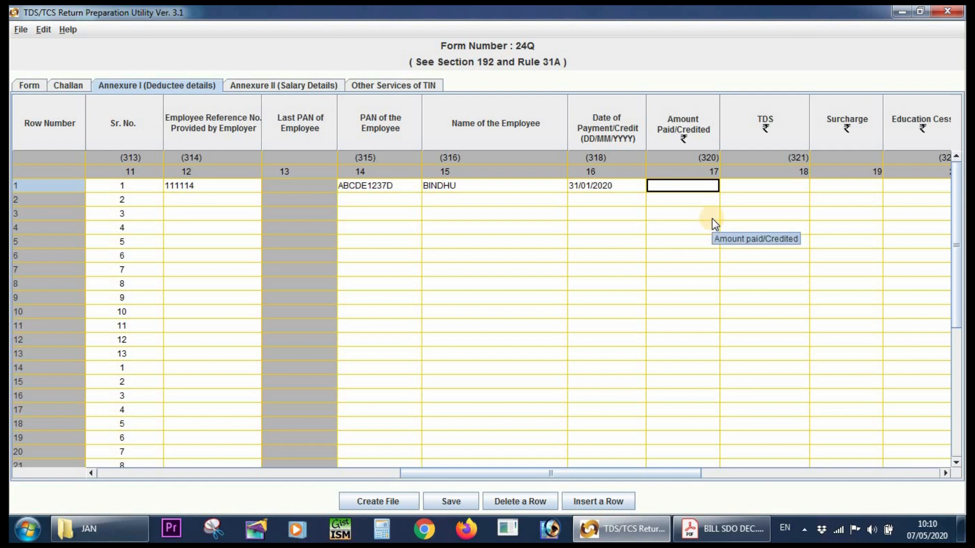
pyautogui.write('63300')
# Close BILL SDO DEC and copy the first employee's tax amount, 5000, from TAX SDO DEC into the TDS cell of row 1.
pyautogui.click(768, 179)
pyautogui.click(727, 531)
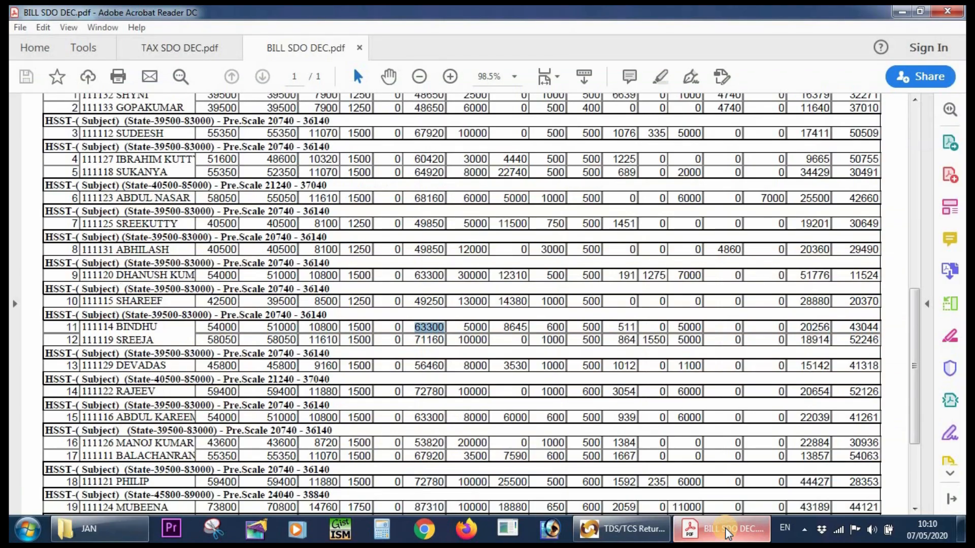
pyautogui.click(947, 11)
pyautogui.click(472, 294)
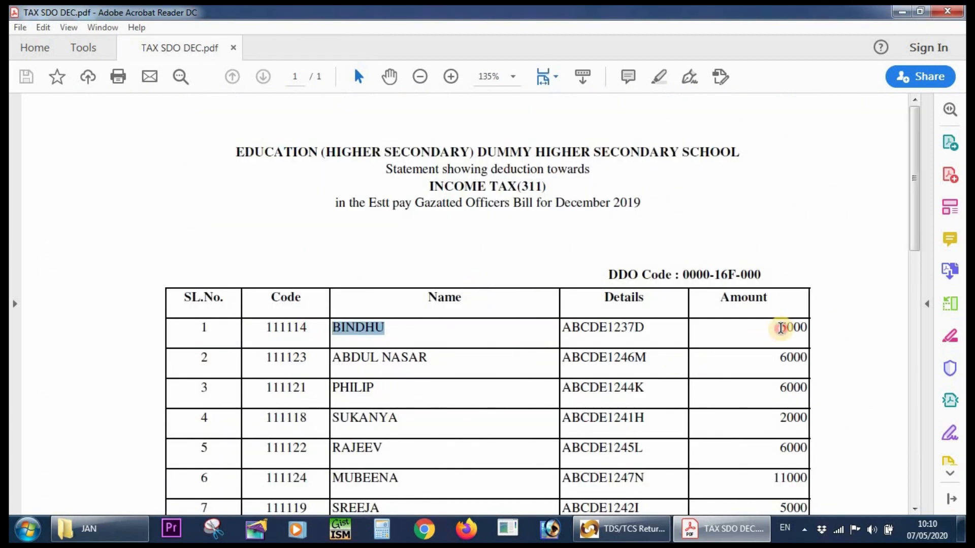
pyautogui.doubleClick(781, 328)
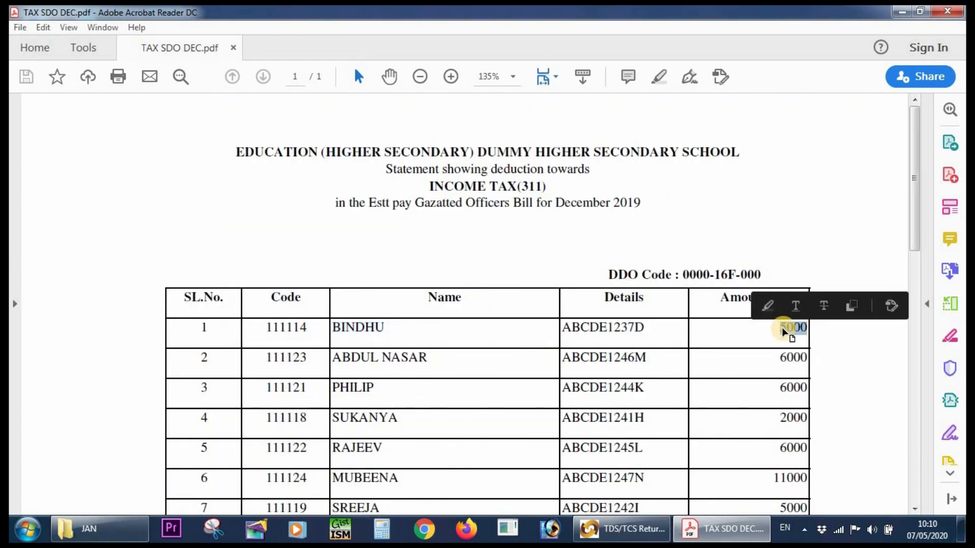
pyautogui.rightClick(788, 328)
pyautogui.click(819, 345)
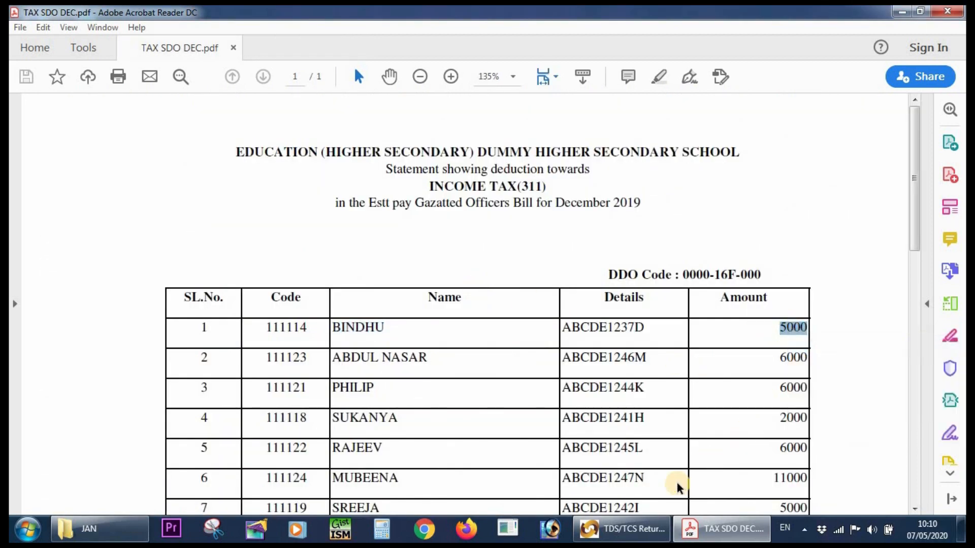
pyautogui.click(621, 529)
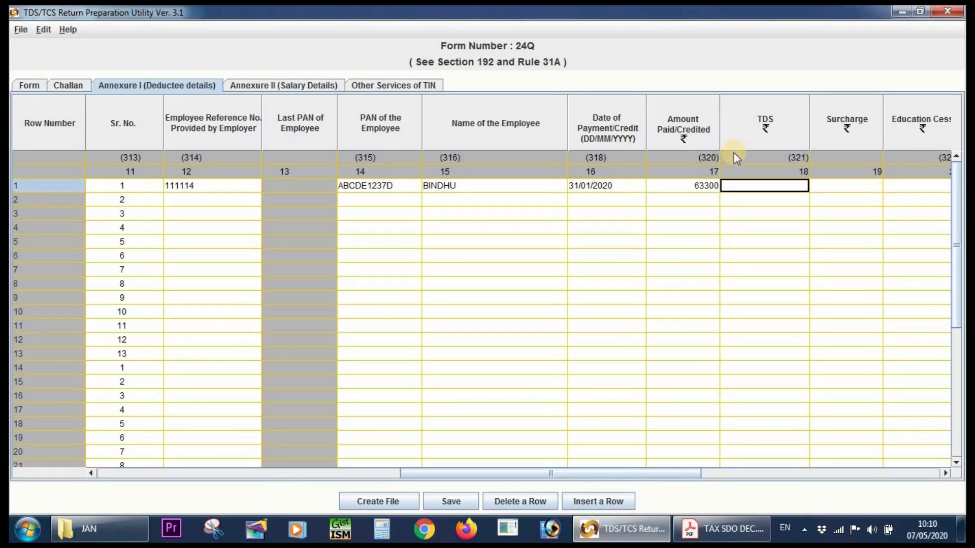
pyautogui.hotkey('ctrl', 'v')
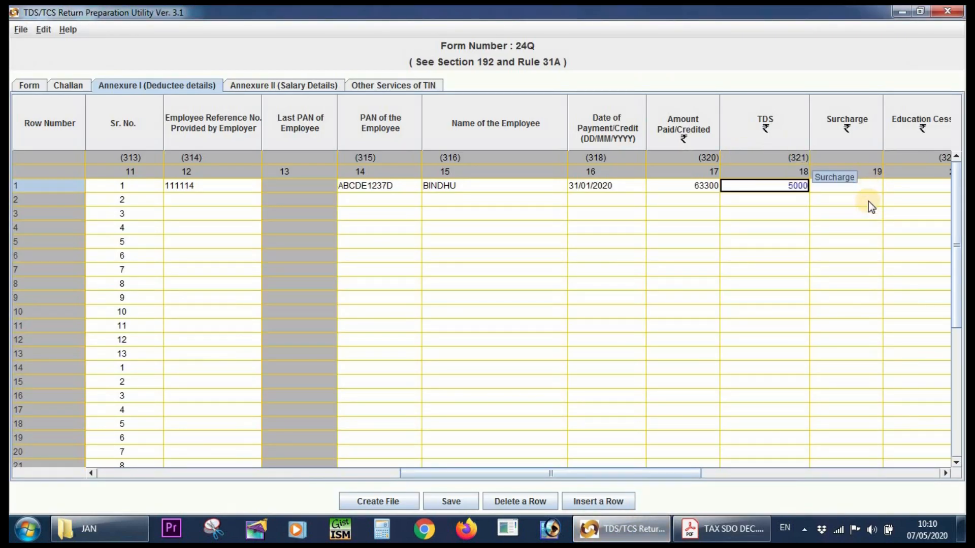
# Set both the surcharge and the education cess in row 1 to 0.
pyautogui.click(866, 185)
pyautogui.write('0')
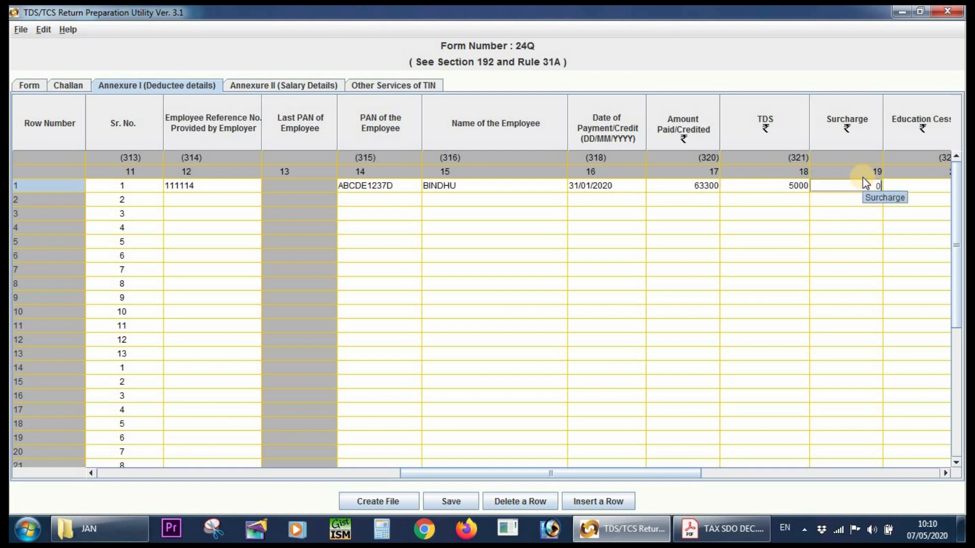
pyautogui.press('Tab')
pyautogui.write('0')
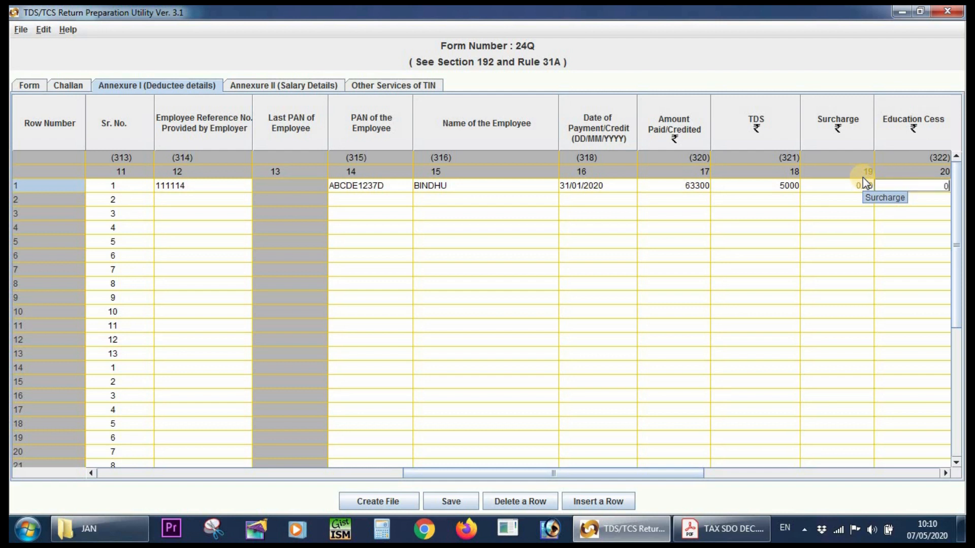
pyautogui.press('Tab')
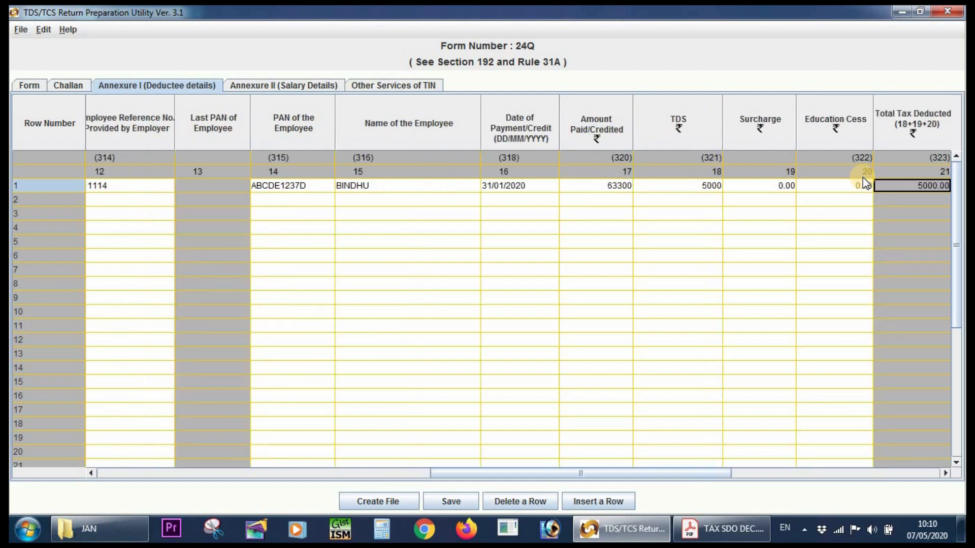
pyautogui.press('Tab')
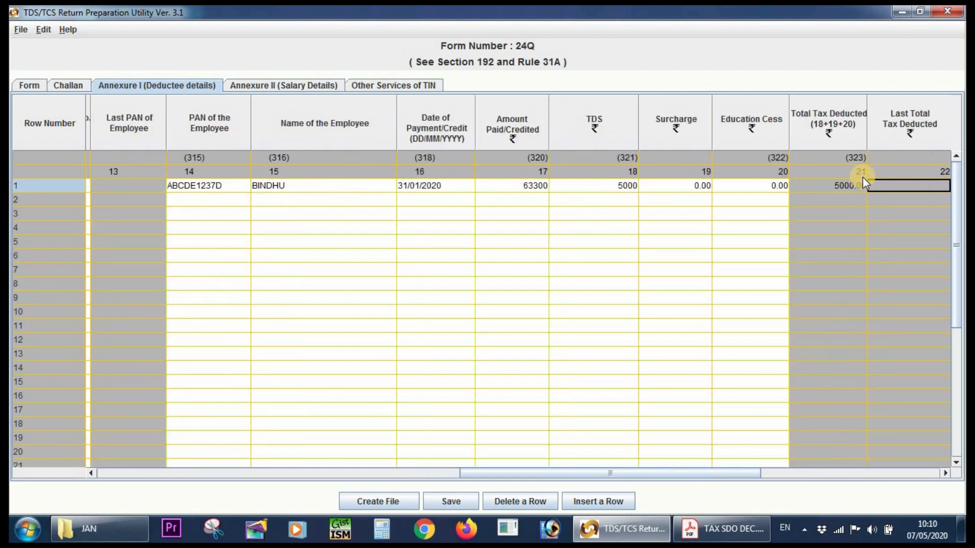
pyautogui.press('Tab')
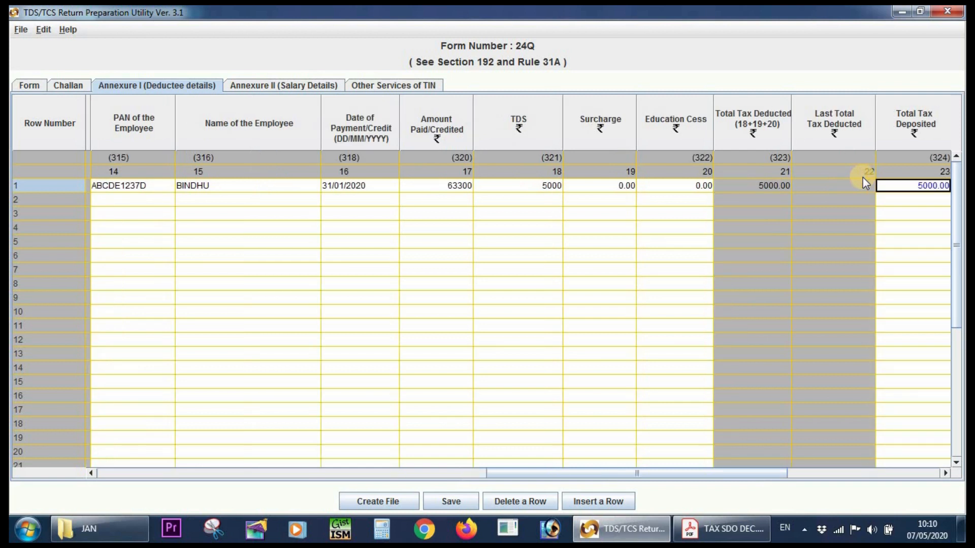
# Set the date of deduction in row 1 to 31/01/2020, matching the row's date of payment/credit.
pyautogui.press('Tab')
pyautogui.press('Tab')
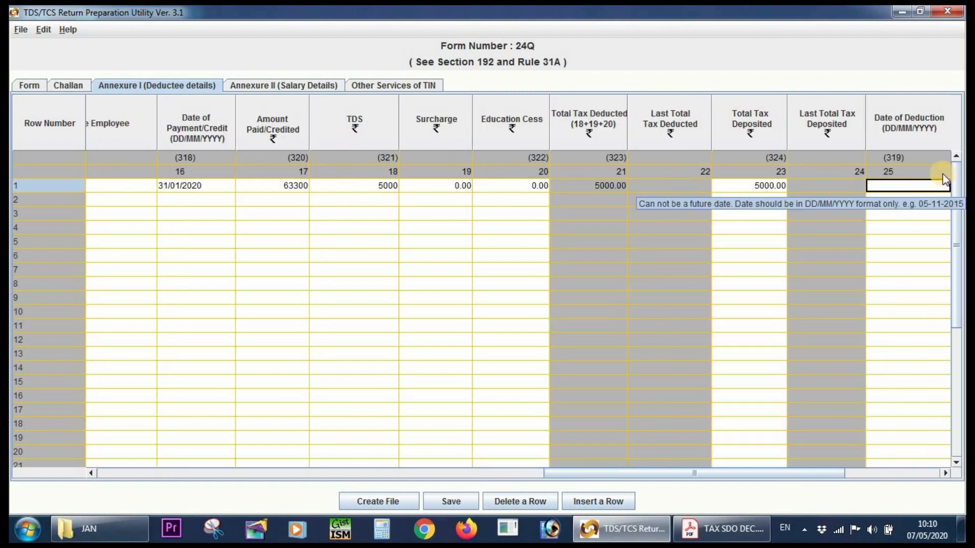
pyautogui.press('Tab')
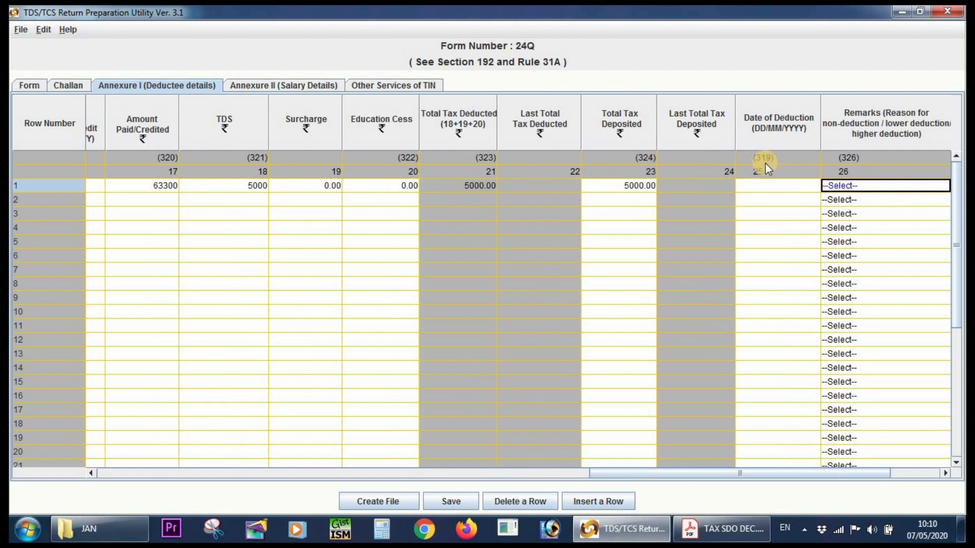
pyautogui.click(764, 185)
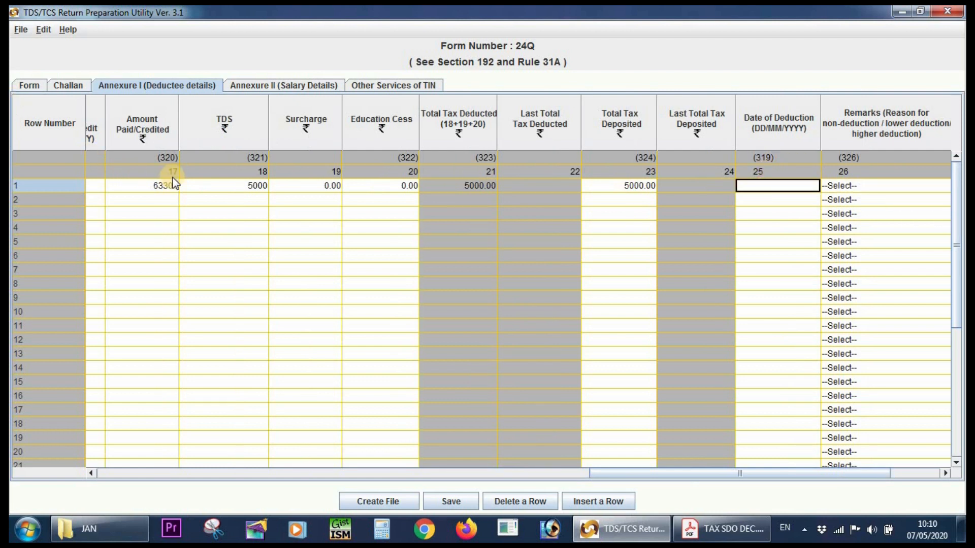
pyautogui.moveTo(607, 474); pyautogui.dragTo(529, 486)
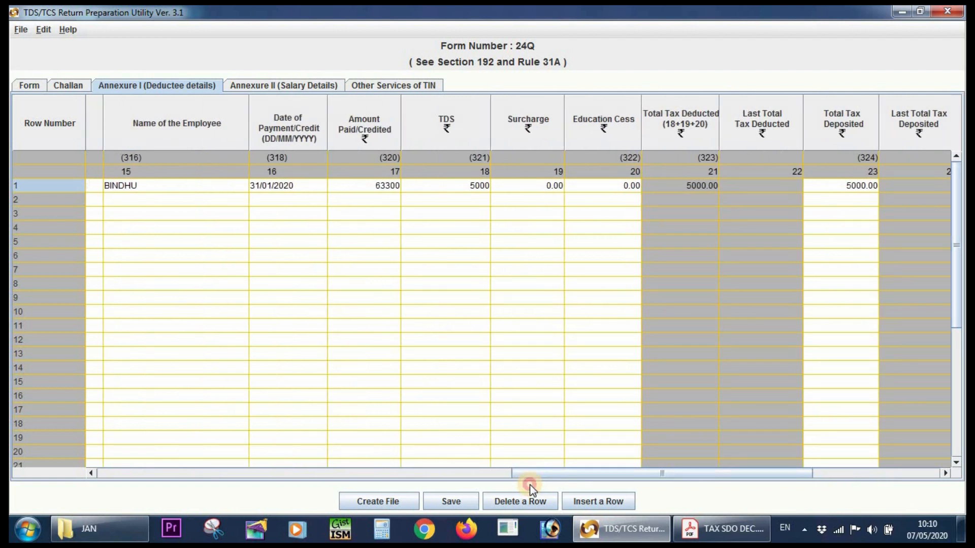
pyautogui.click(263, 186)
pyautogui.moveTo(717, 480); pyautogui.dragTo(912, 486)
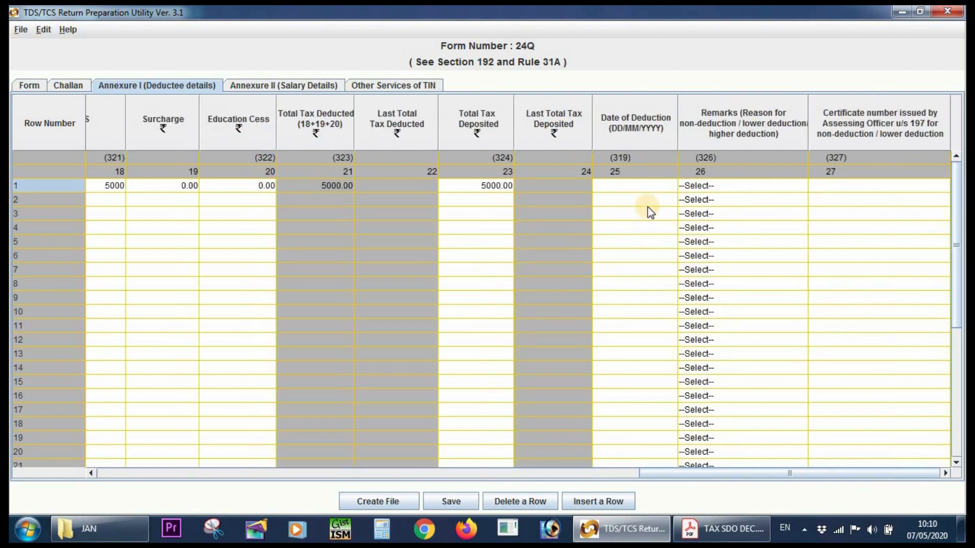
pyautogui.click(631, 187)
pyautogui.click(629, 188)
pyautogui.write('31/01/202')
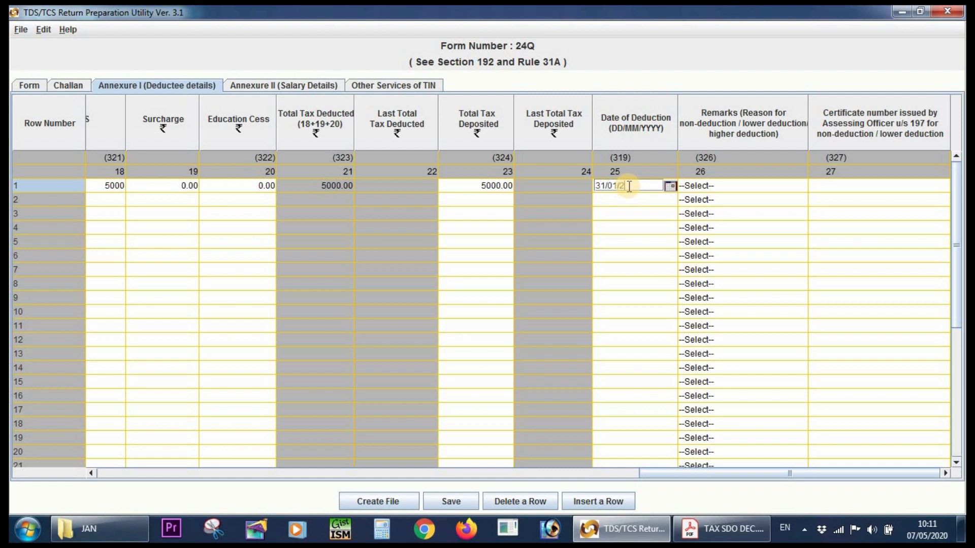
pyautogui.write('0')
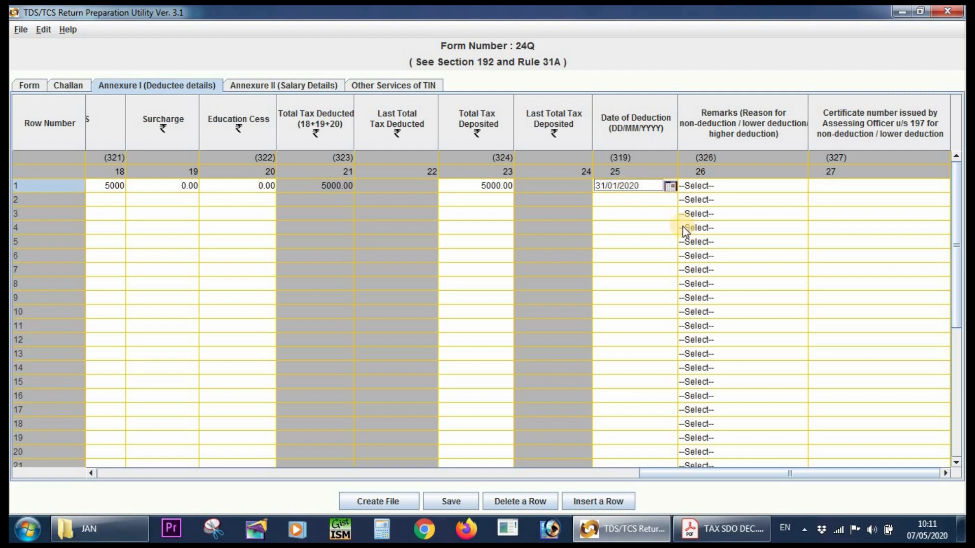
pyautogui.press('Tab')
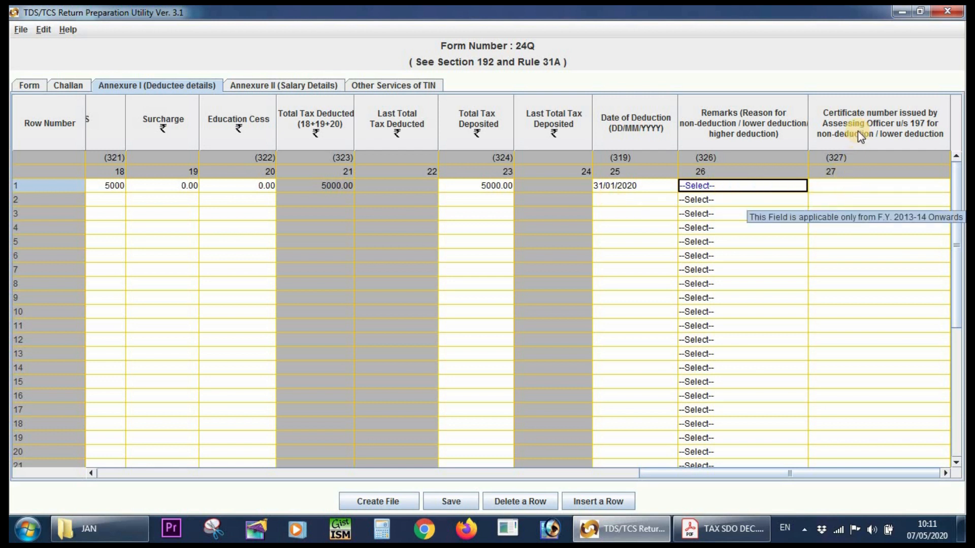
# Review row 1's certificate number, section code, employee reference number, PAN, employee name and date of payment/credit in Annexure I.
pyautogui.click(852, 188)
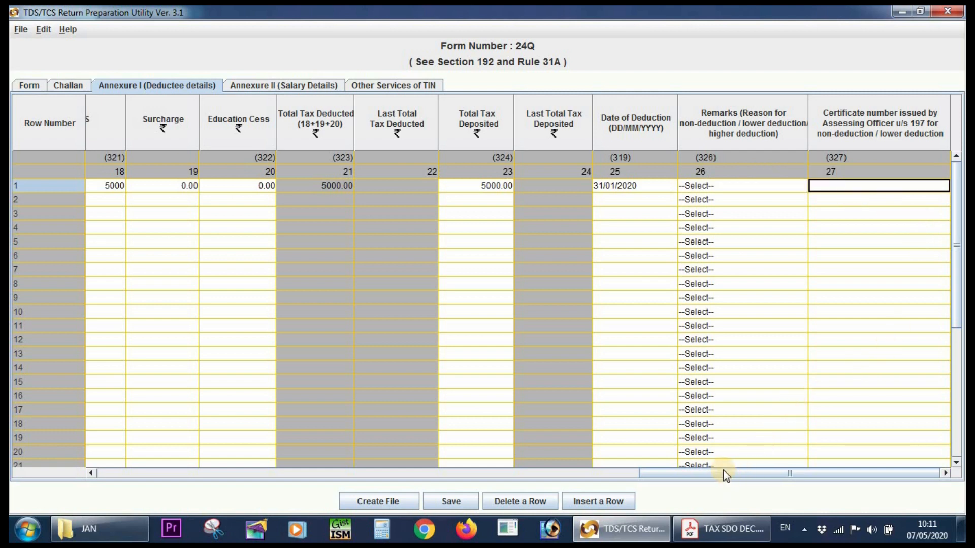
pyautogui.moveTo(683, 473); pyautogui.dragTo(117, 463)
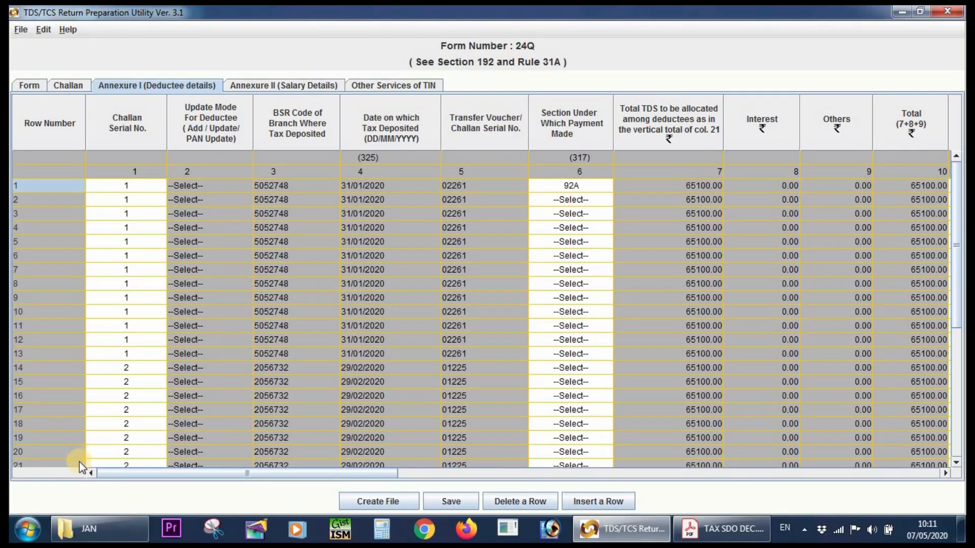
pyautogui.click(584, 190)
pyautogui.click(599, 274)
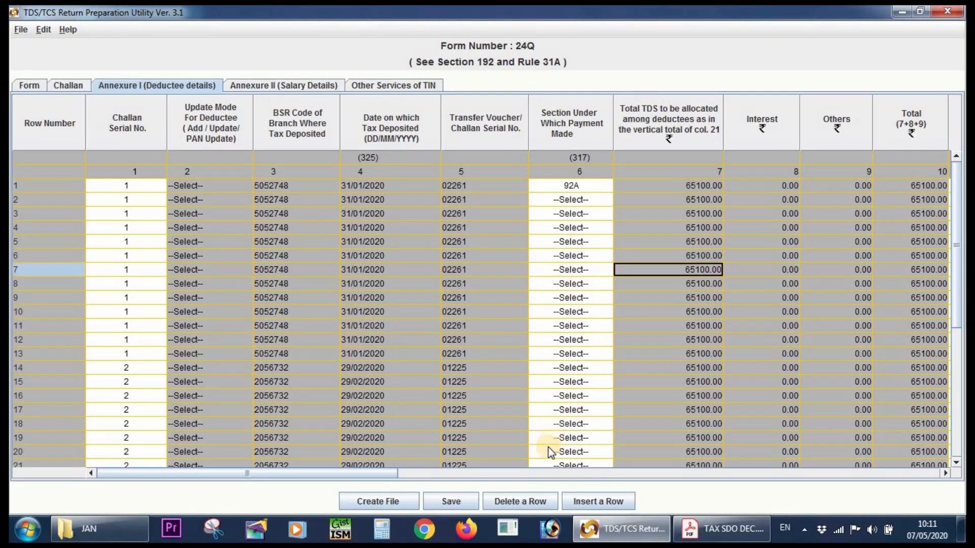
pyautogui.moveTo(394, 478); pyautogui.dragTo(506, 485)
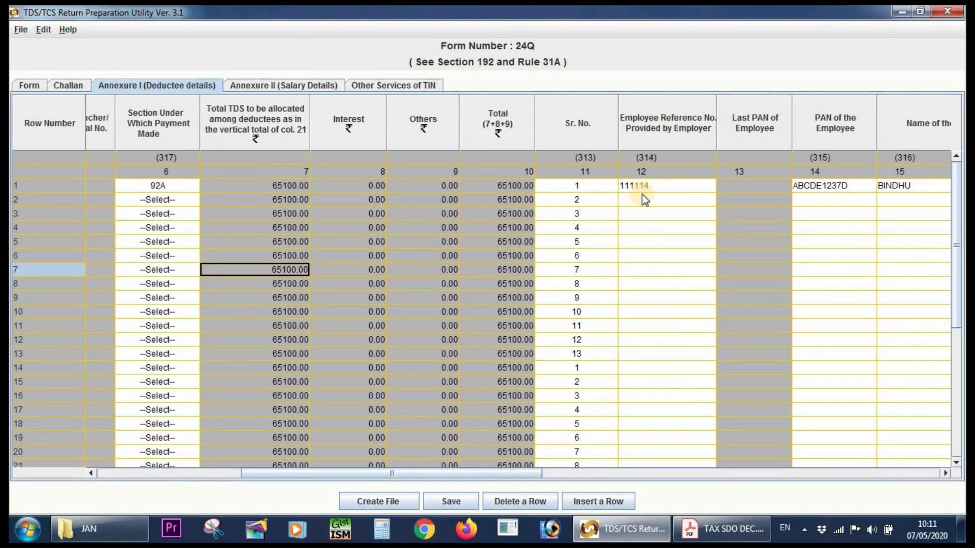
pyautogui.click(663, 183)
pyautogui.moveTo(428, 473); pyautogui.dragTo(519, 474)
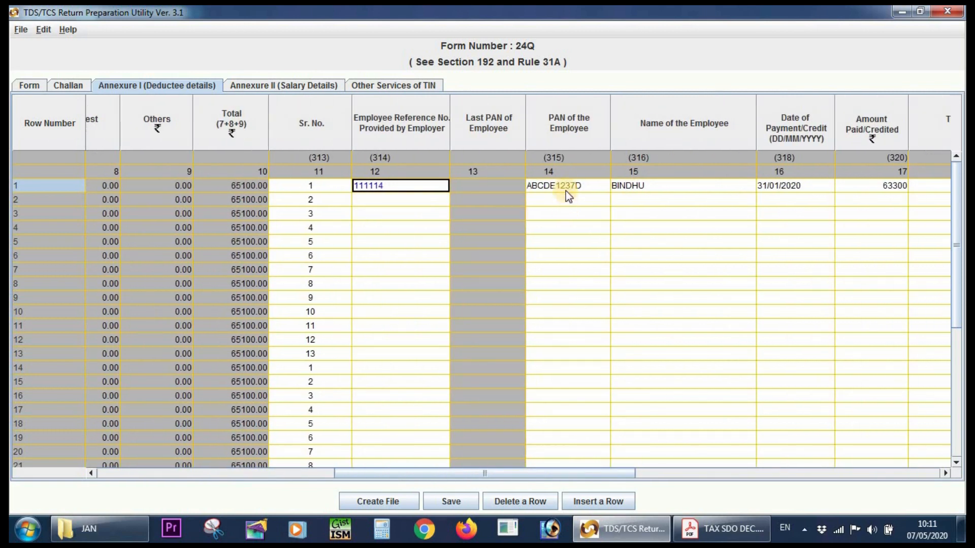
pyautogui.click(565, 191)
pyautogui.click(684, 183)
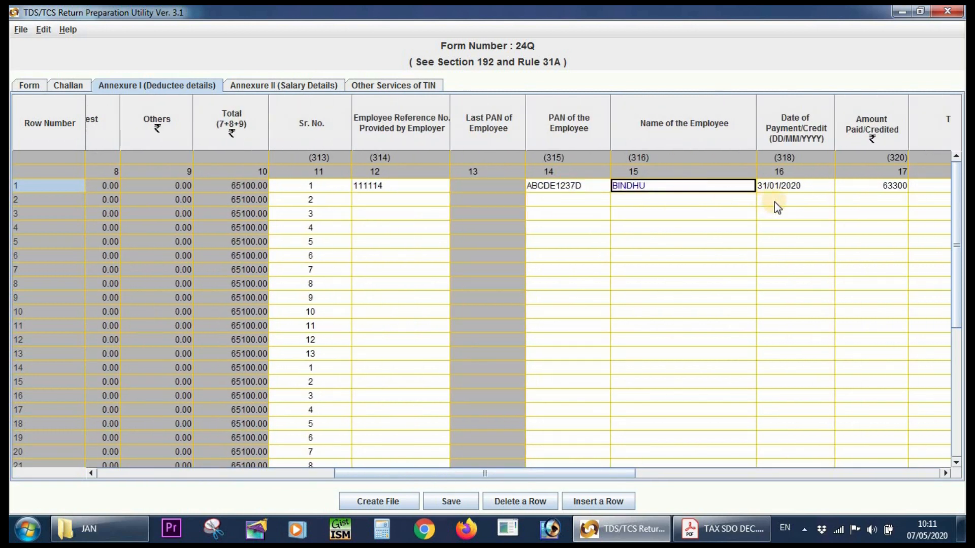
pyautogui.click(800, 188)
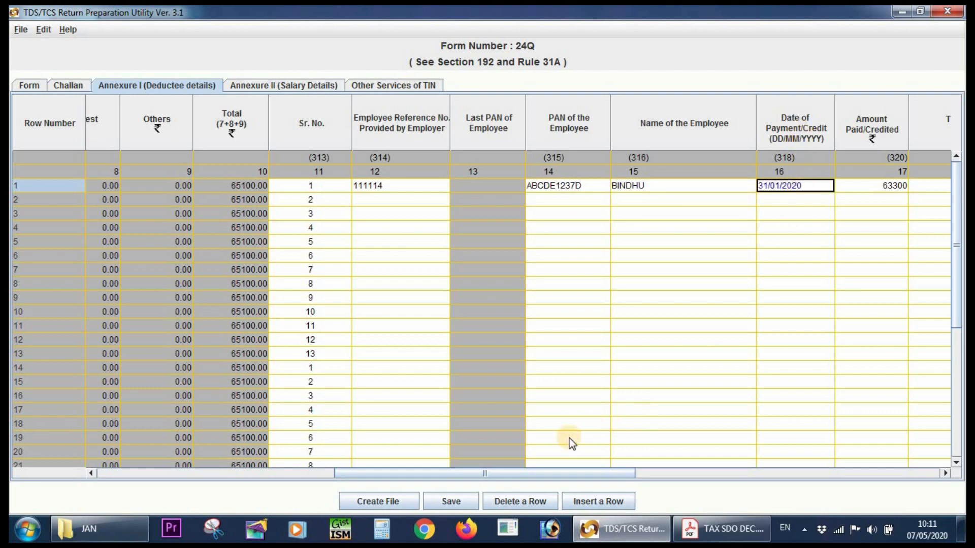
# Check row 1's amount paid, TDS, surcharge, education cess, total tax deposited, date of deduction, remarks and certificate number.
pyautogui.moveTo(501, 473); pyautogui.dragTo(639, 474)
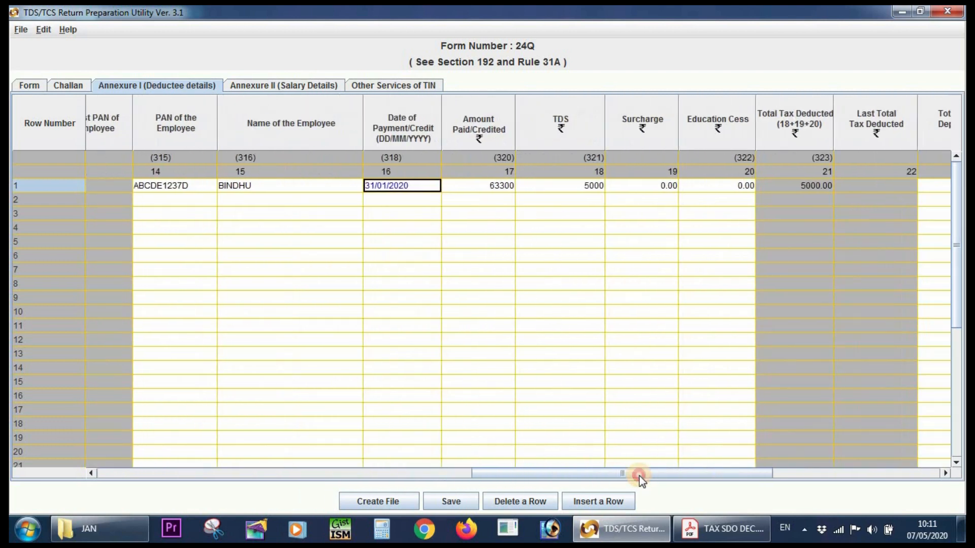
pyautogui.click(498, 187)
pyautogui.moveTo(559, 475); pyautogui.dragTo(626, 476)
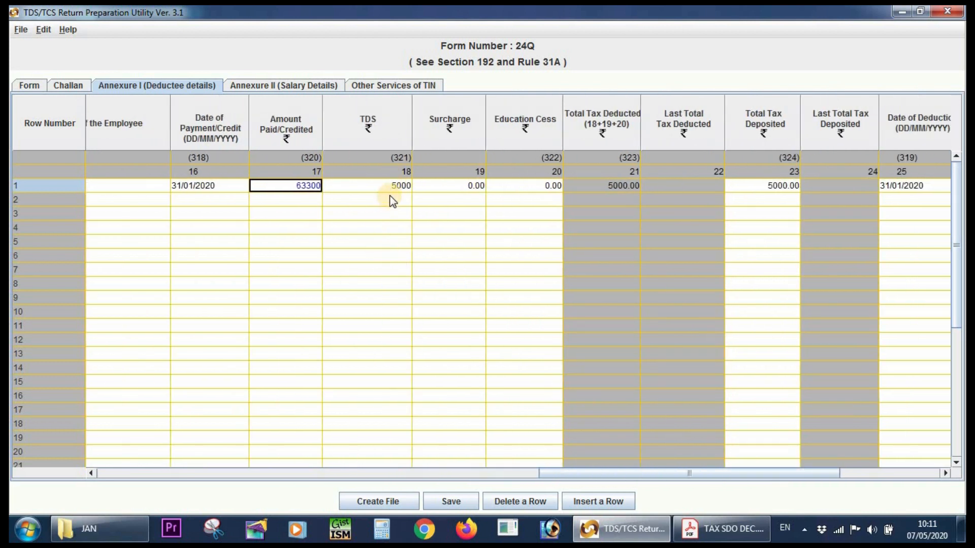
pyautogui.click(392, 187)
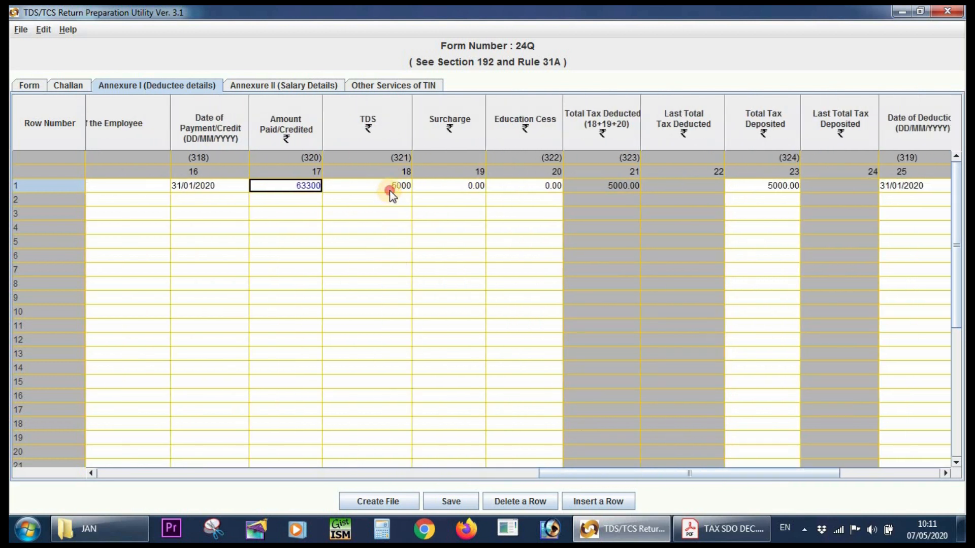
pyautogui.click(450, 188)
pyautogui.click(529, 190)
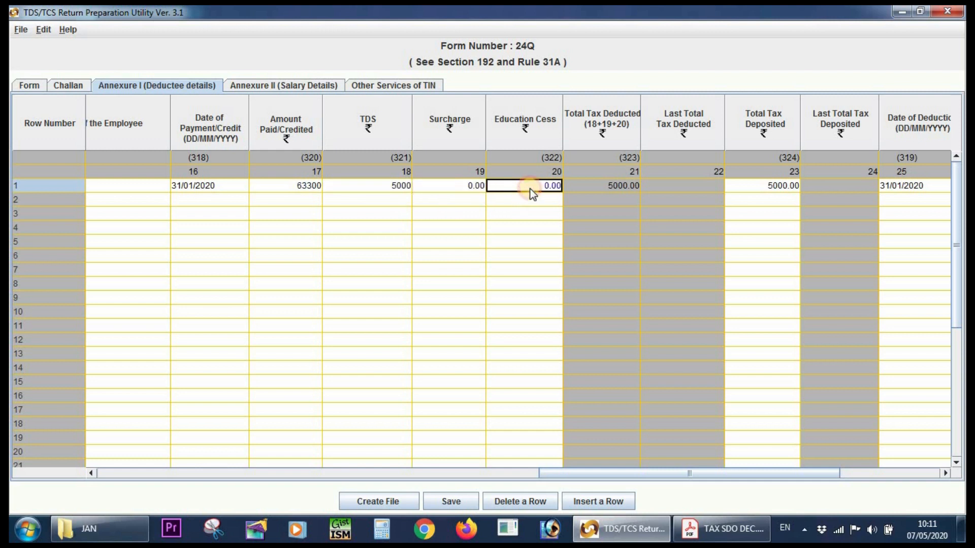
pyautogui.press('Tab')
pyautogui.press('Tab')
pyautogui.press('Tab')
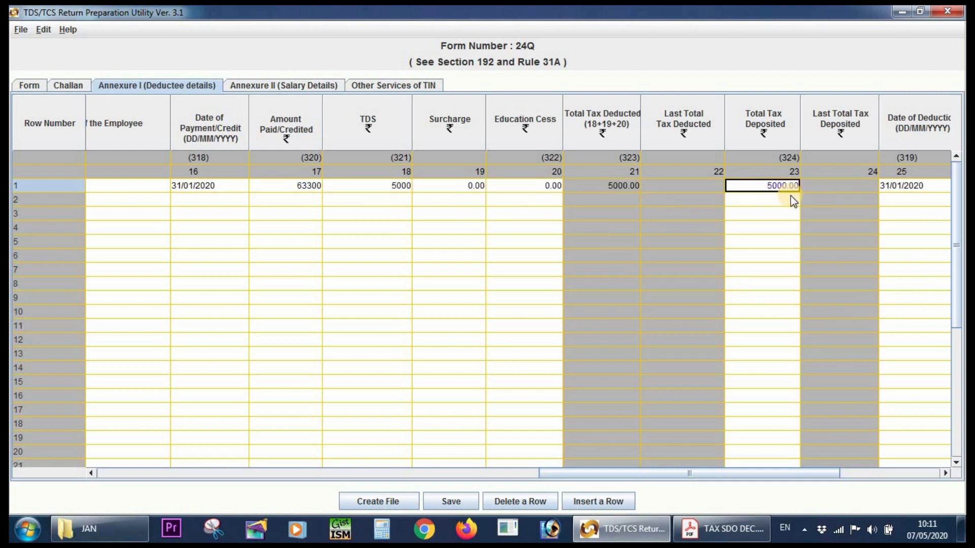
pyautogui.press('Tab')
pyautogui.press('Tab')
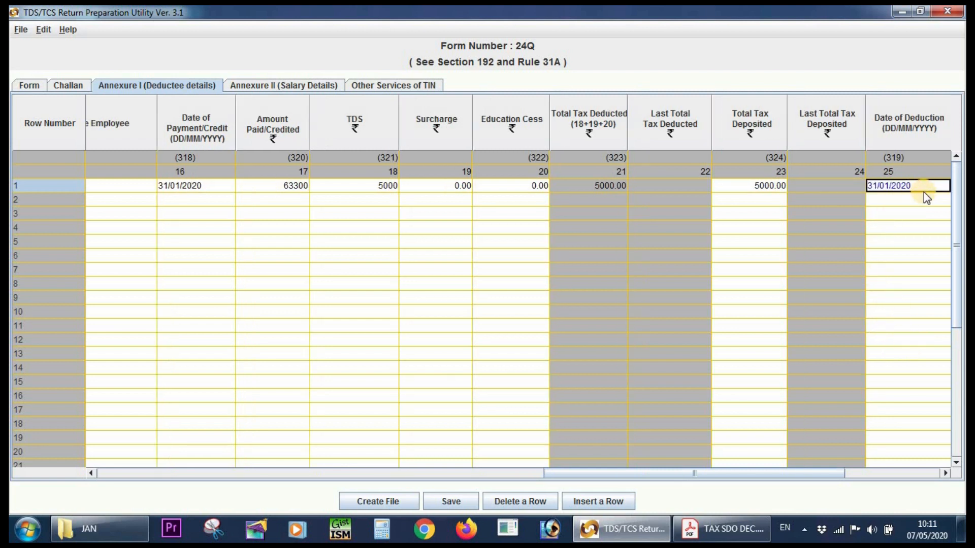
pyautogui.click(916, 212)
pyautogui.click(891, 191)
pyautogui.press('Tab')
pyautogui.press('Tab')
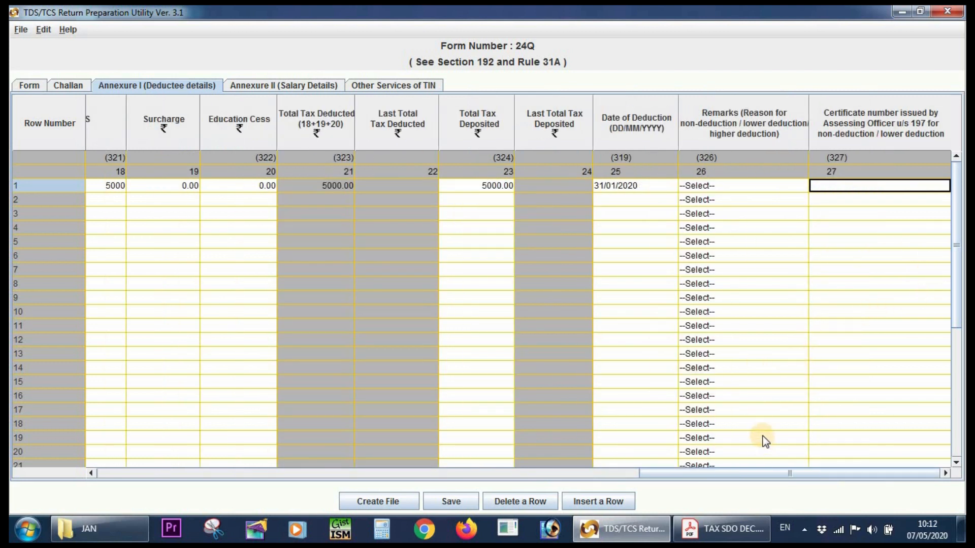
# Look over the remaining deductee rows for each challan and select row 2's date of payment/credit cell.
pyautogui.moveTo(653, 472); pyautogui.dragTo(44, 392)
pyautogui.scroll(-5, 177, 320)
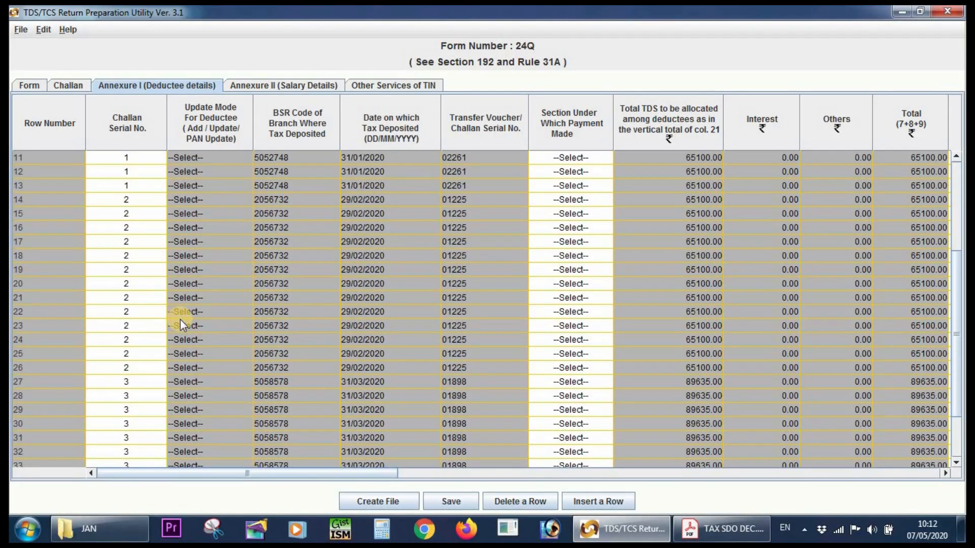
pyautogui.scroll(6, 180, 340)
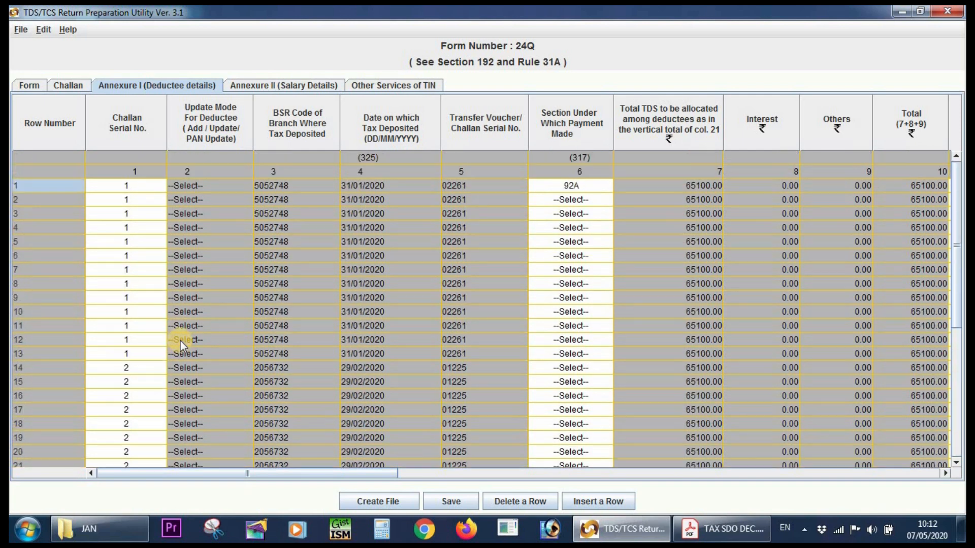
pyautogui.moveTo(366, 477); pyautogui.dragTo(648, 468)
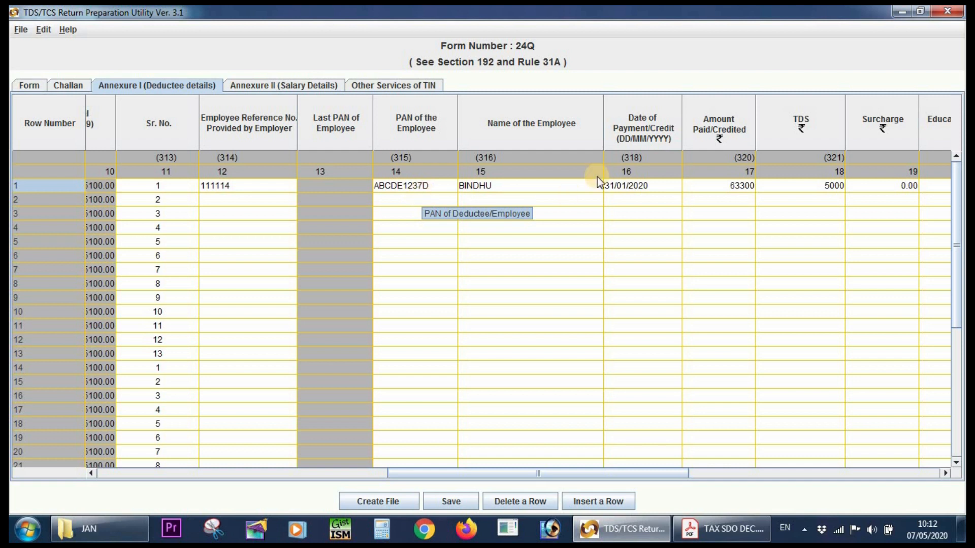
pyautogui.click(636, 206)
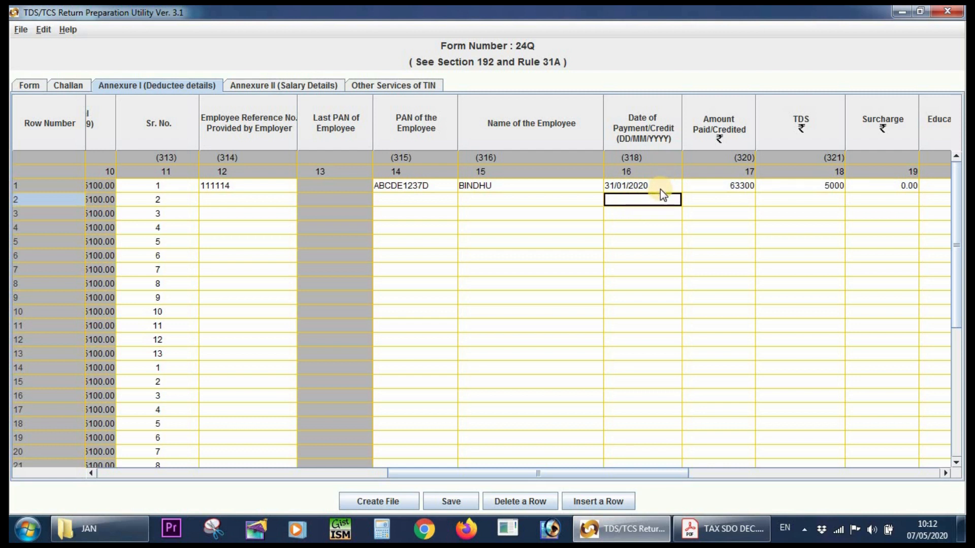